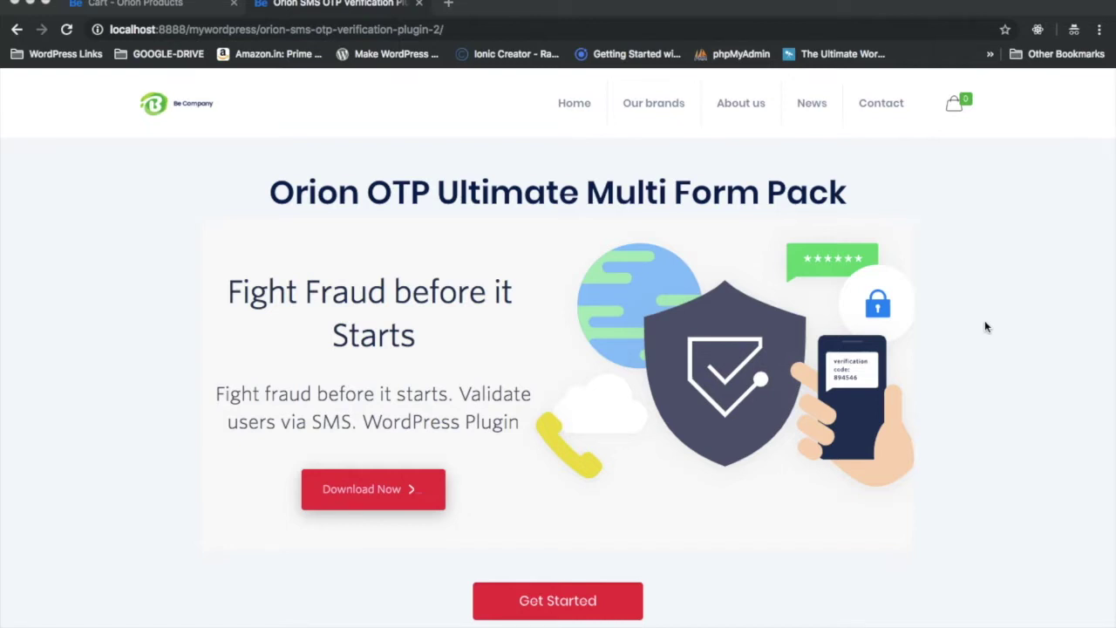
Open the Get start with us page and browse its OTP-protected forms.
left_click(571, 601)
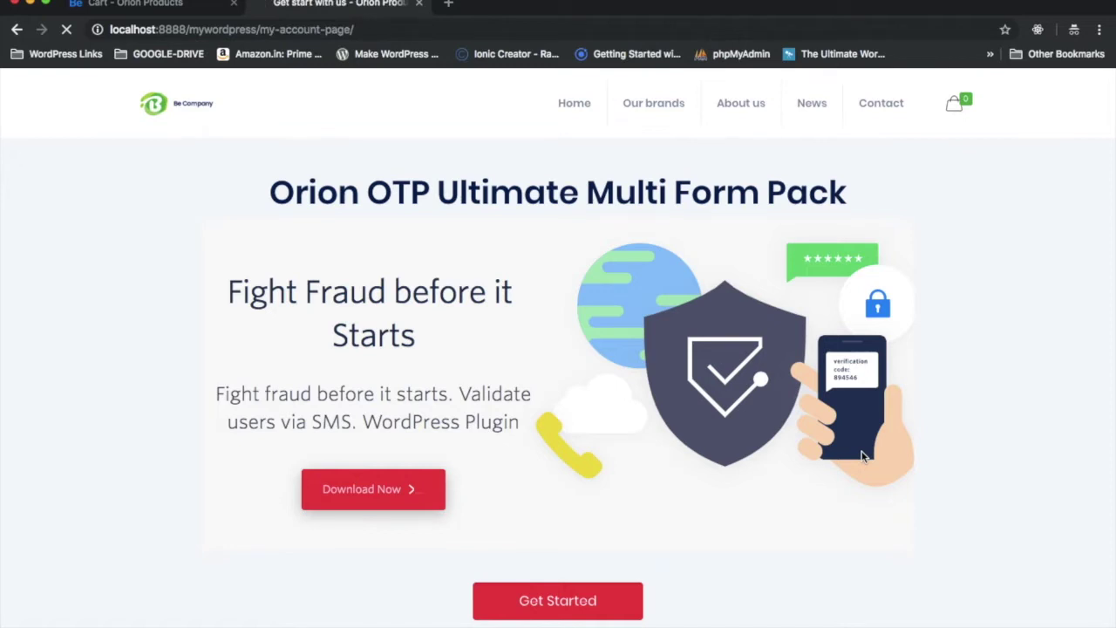
scroll(524, 408, "down", 2)
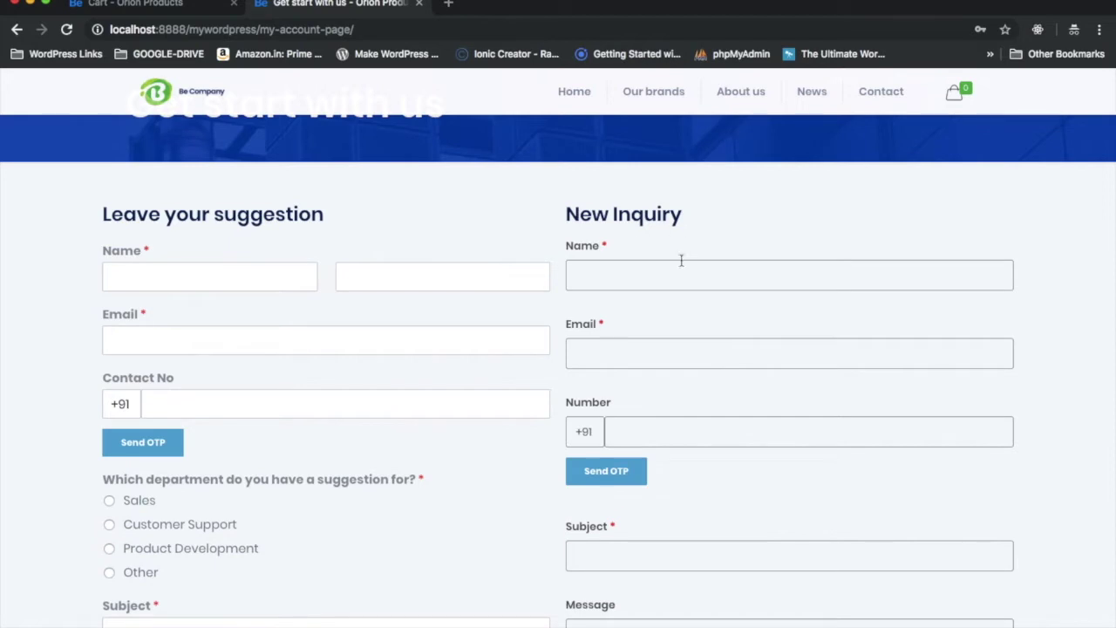
scroll(681, 259, "down", 10)
scroll(680, 264, "up", 2)
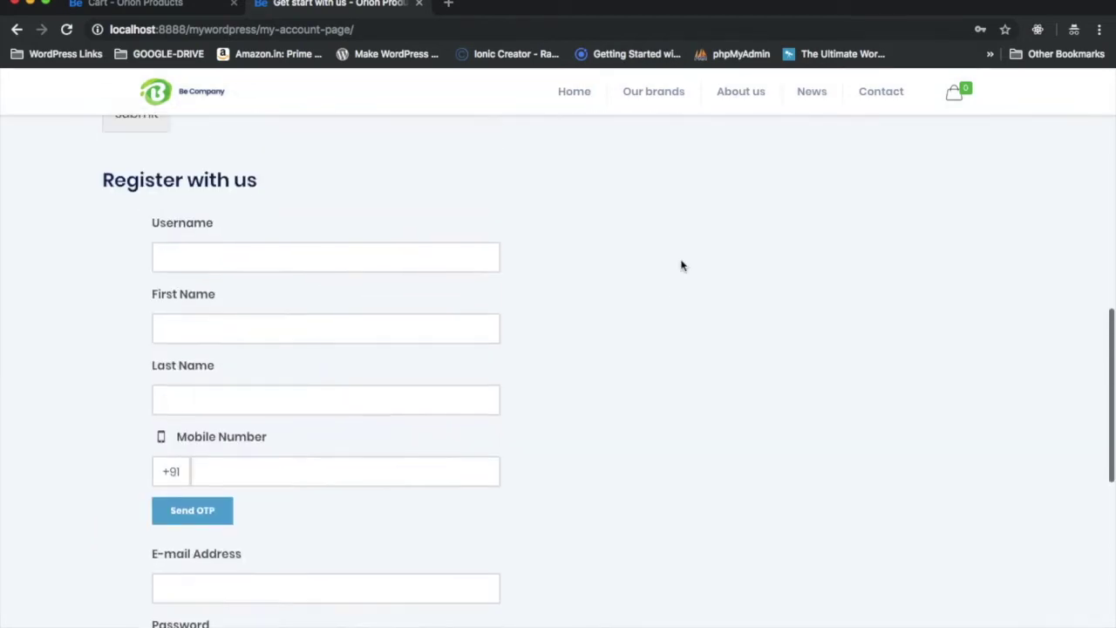
scroll(556, 341, "up", 8)
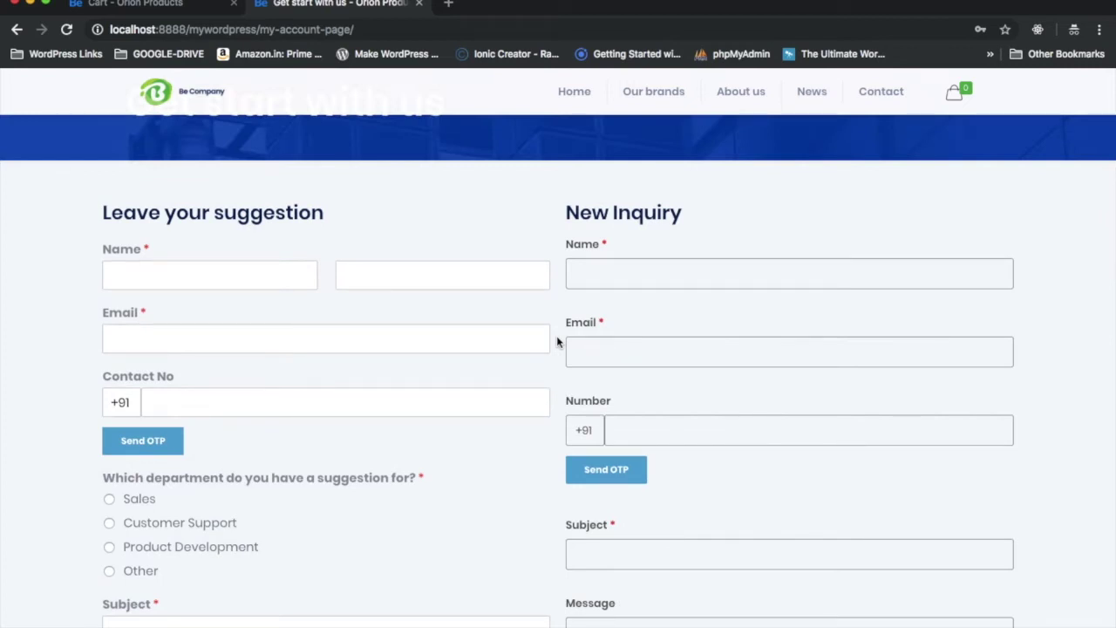
scroll(556, 342, "down", 1)
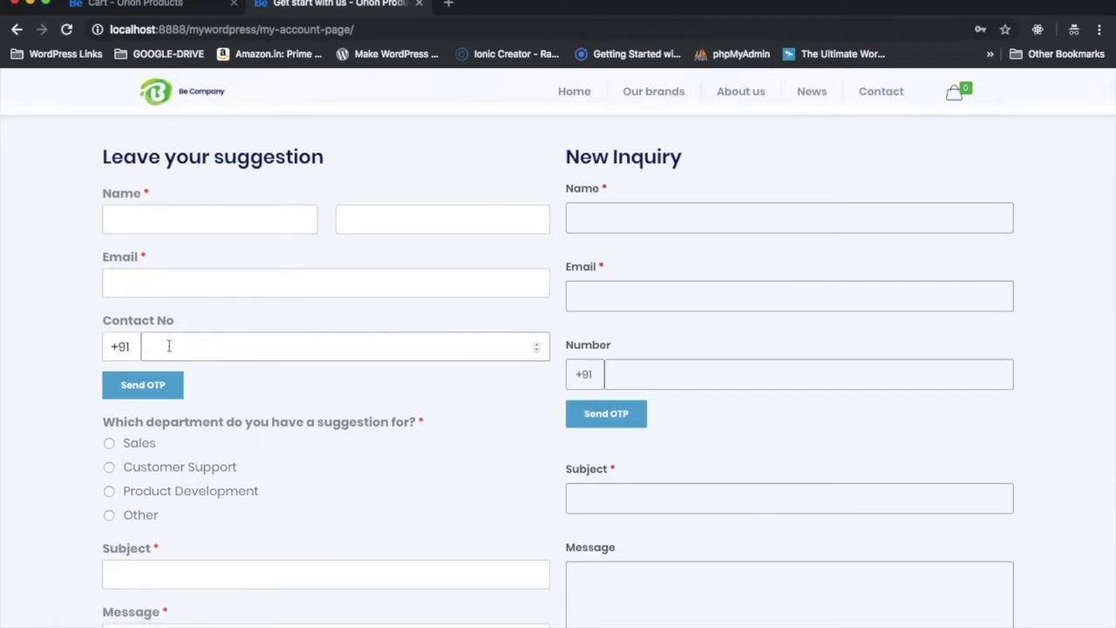
scroll(486, 394, "down", 10)
scroll(485, 397, "up", 10)
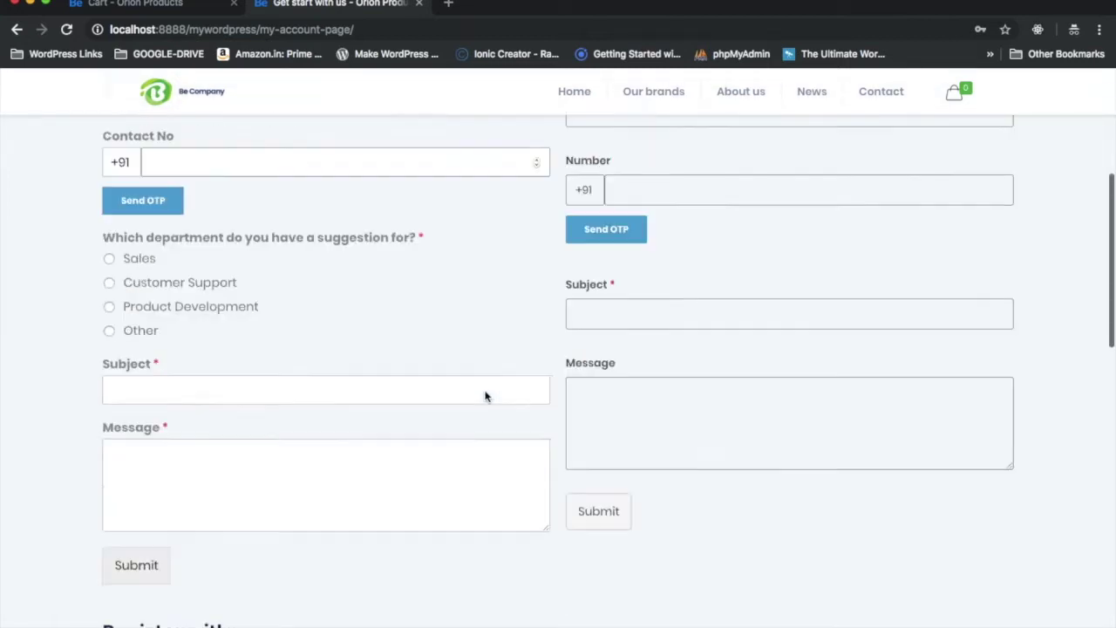
Try the phone fields: suggestion Contact No, New Inquiry Number and registration Mobile Number.
left_click(149, 381)
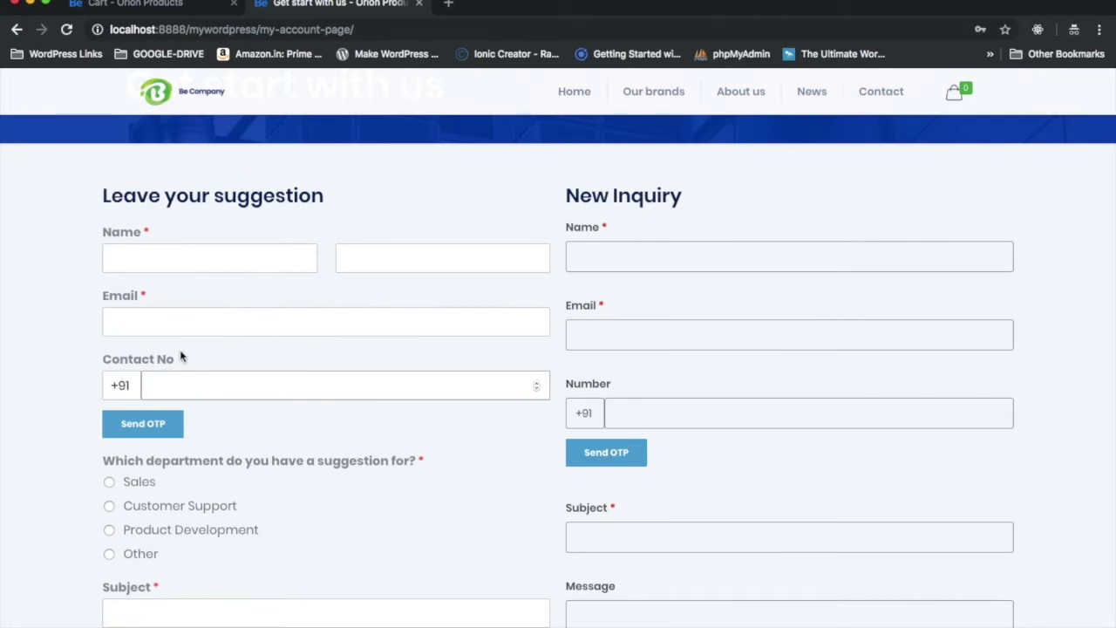
left_click(643, 420)
scroll(643, 420, "down", 8)
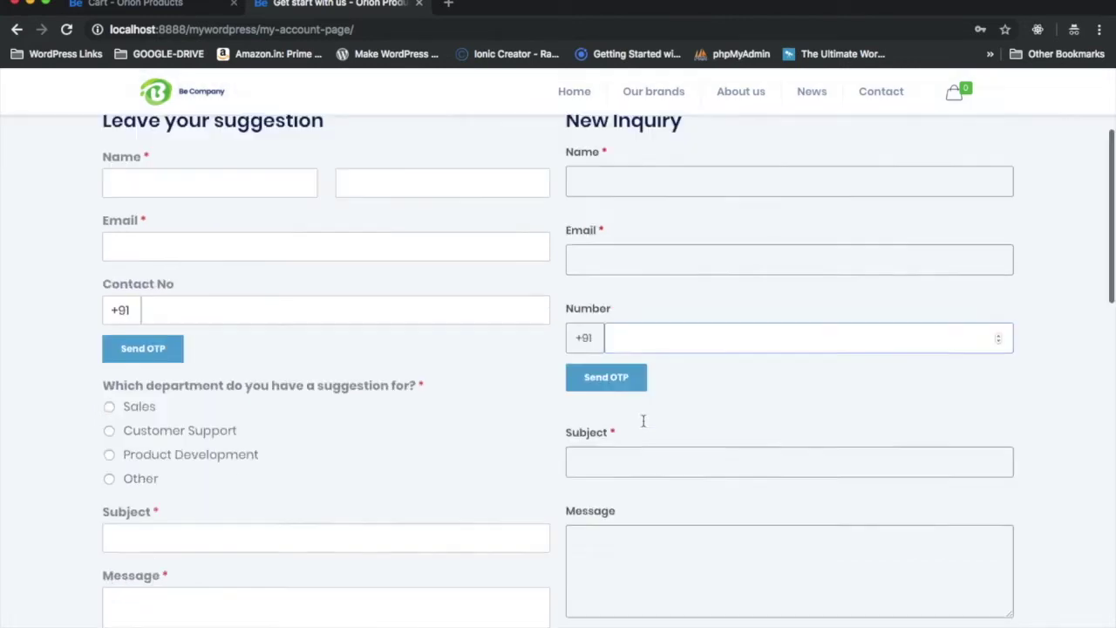
left_click(230, 305)
scroll(597, 375, "up", 8)
scroll(597, 371, "down", 2)
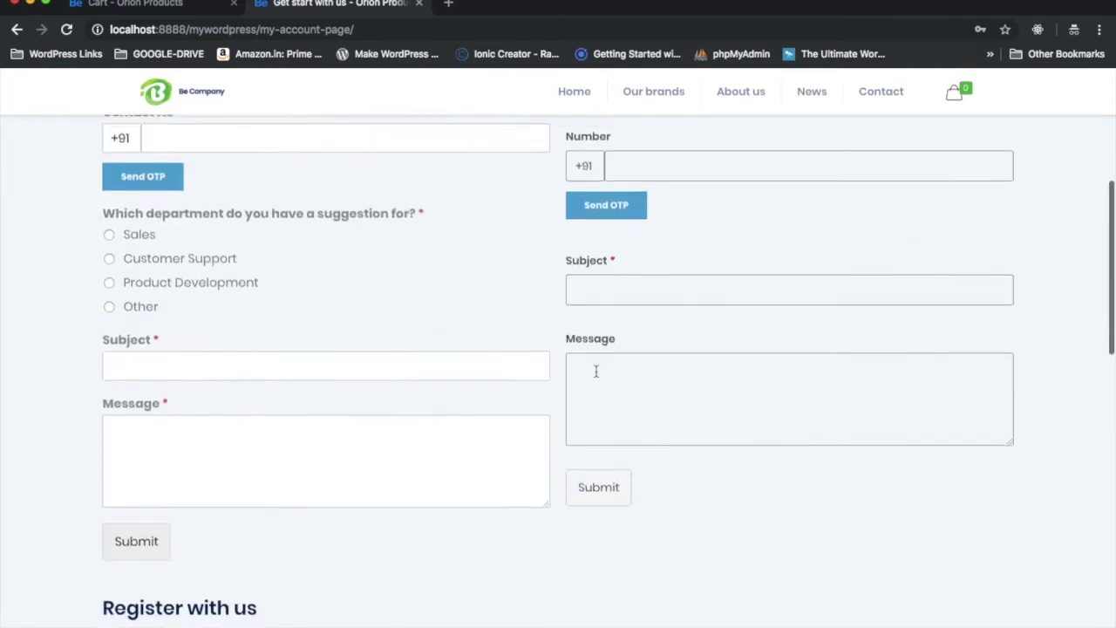
scroll(596, 371, "up", 5)
left_click(665, 419)
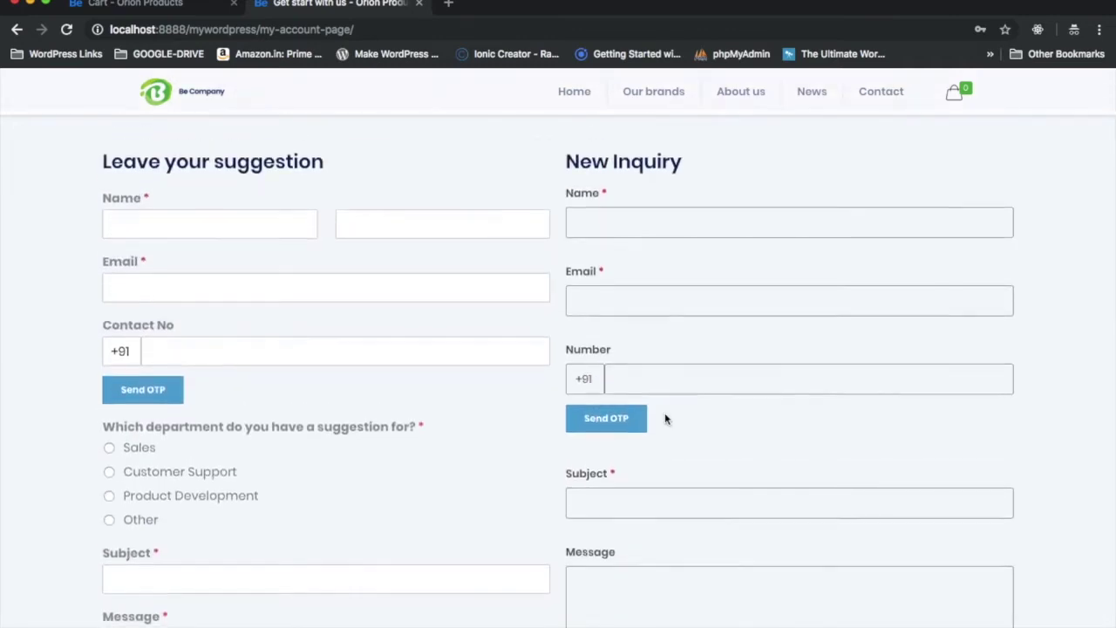
scroll(665, 415, "down", 3)
scroll(665, 413, "up", 2)
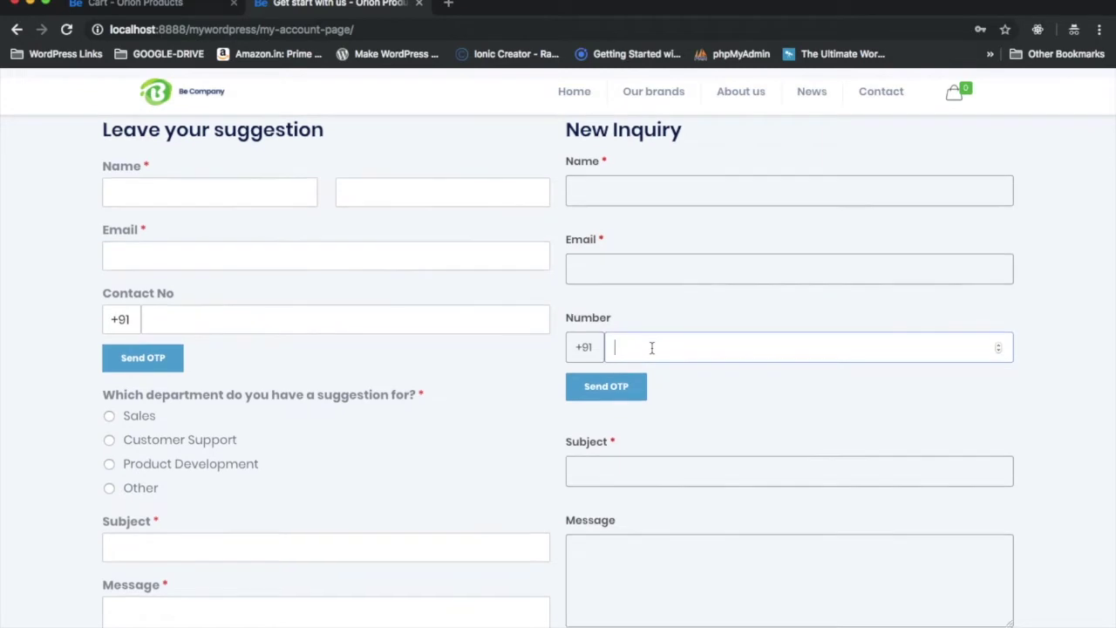
scroll(651, 347, "up", 2)
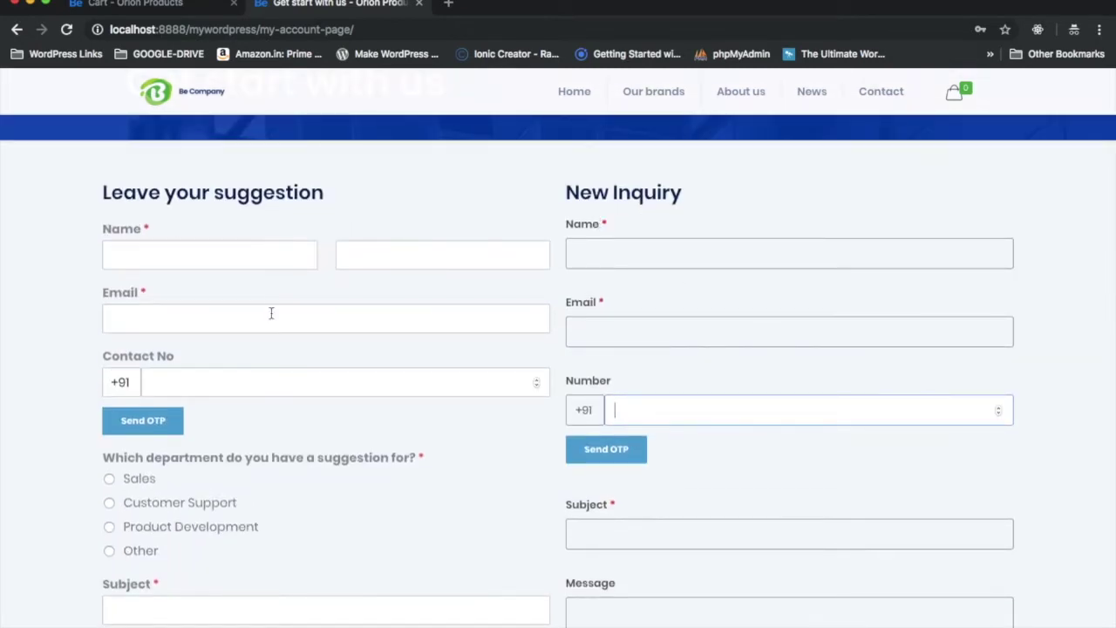
scroll(158, 264, "down", 2)
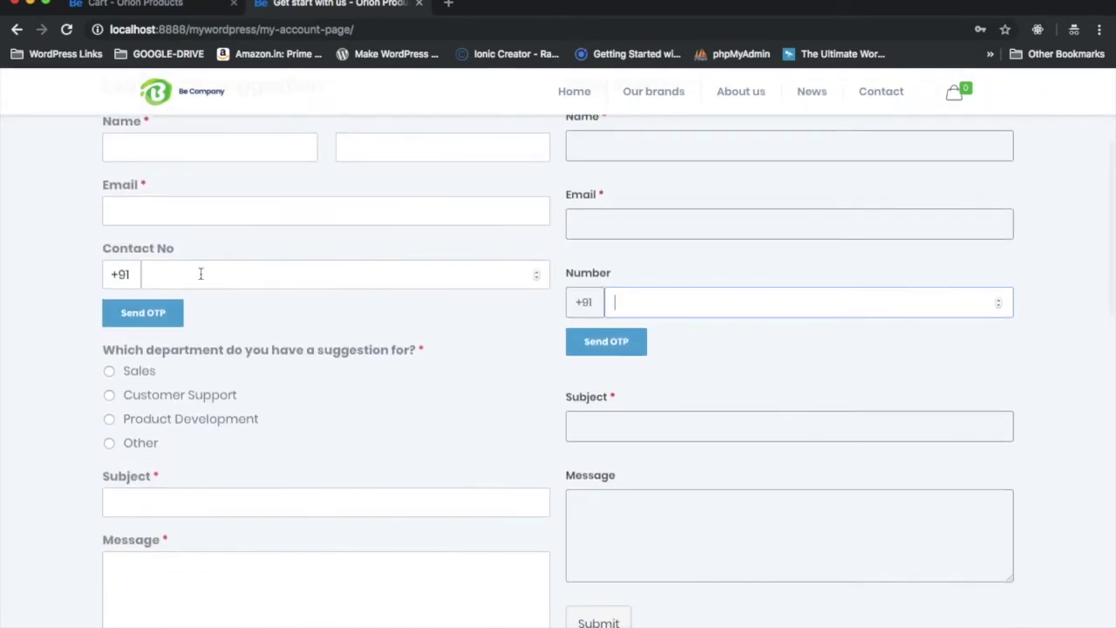
scroll(264, 341, "down", 3)
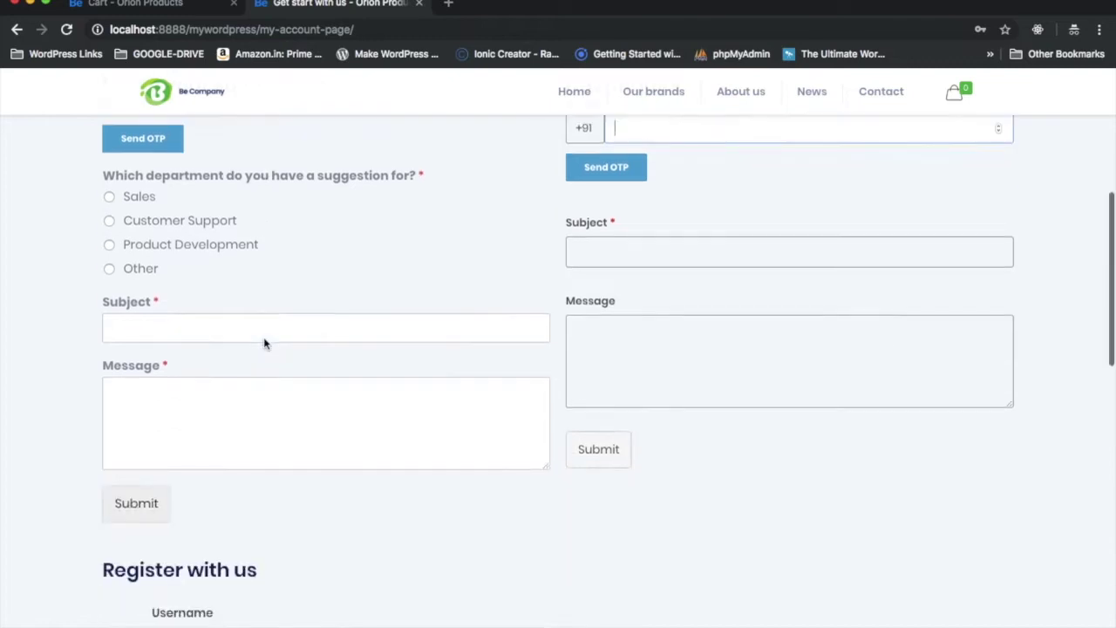
scroll(264, 342, "up", 6)
scroll(265, 341, "down", 3)
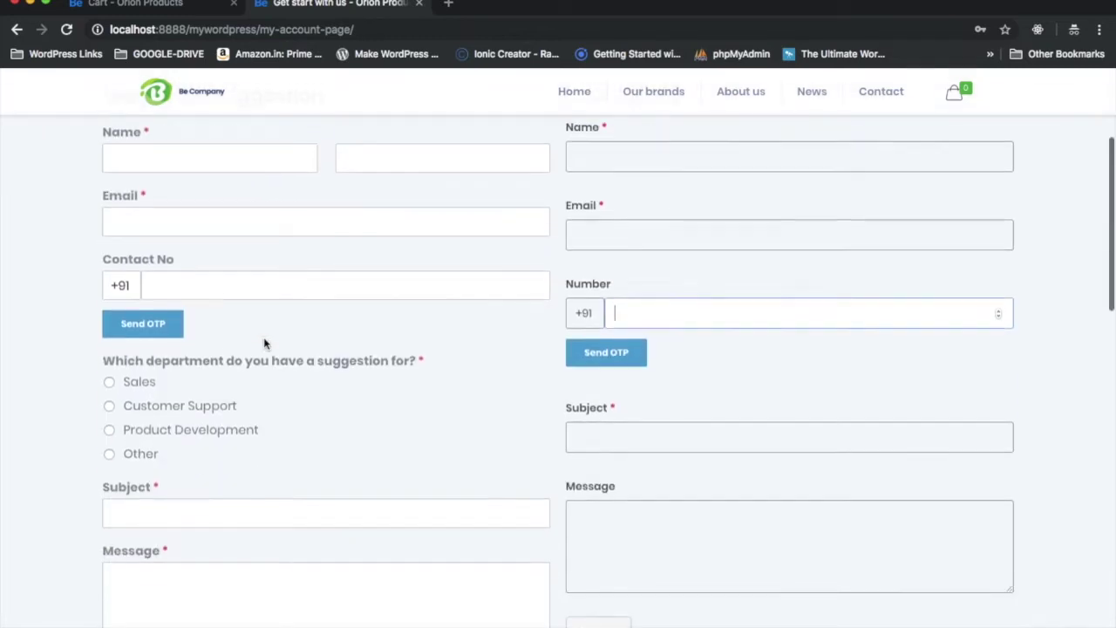
Submit the suggestion form with only Contact No focused, triggering the 'Please verify OTP first' alert.
left_click(184, 280)
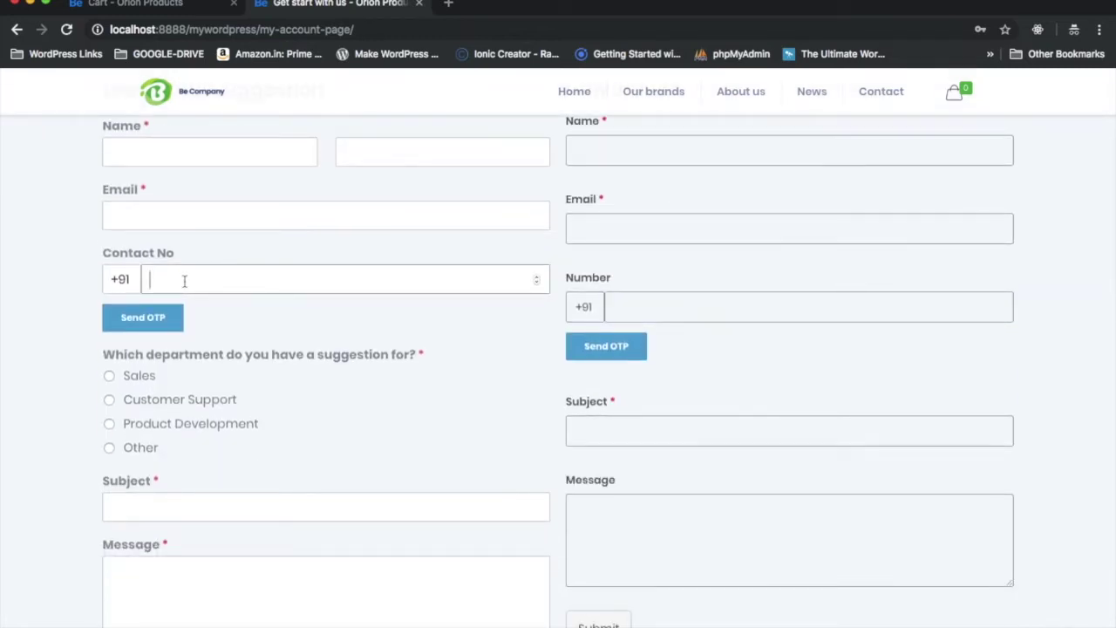
scroll(174, 392, "down", 5)
left_click(153, 463)
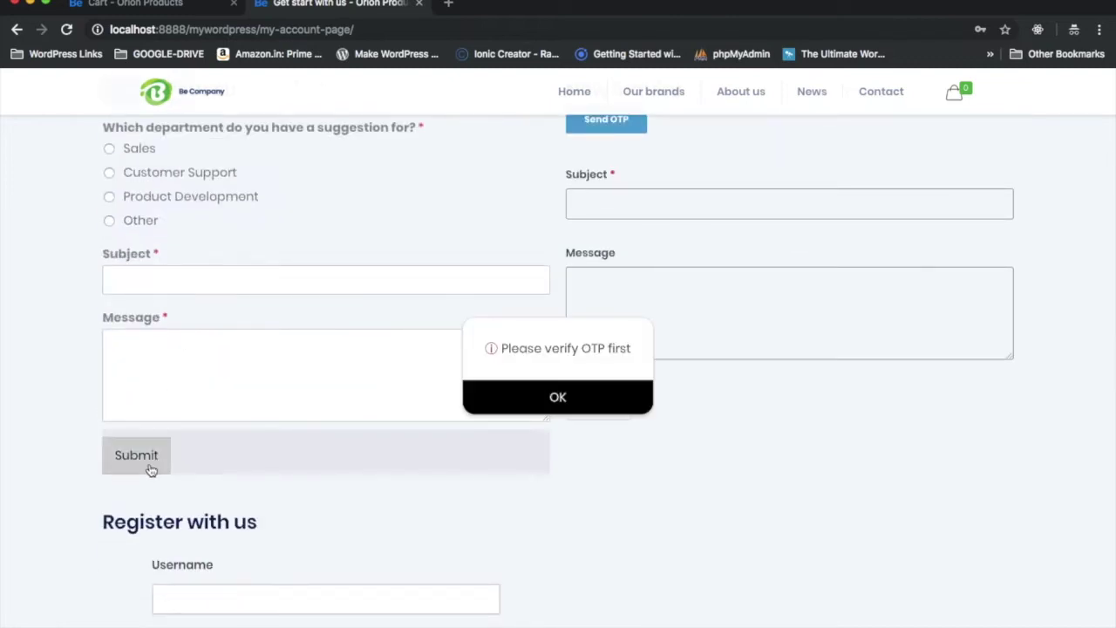
Dismiss the alert and confirm the New Inquiry form also refuses submission without OTP.
scroll(571, 354, "up", 5)
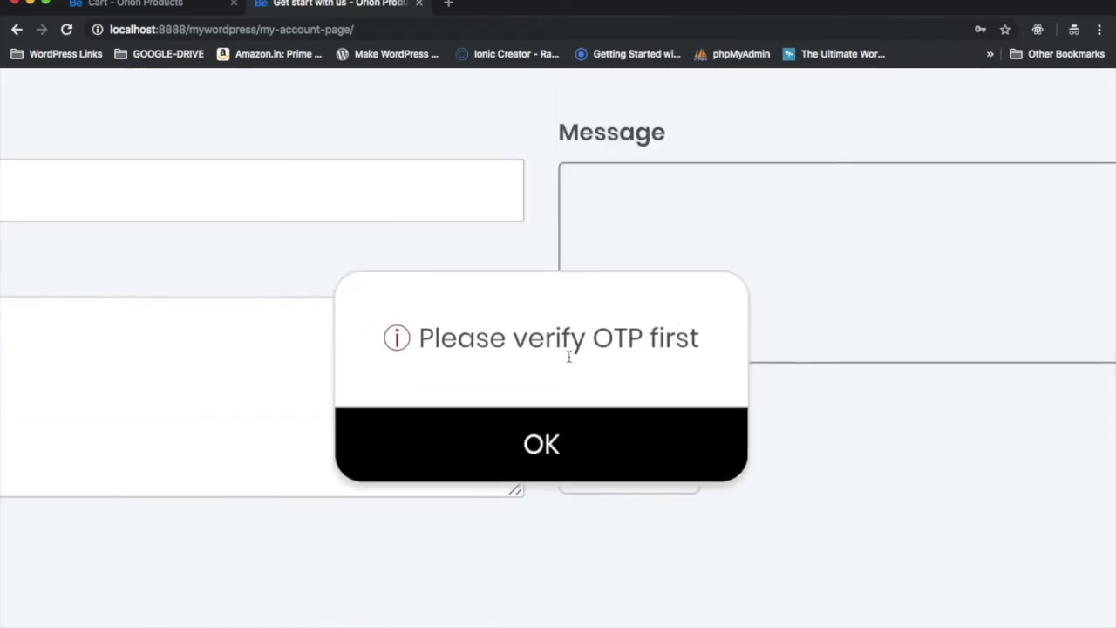
left_click(551, 441)
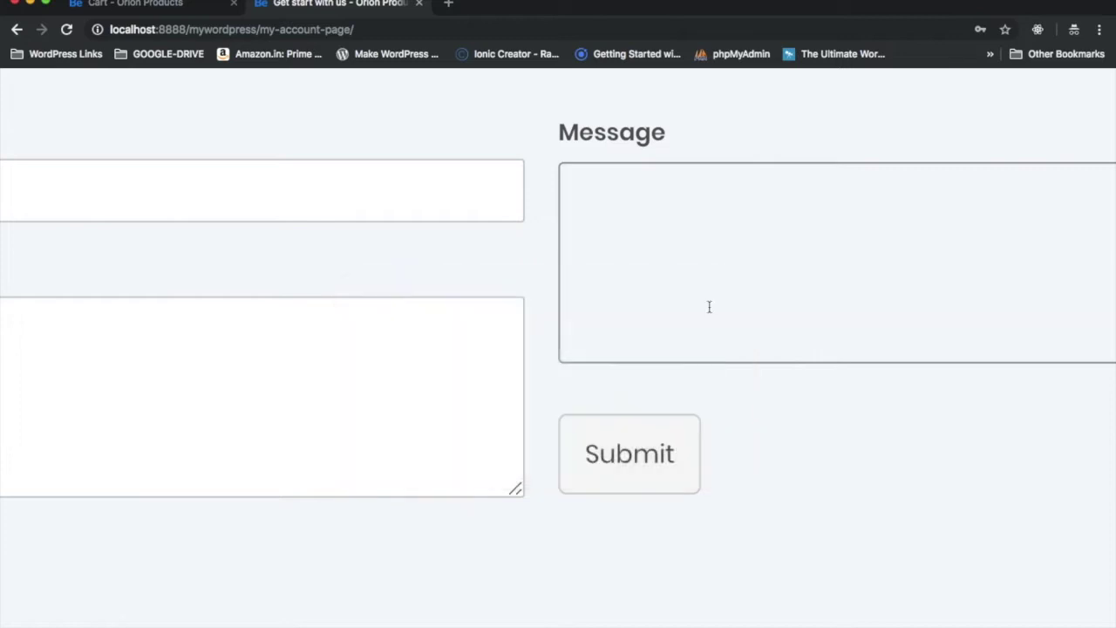
scroll(709, 306, "down", 5)
scroll(707, 306, "up", 2)
scroll(707, 306, "down", 3)
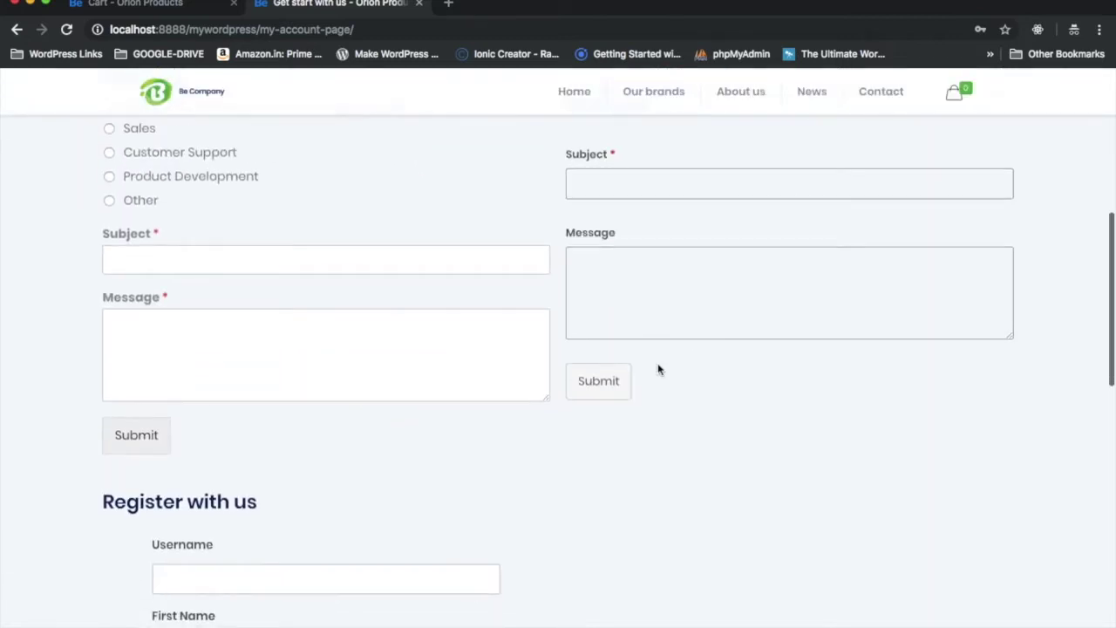
left_click(620, 388)
left_click(579, 408)
Confirm Register is also blocked without OTP, then return to the suggestion form's first-name field.
scroll(381, 416, "down", 6)
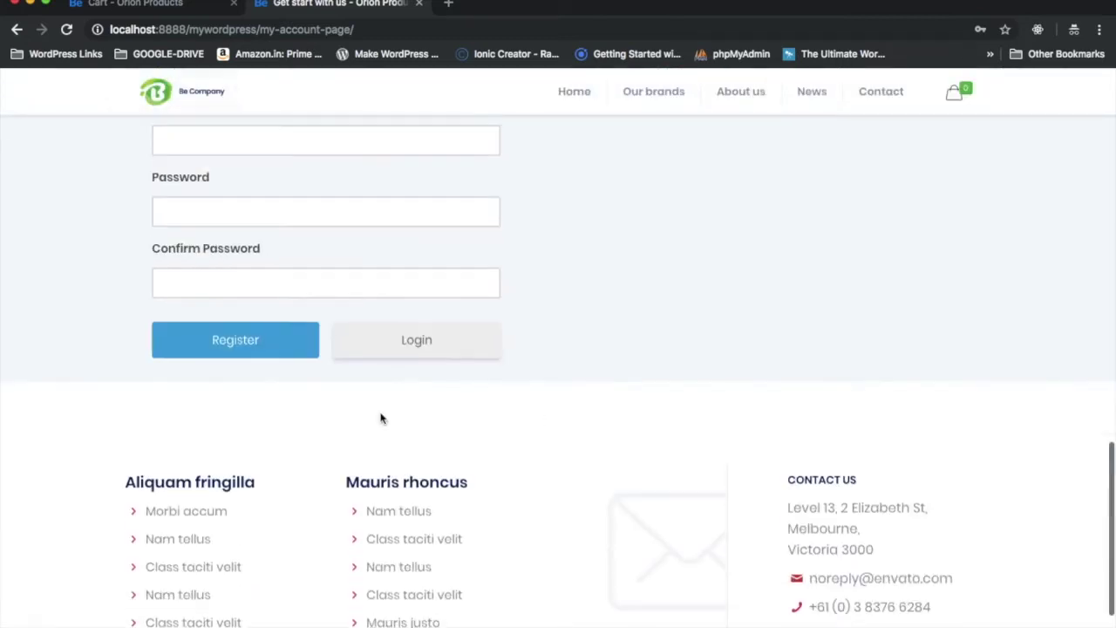
left_click(241, 360)
left_click(521, 404)
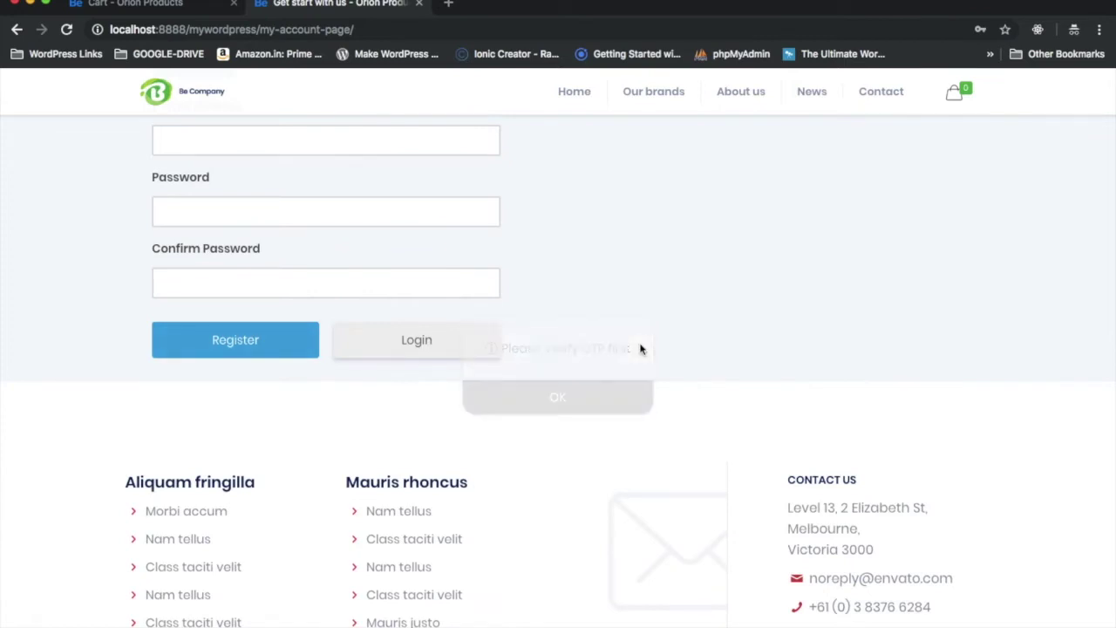
scroll(736, 352, "up", 10)
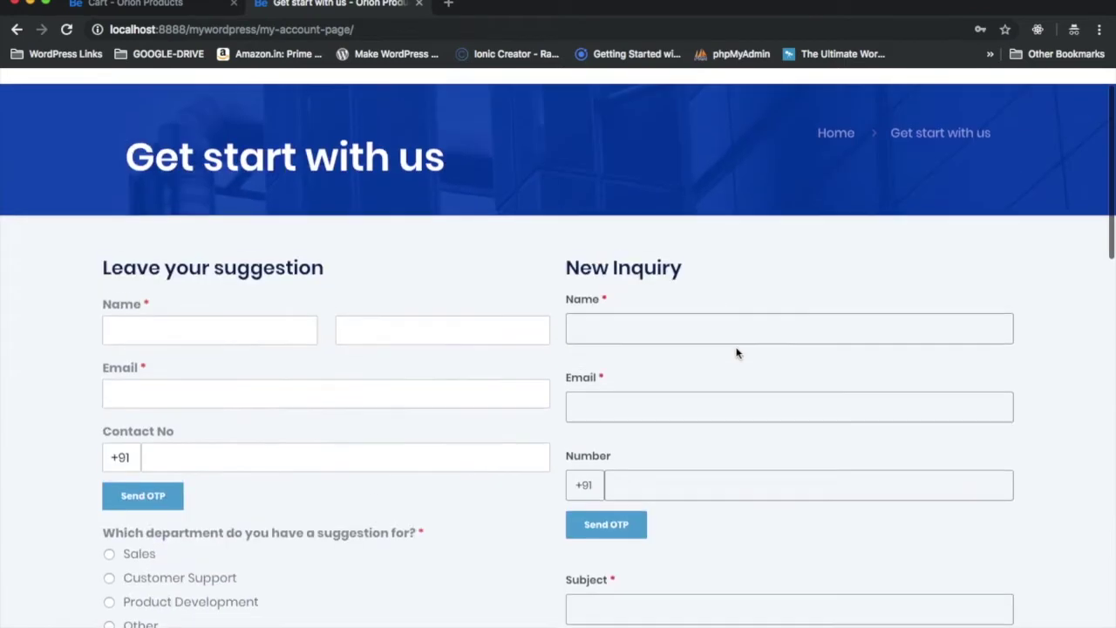
left_click(163, 330)
Enter the sender's first name, last name, e-mail and contact number, then request an OTP.
type("Imran")
key("Tab")
type("Sayed")
key("Tab")
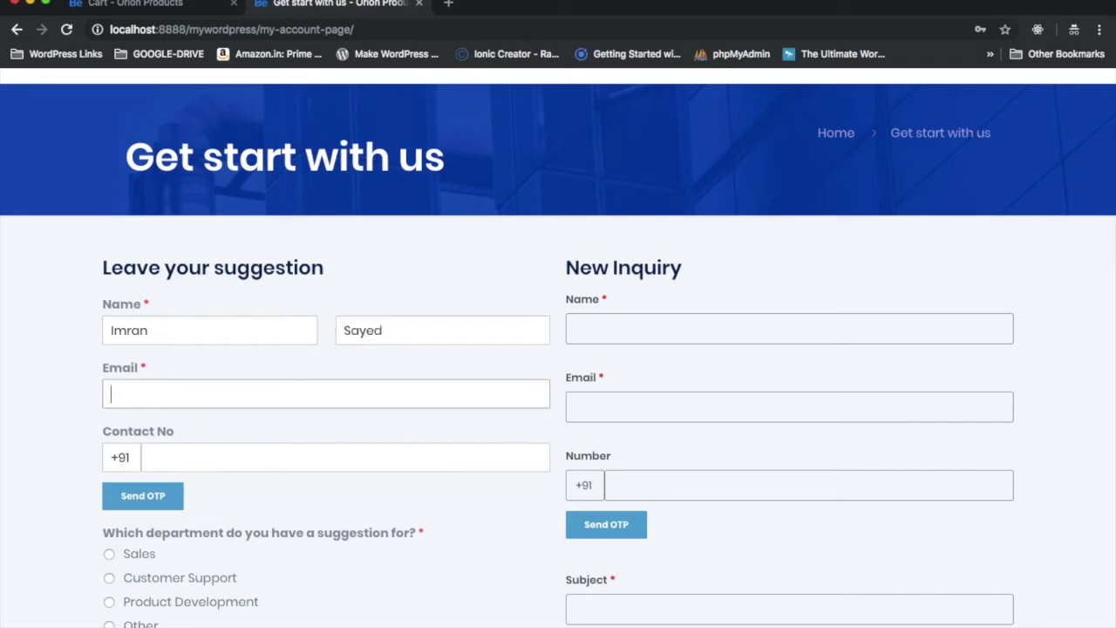
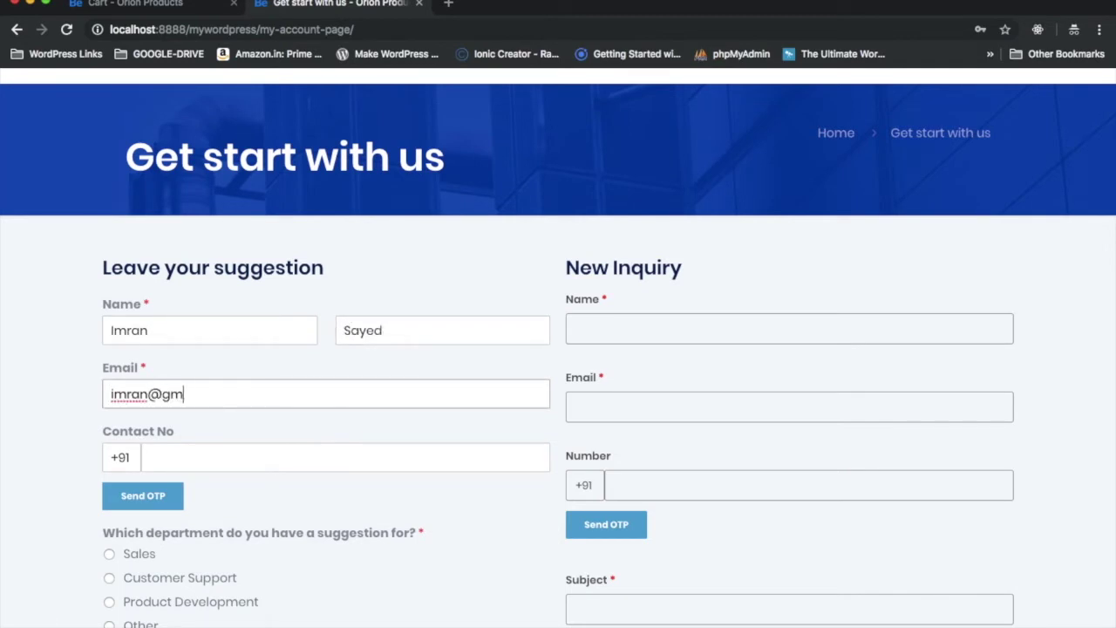
key("Tab")
key("Tab")
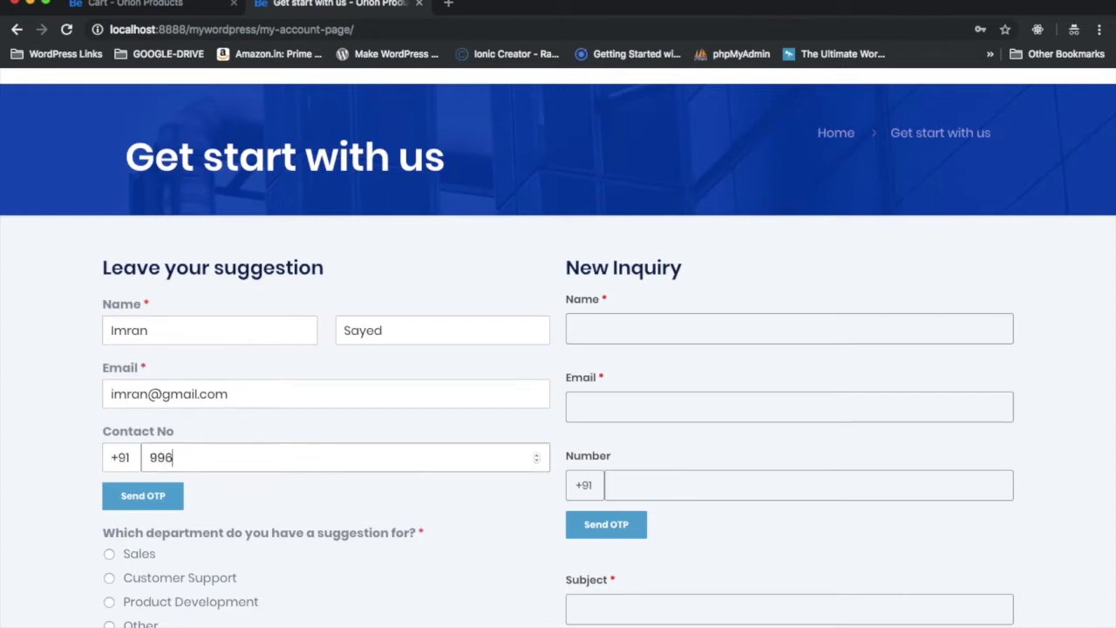
scroll(162, 496, "down", 5)
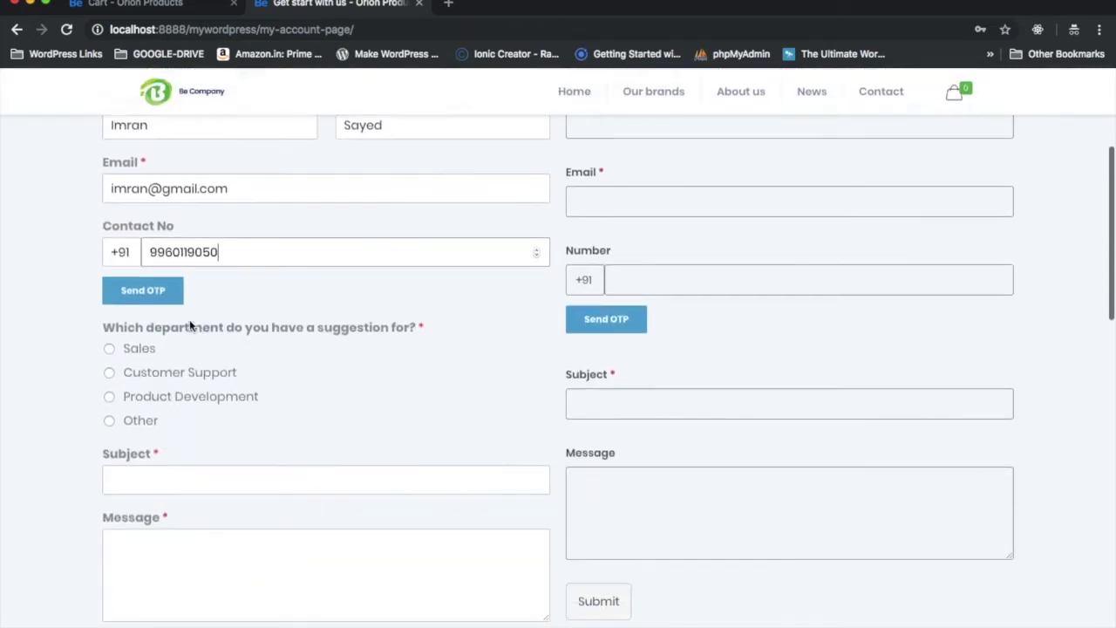
left_click(152, 292)
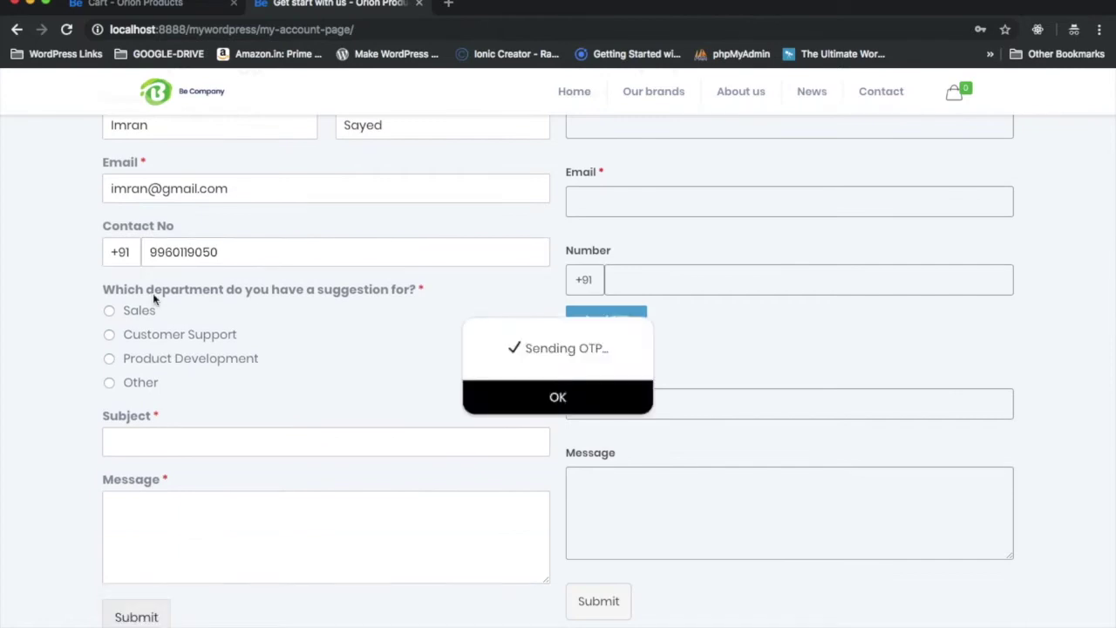
Close the sending notice and try verifying an empty code, getting the Please Enter OTP alert.
left_click(557, 398)
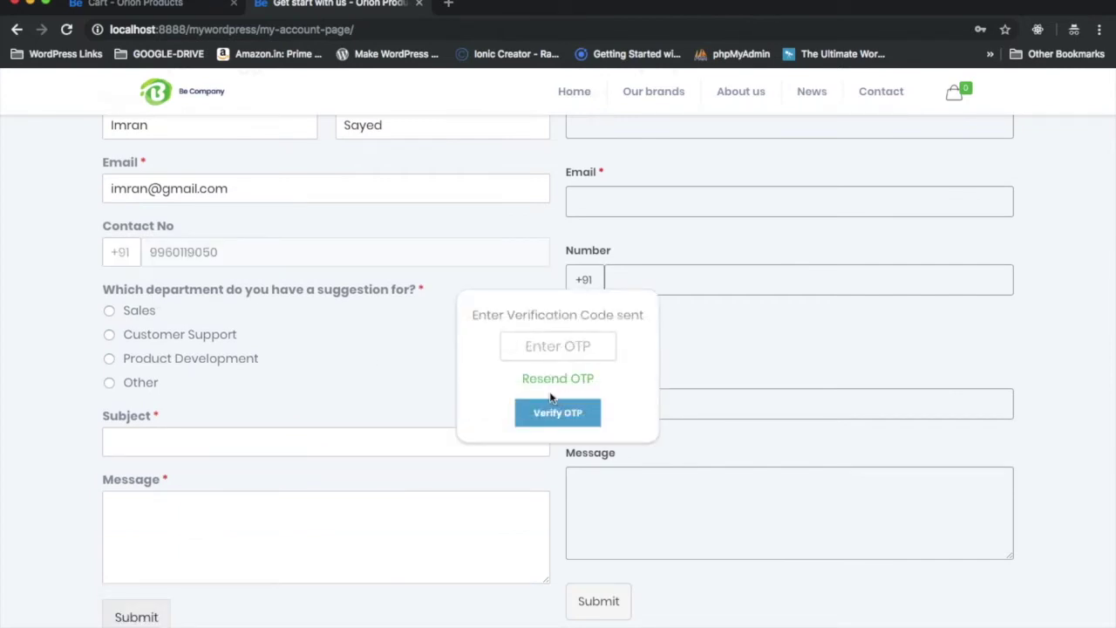
left_click(571, 352)
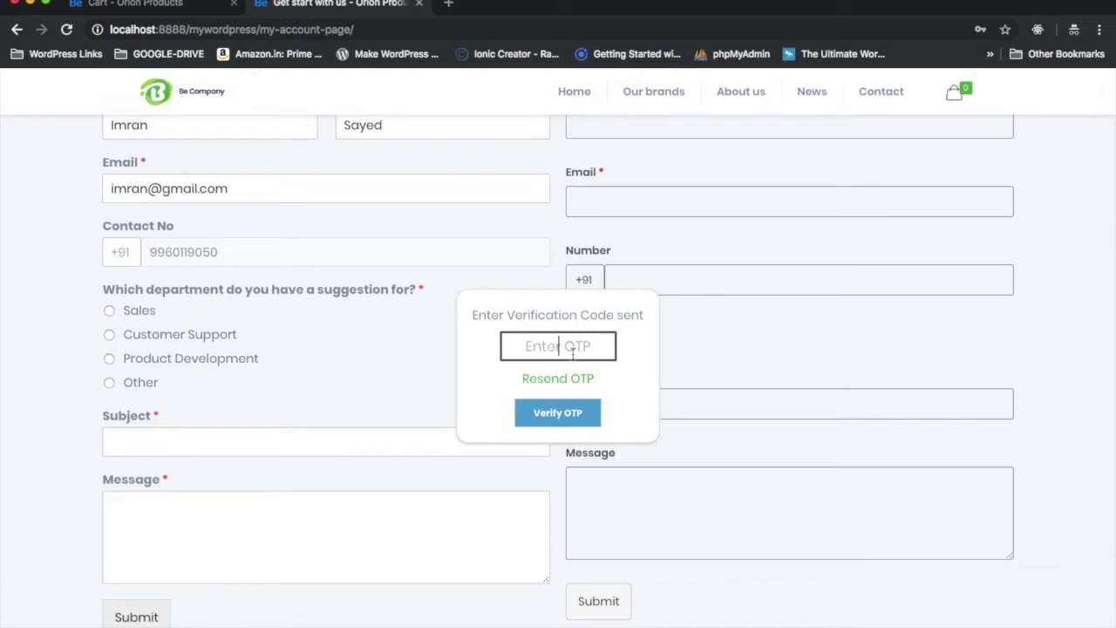
scroll(572, 351, "up", 3)
left_click(679, 374)
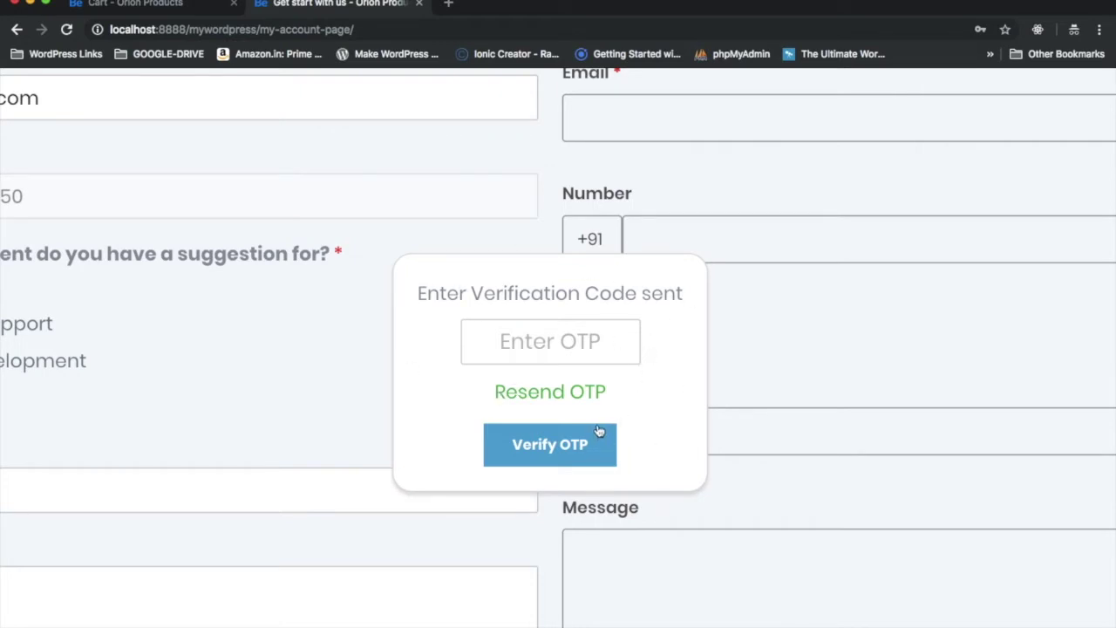
scroll(262, 352, "down", 3)
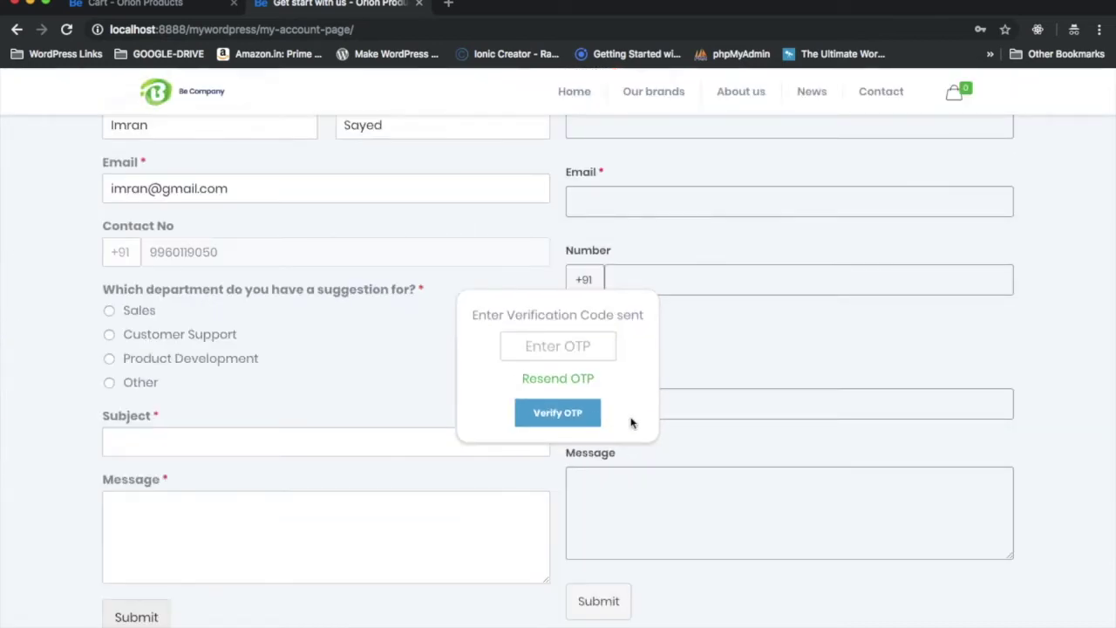
scroll(450, 331, "up", 3)
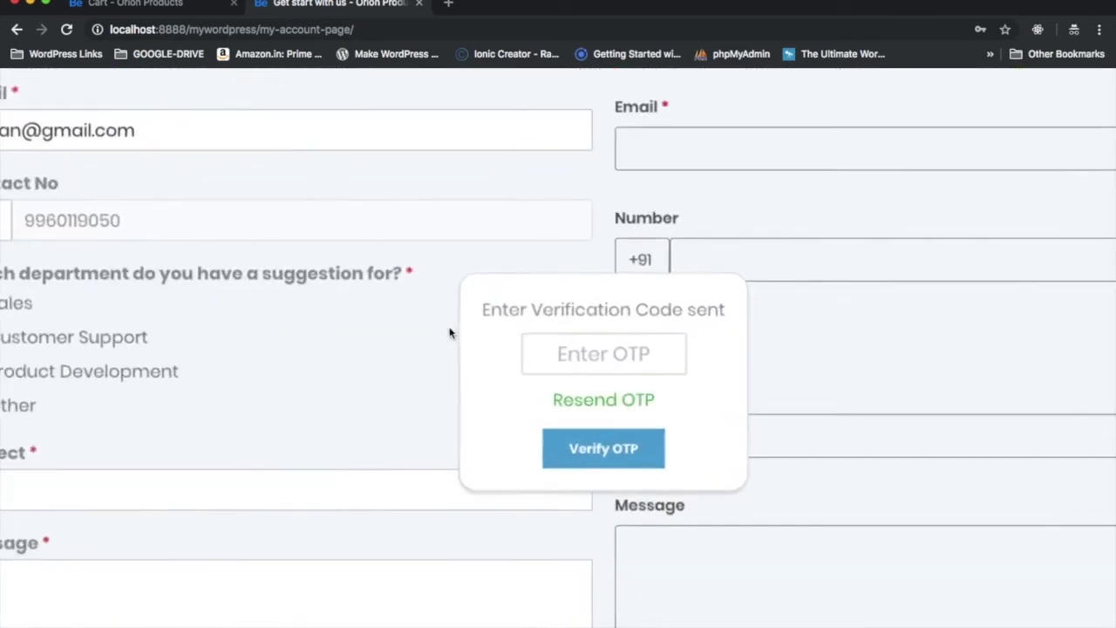
scroll(450, 332, "up", 2)
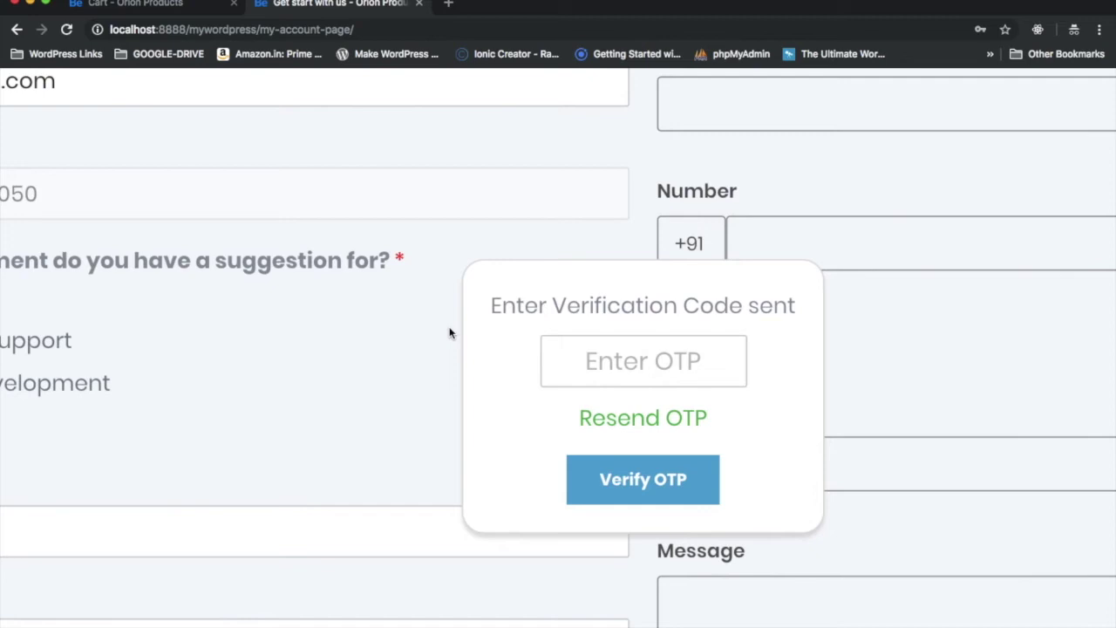
scroll(450, 332, "right", 3)
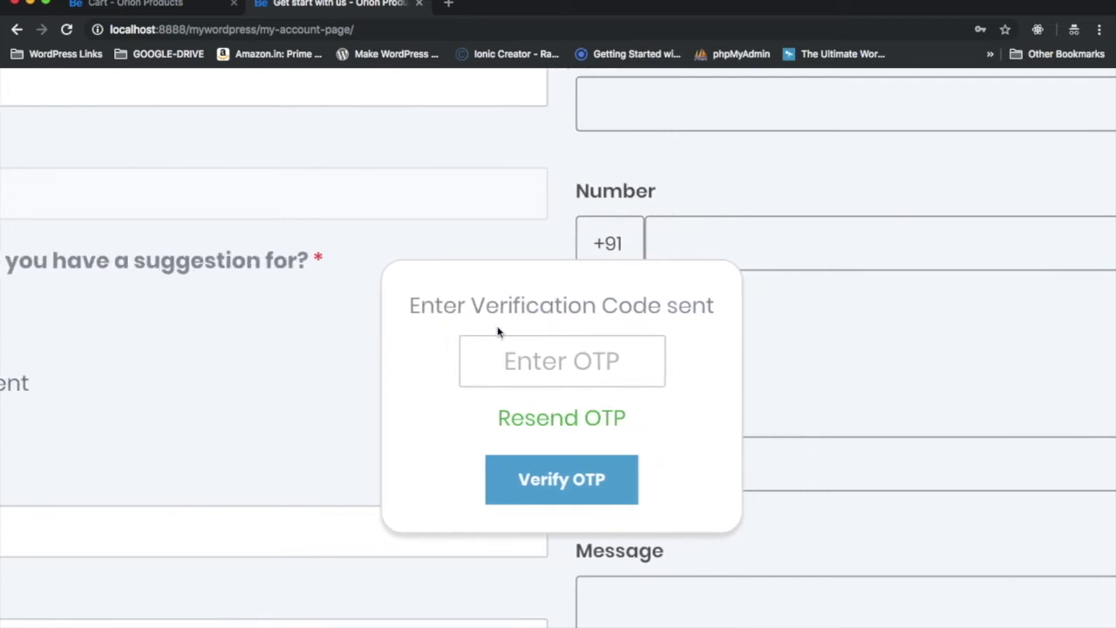
scroll(504, 331, "down", 2)
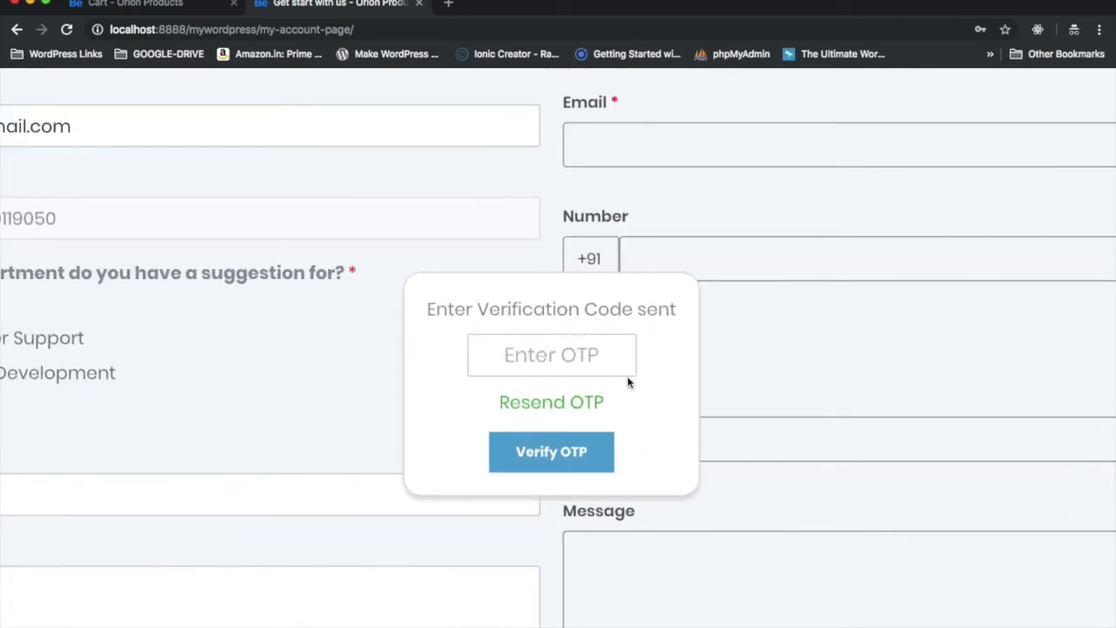
scroll(627, 378, "down", 3)
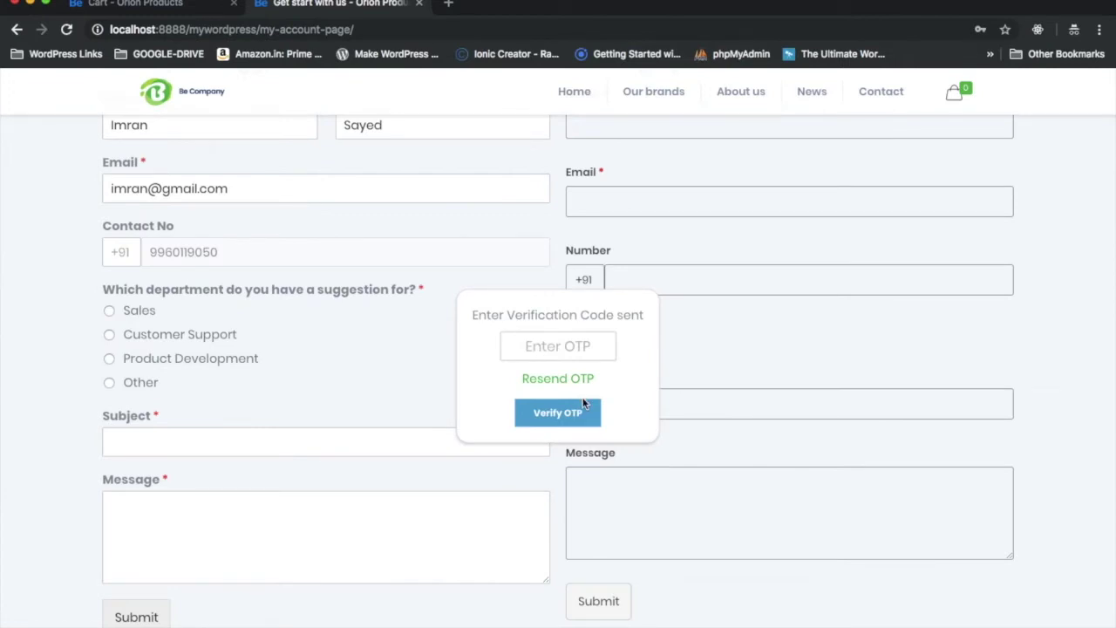
scroll(584, 403, "up", 5)
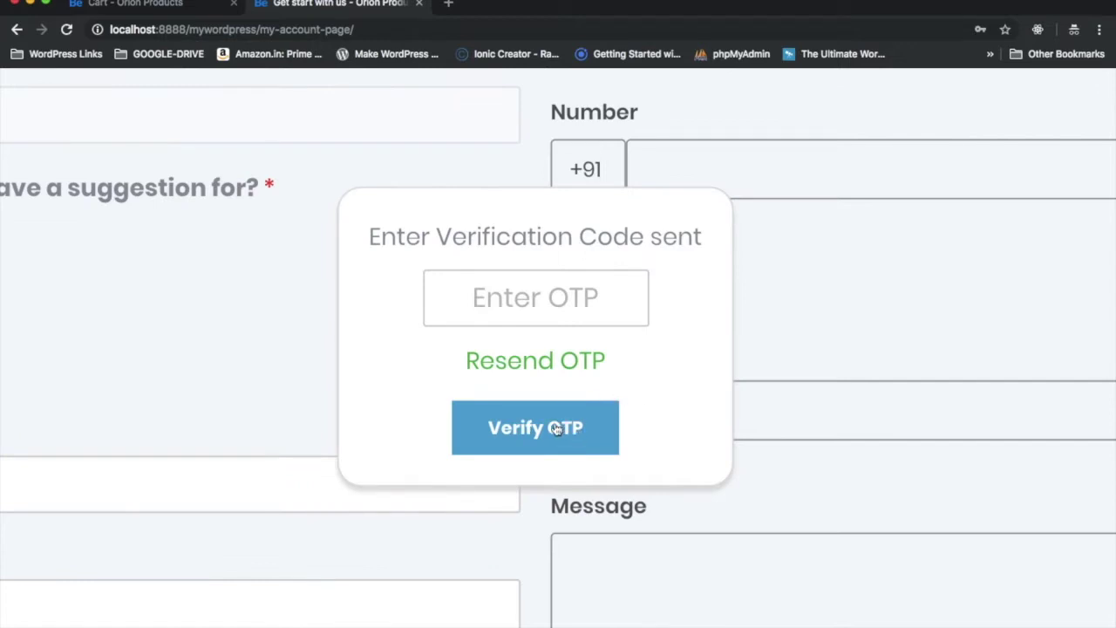
left_click(551, 431)
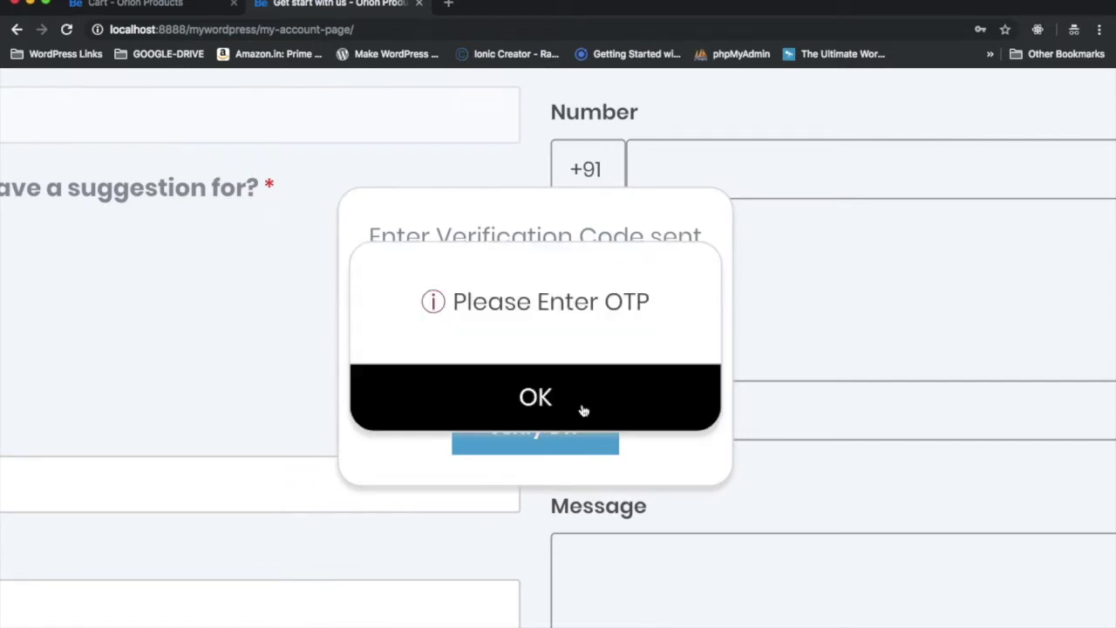
left_click(581, 407)
Enter a verification code, have it rejected as incorrect, and request a new OTP.
left_click(528, 301)
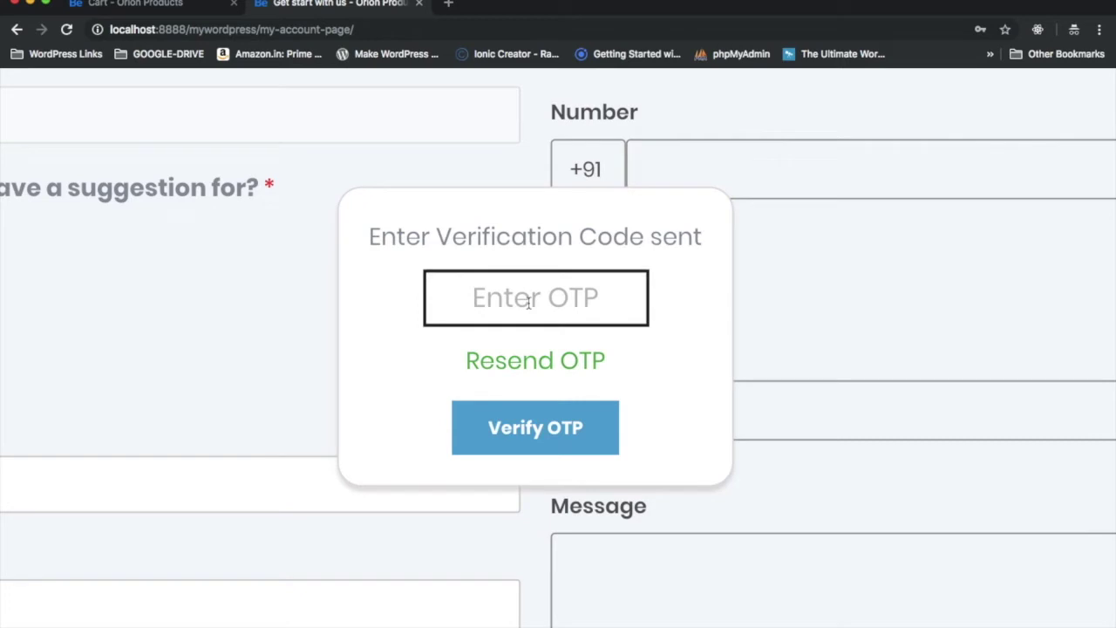
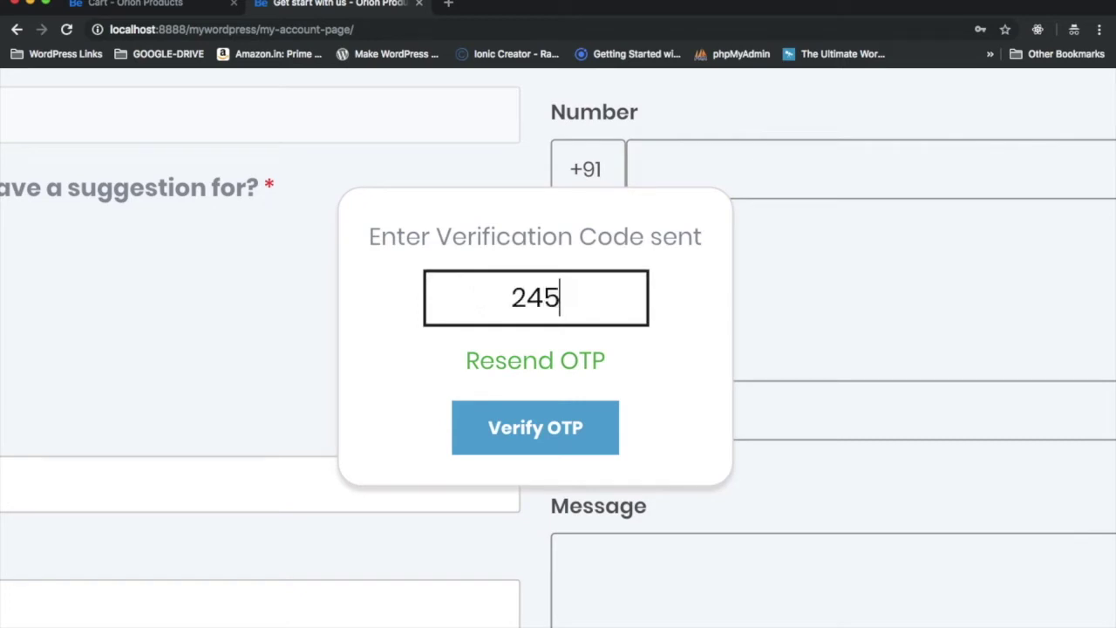
left_click(501, 422)
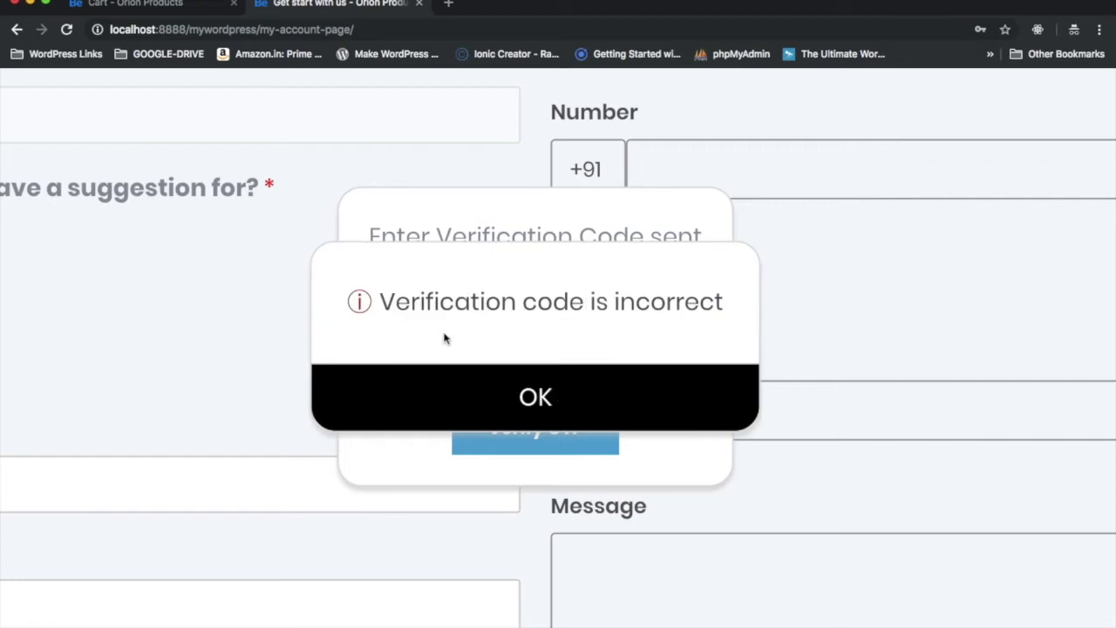
left_click(549, 394)
double_click(582, 307)
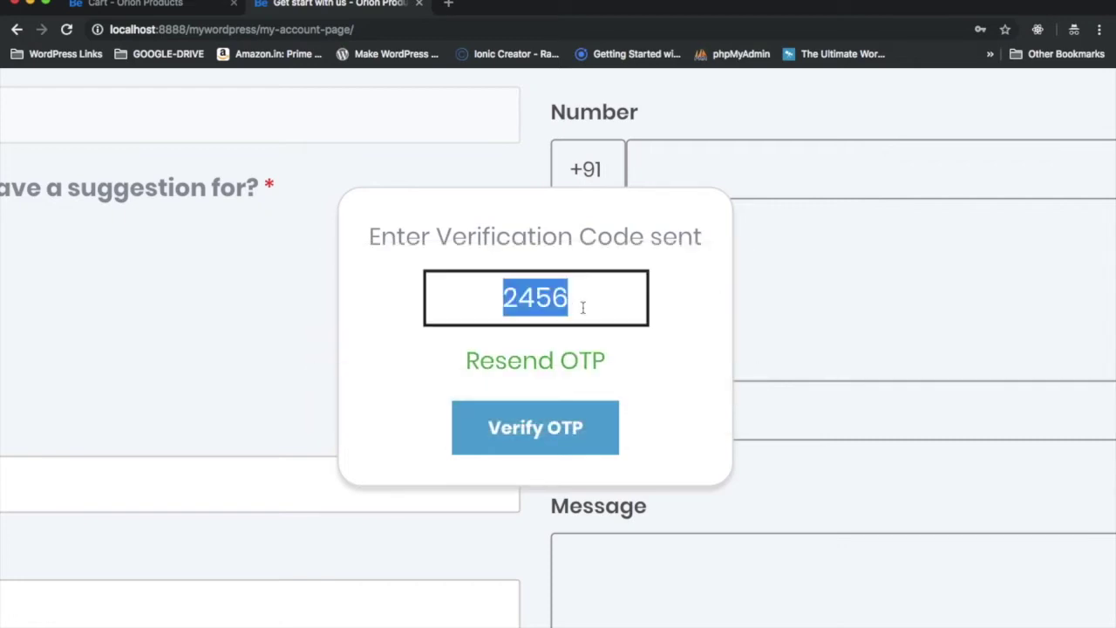
left_click(557, 362)
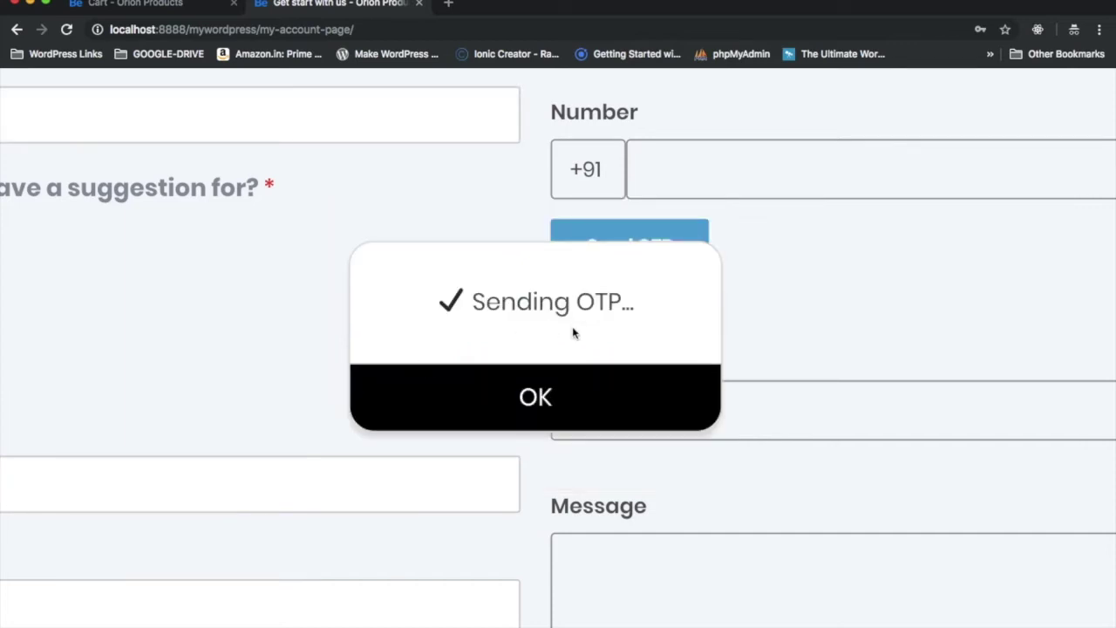
Enter the resent verification code and verify the contact number, then reset the zoom.
left_click(561, 397)
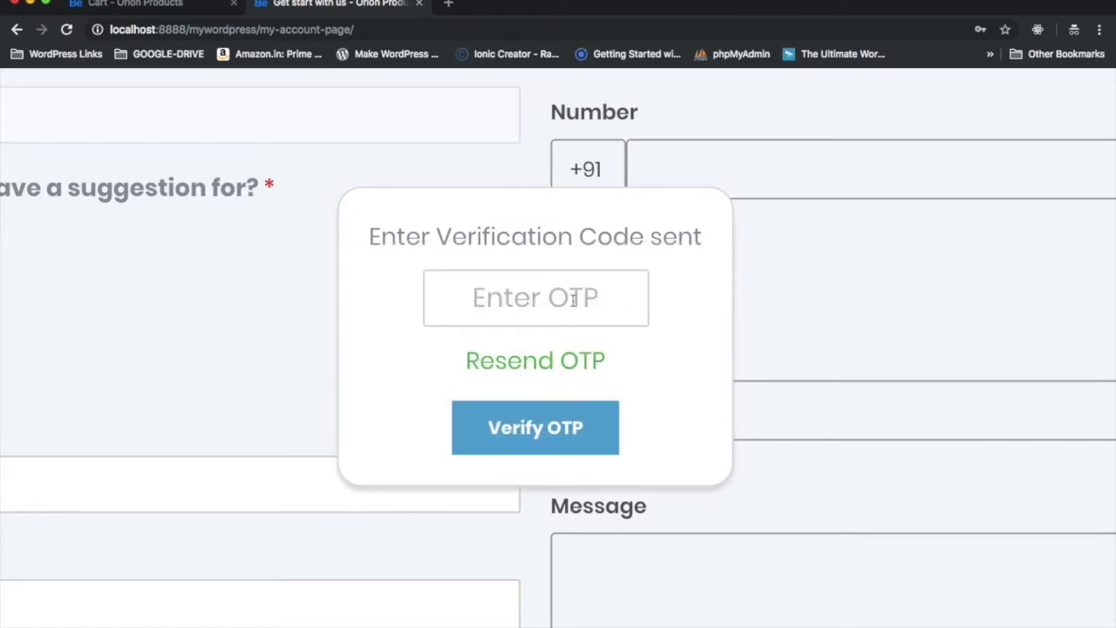
left_click(573, 299)
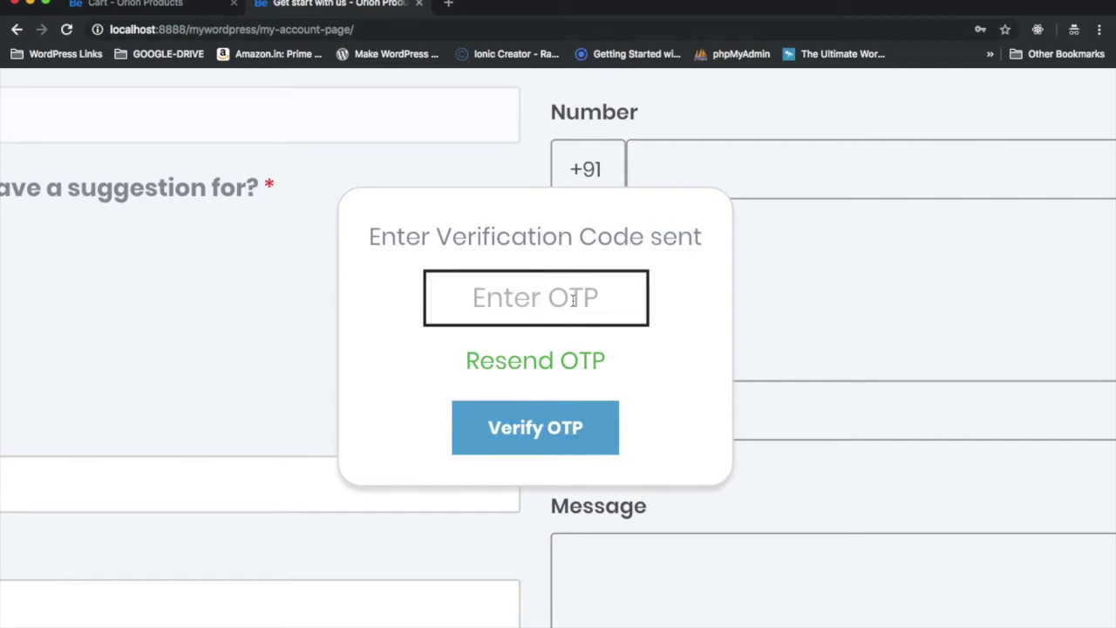
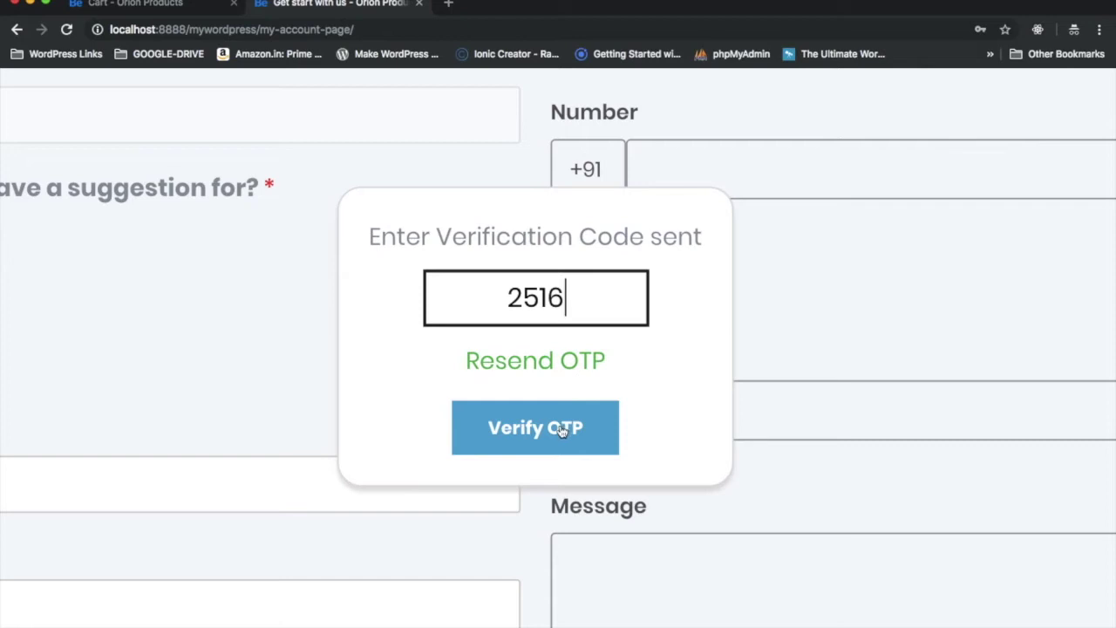
left_click(560, 430)
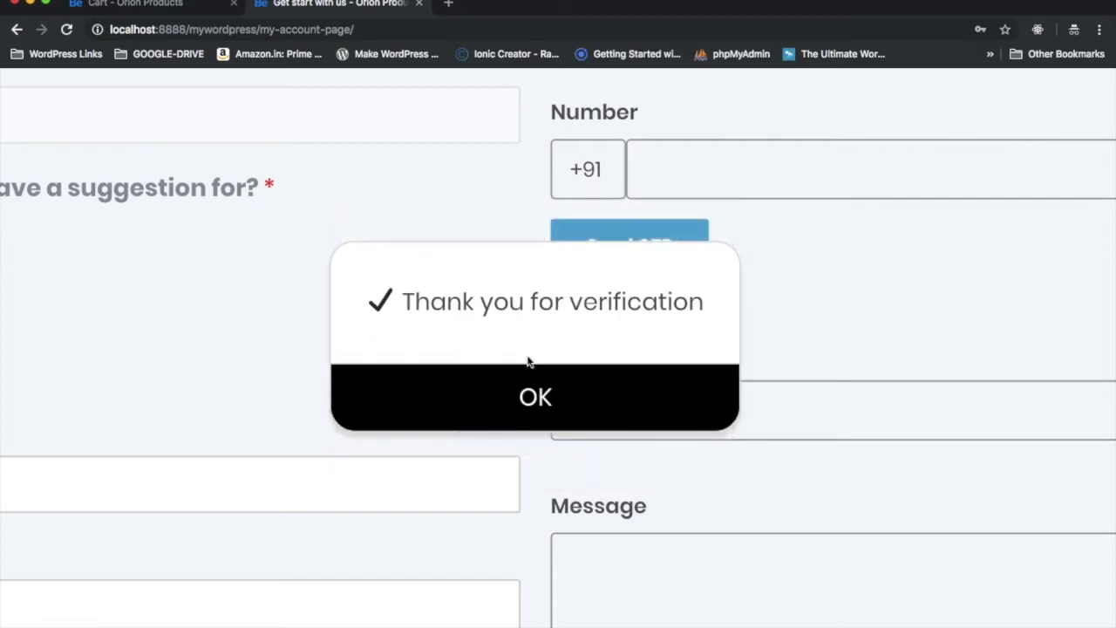
left_click(535, 397)
key("ctrl+0")
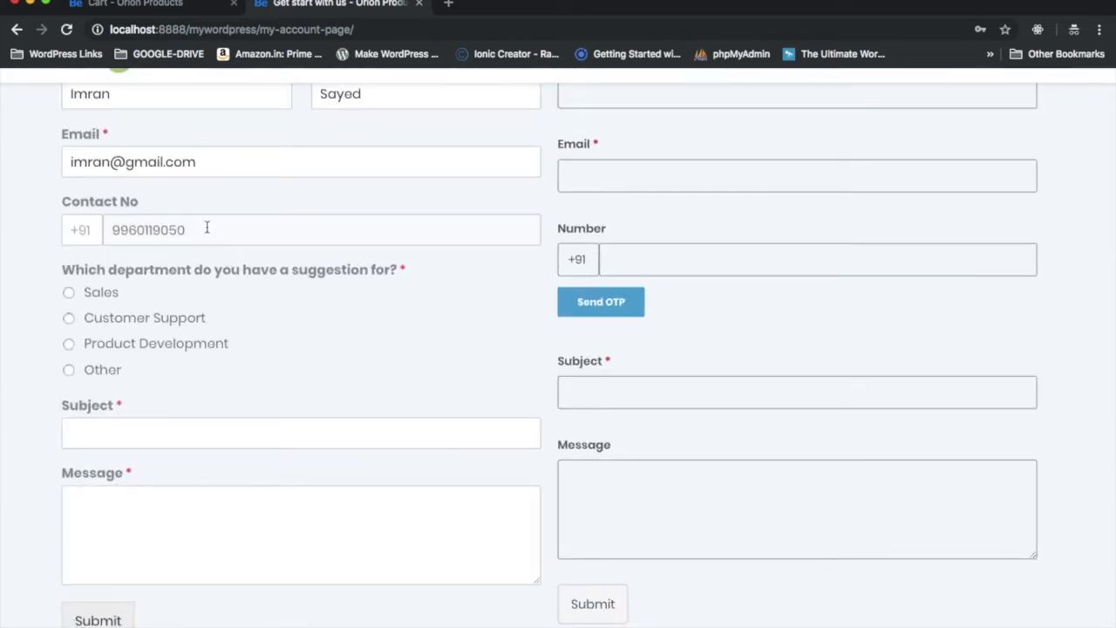
Choose Customer Support as the department on the verified suggestion form.
scroll(258, 283, "down", 2)
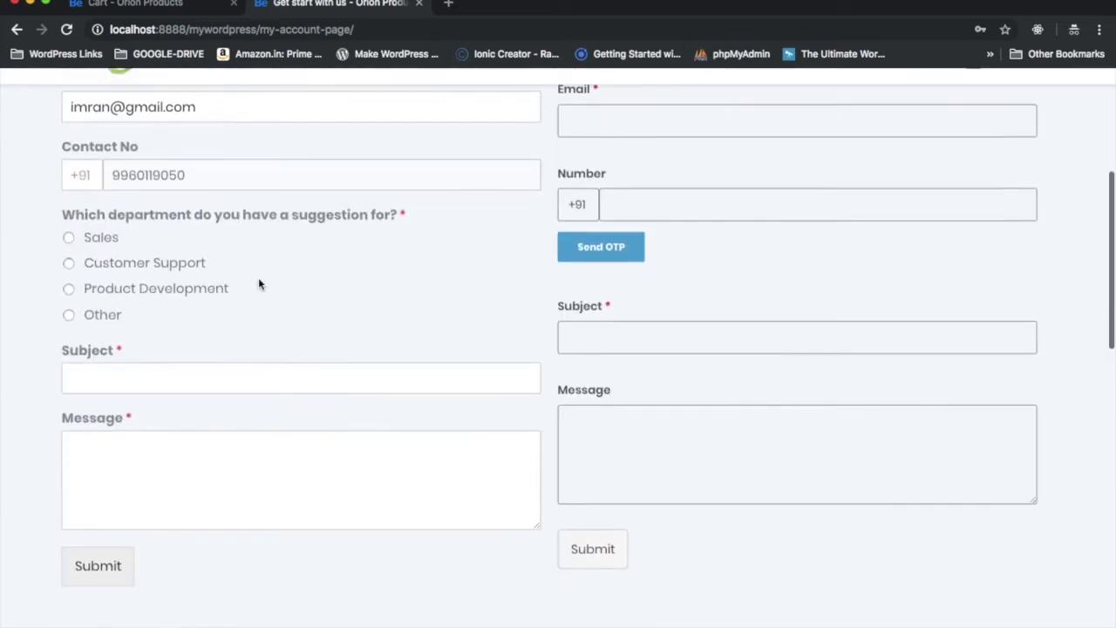
scroll(258, 284, "up", 2)
double_click(178, 239)
scroll(187, 241, "down", 3)
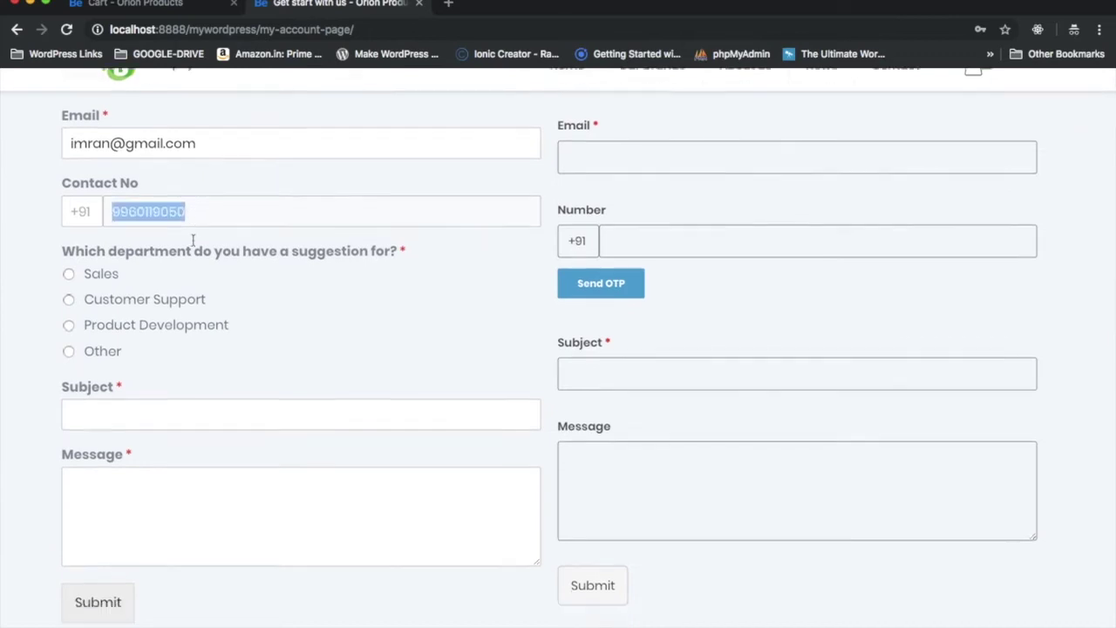
left_click(105, 234)
Enter subject 'Subject' and message 'message', then submit the suggestion form.
scroll(177, 326, "down", 3)
left_click(120, 249)
type("Suba")
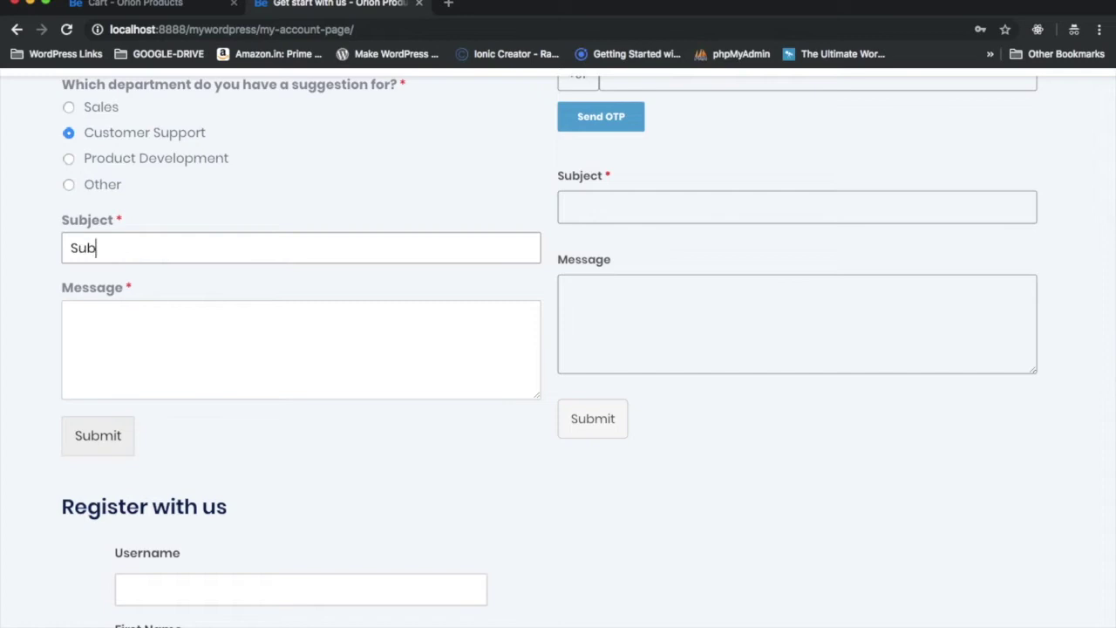
key("BackSpace")
type("ject")
left_click(133, 302)
type("meassga")
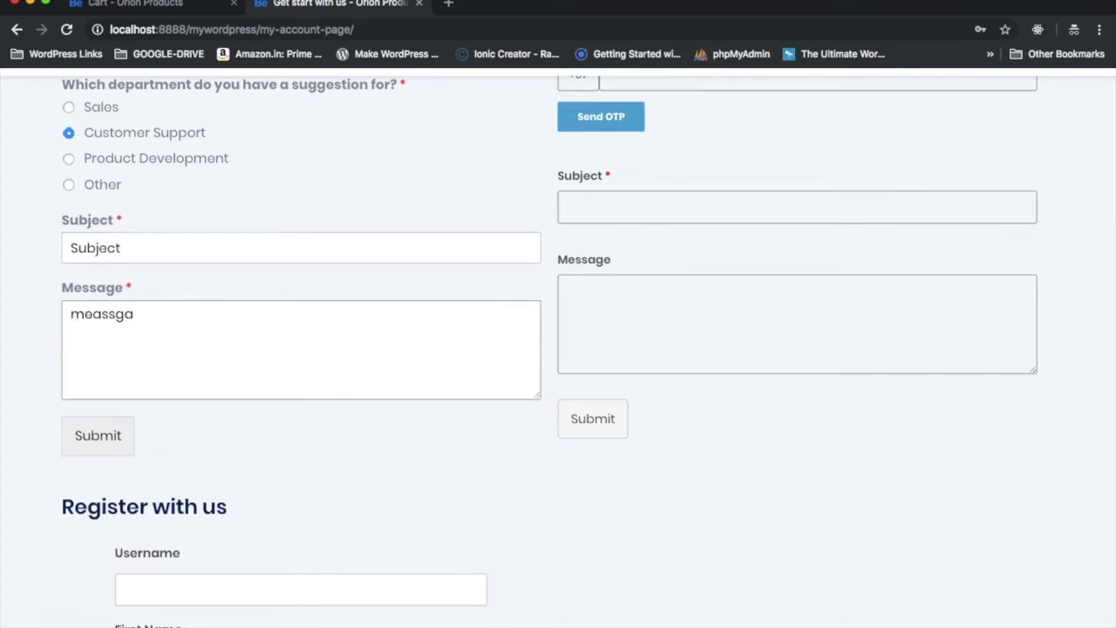
key("ctrl+a")
type("message")
left_click(110, 445)
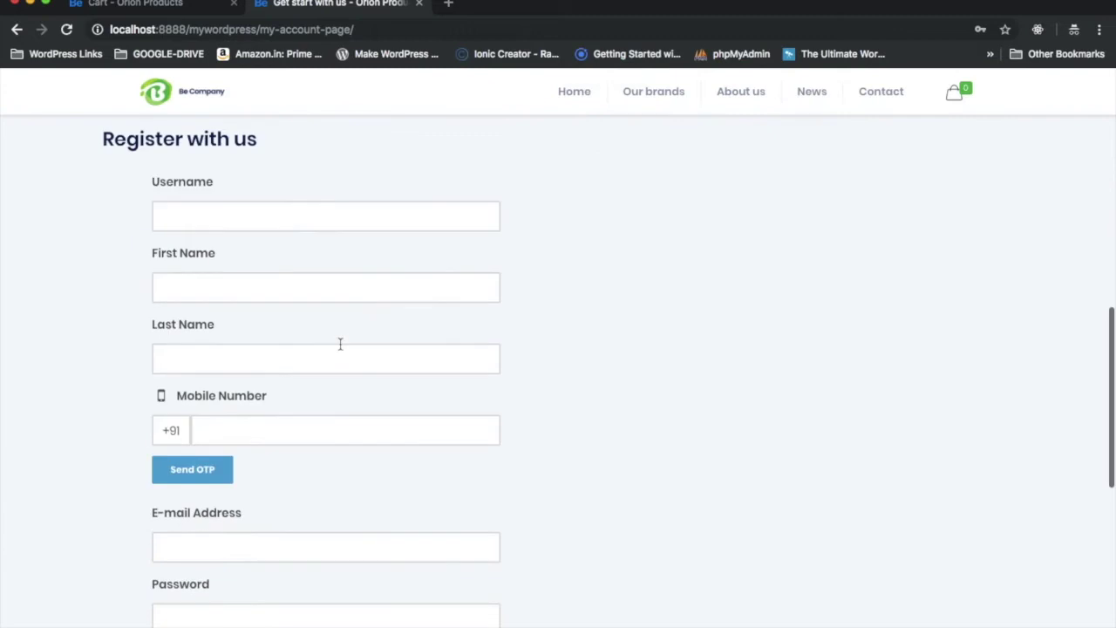
Enter the sender's name and e-mail in the New Inquiry form.
left_click(663, 307)
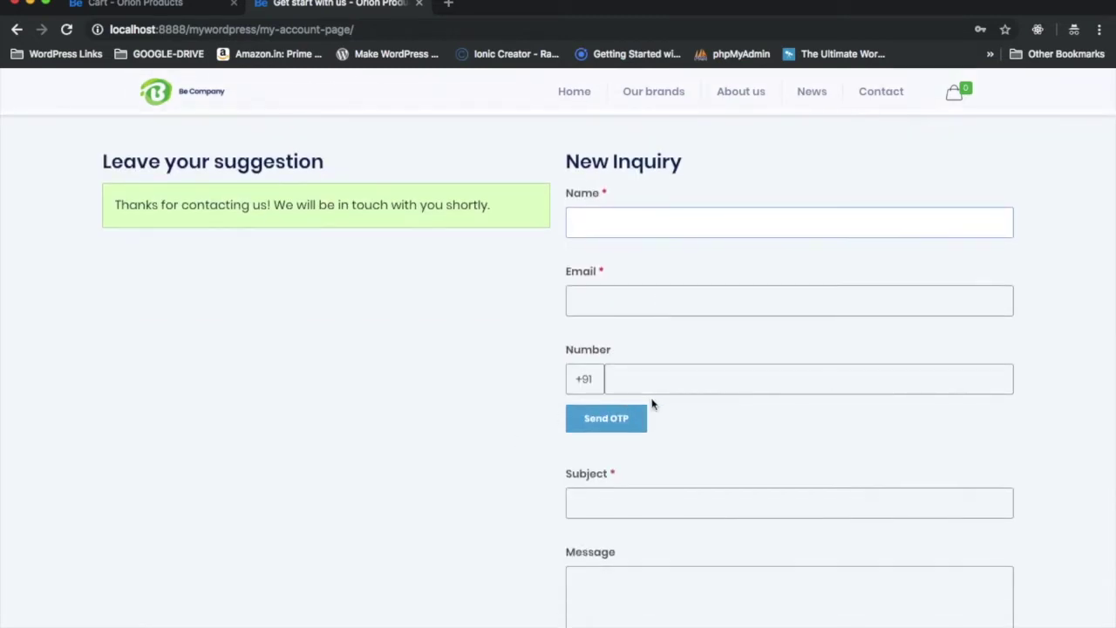
type("mmran Sayed")
key("Tab")
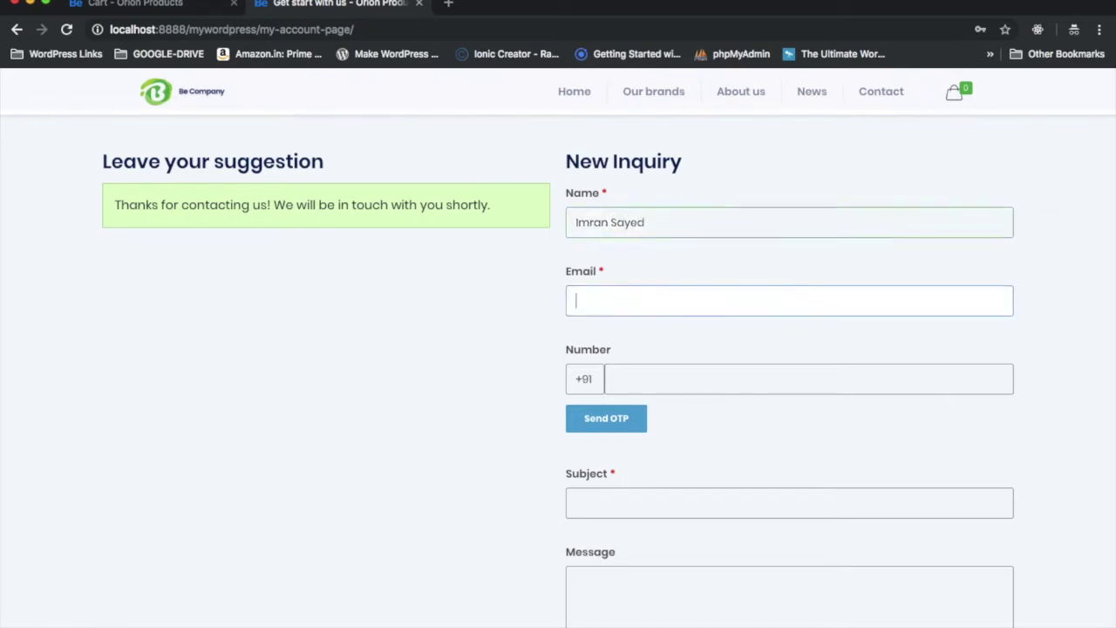
Try submitting, dismiss the verify-OTP-first warning, and type the mobile number.
scroll(653, 349, "down", 5)
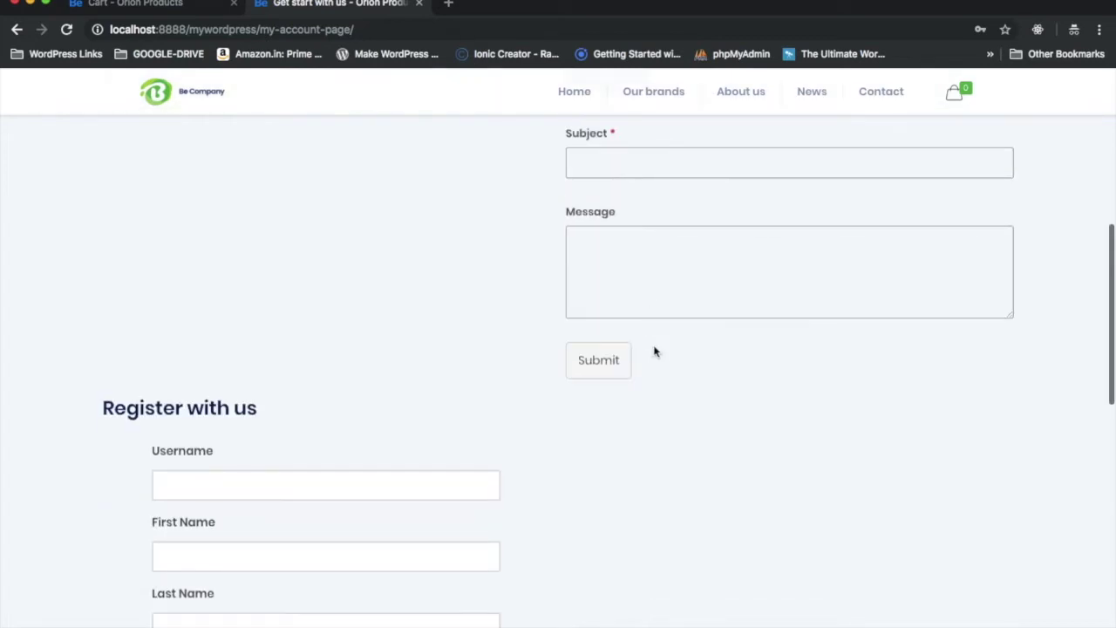
left_click(593, 361)
left_click(558, 398)
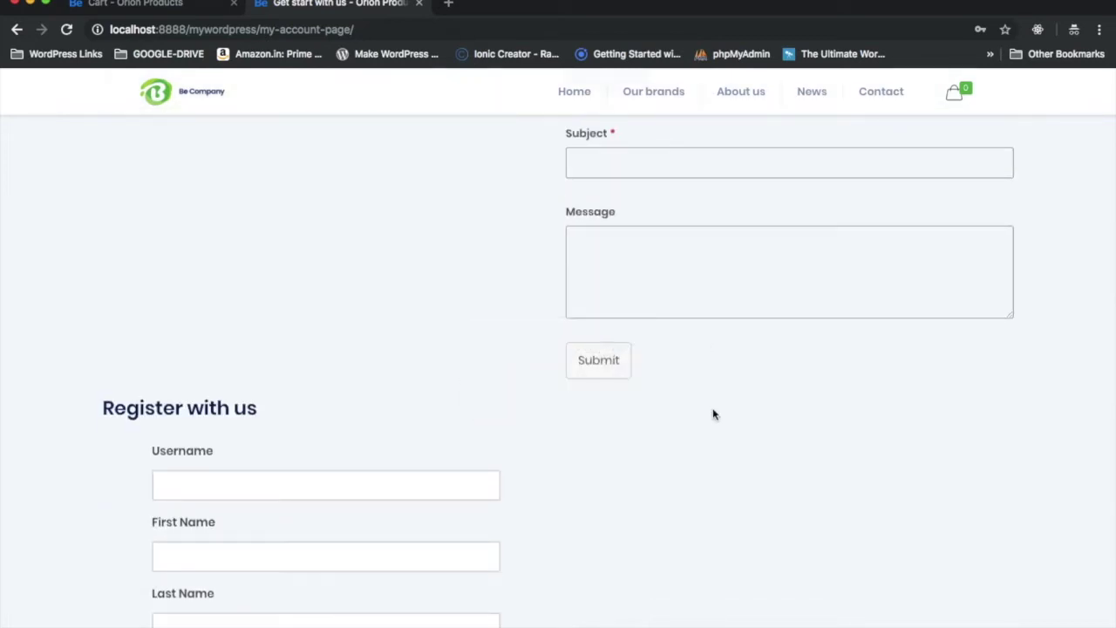
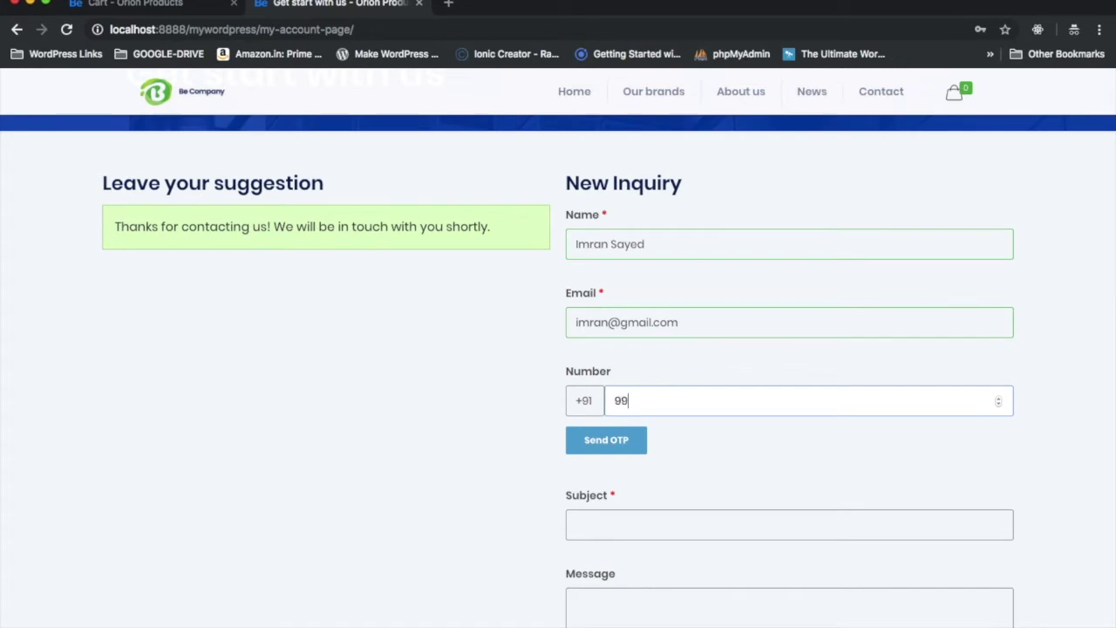
Send an OTP to the inquiry's number and enter the subject 'Subsubject'.
left_click(614, 440)
left_click(580, 407)
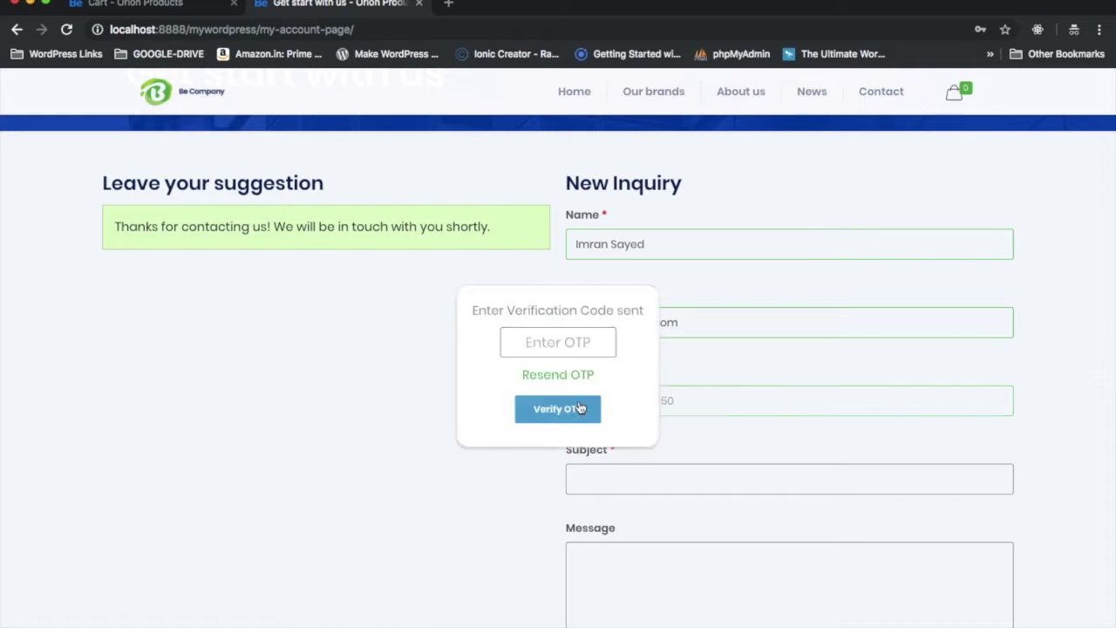
scroll(658, 484, "down", 3)
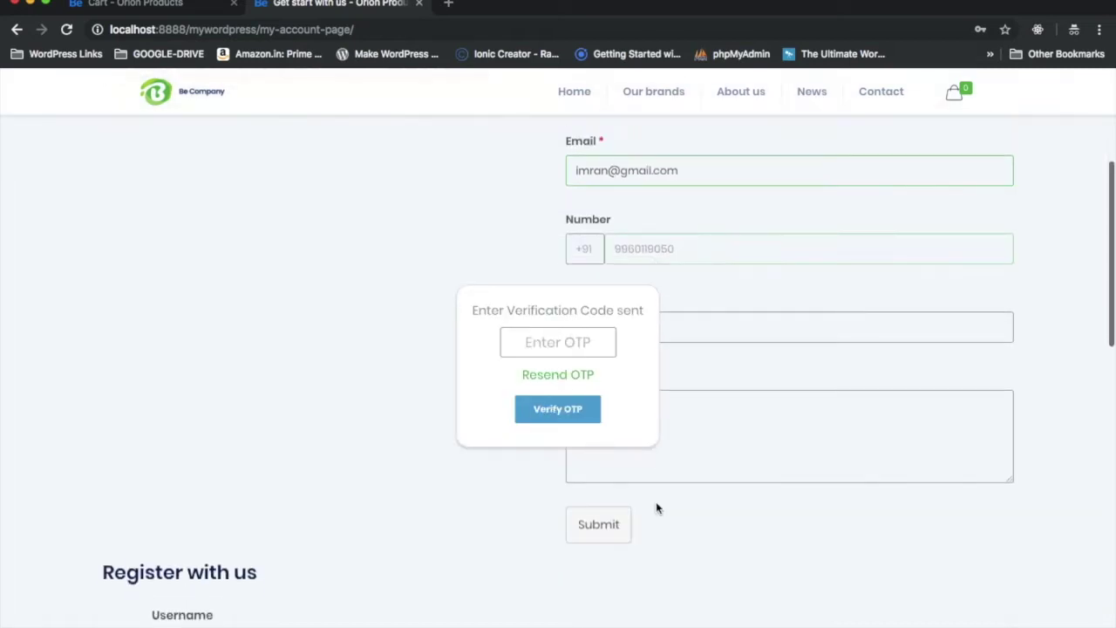
scroll(656, 505, "up", 5)
left_click(627, 580)
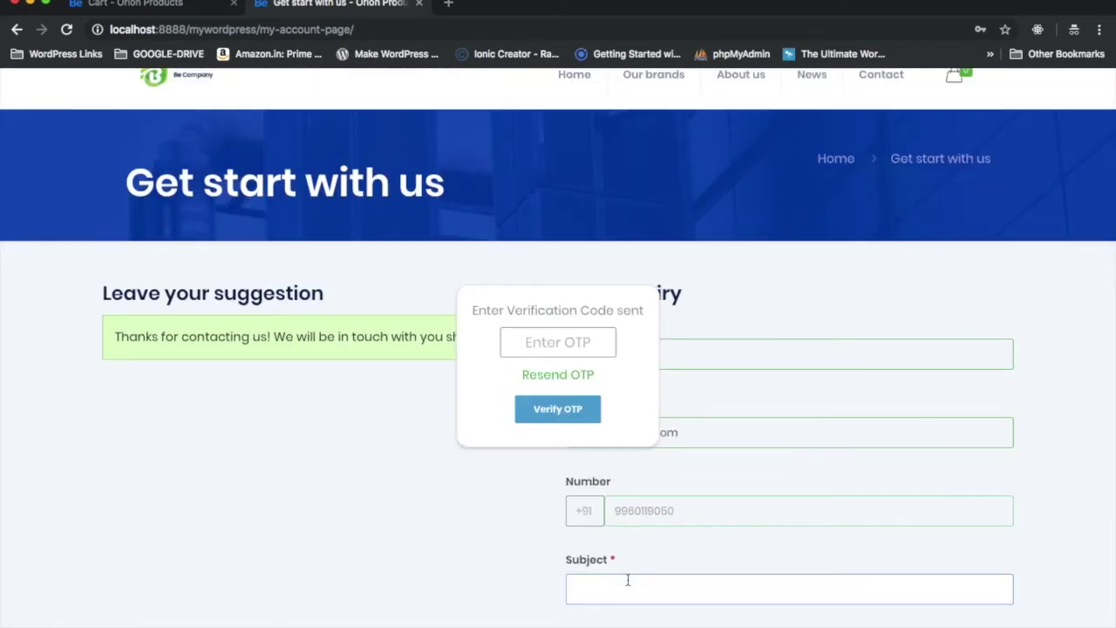
type("Sub")
type("sub")
type("ject")
Enter the received verification code and verify the inquiry's mobile number.
left_click(551, 338)
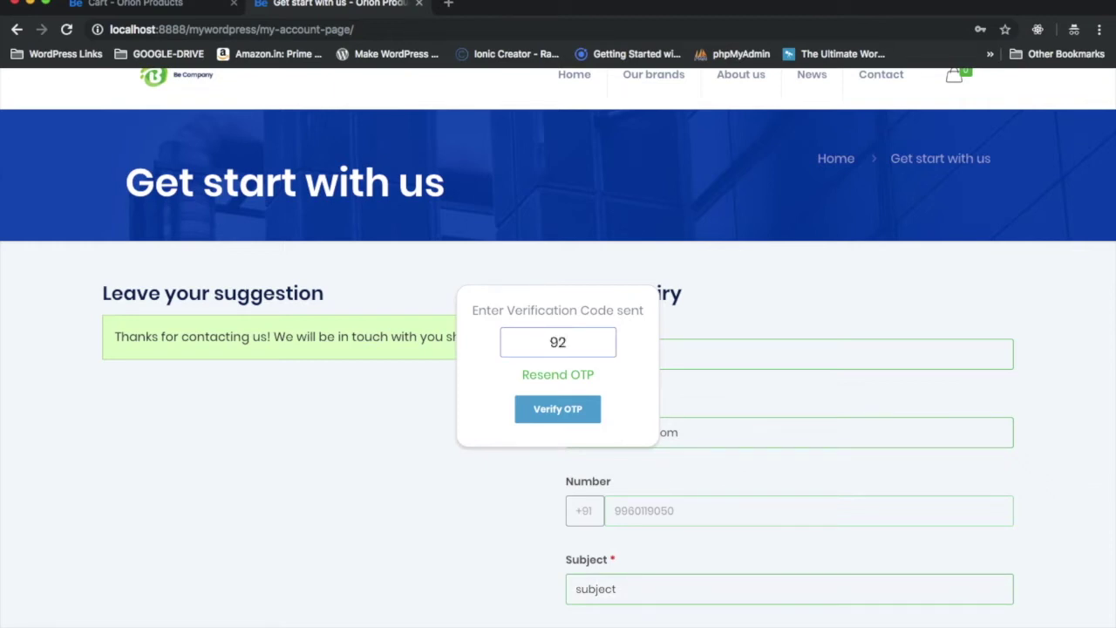
left_click(562, 414)
left_click(581, 398)
left_click(558, 396)
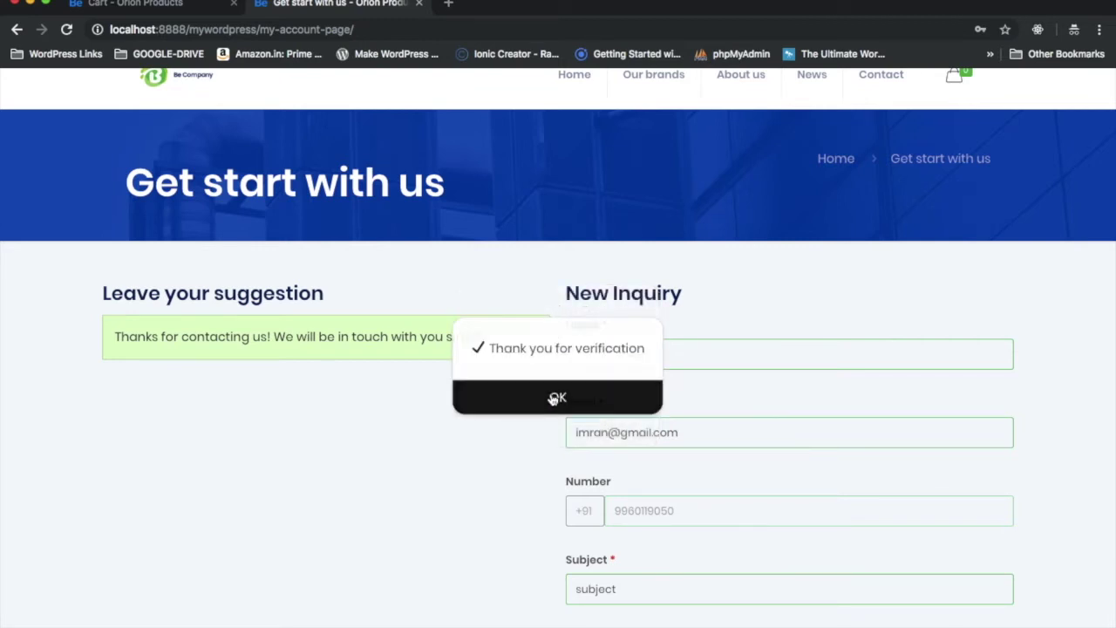
Type 'message' in the Message box and submit the New Inquiry form.
scroll(652, 427, "down", 5)
left_click(615, 376)
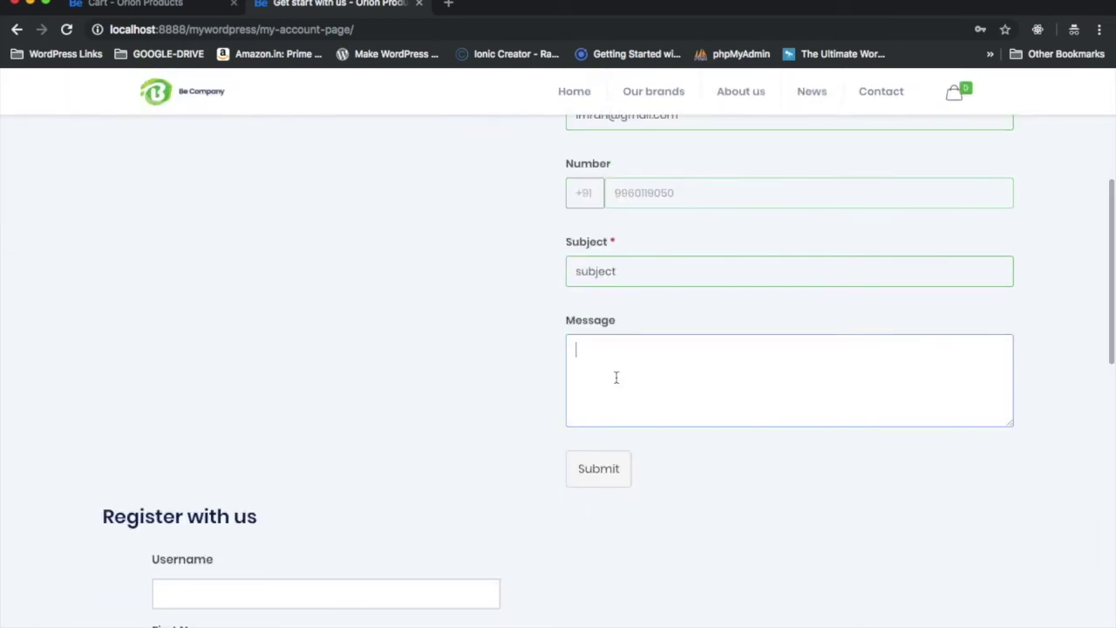
type("message")
left_click(598, 468)
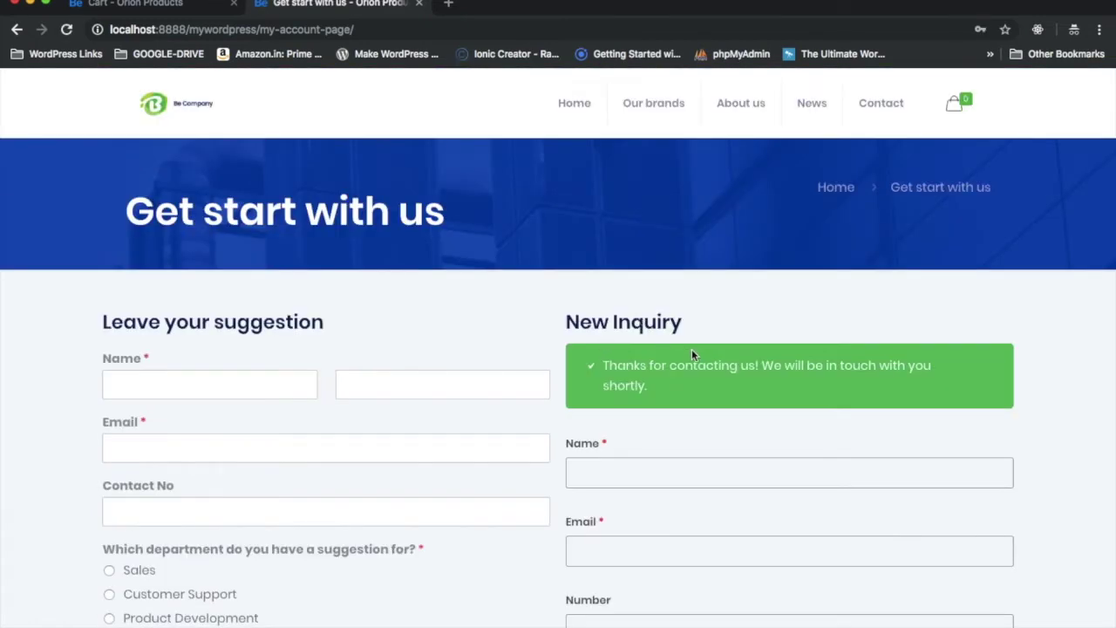
scroll(689, 375, "down", 1)
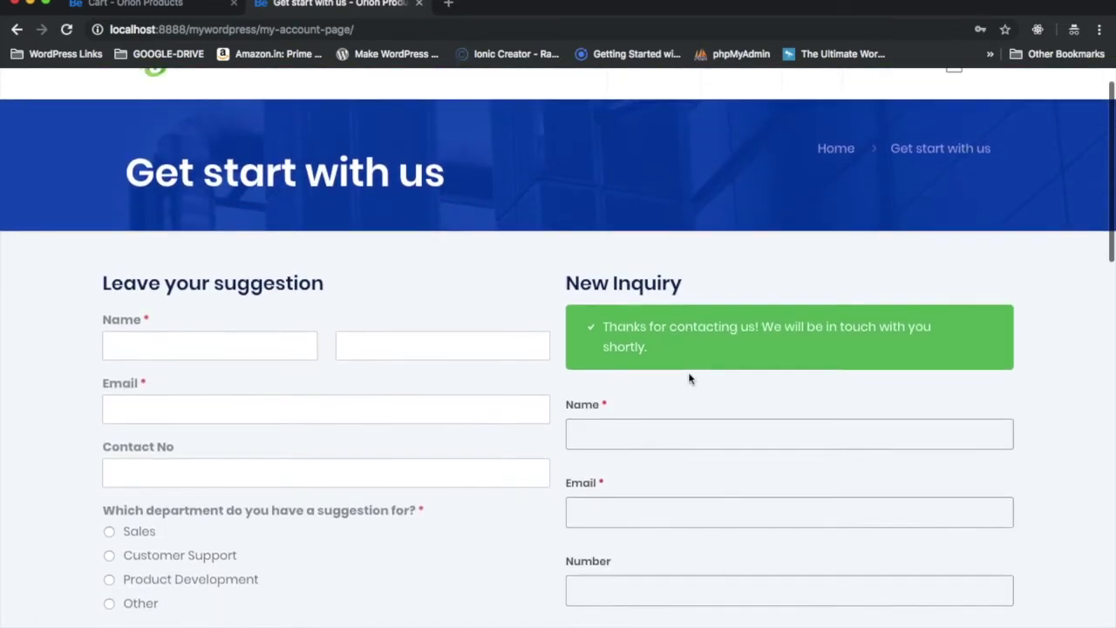
Confirm Register with us refuses submission without OTP, then reload the page with Cmd+R.
scroll(689, 378, "down", 10)
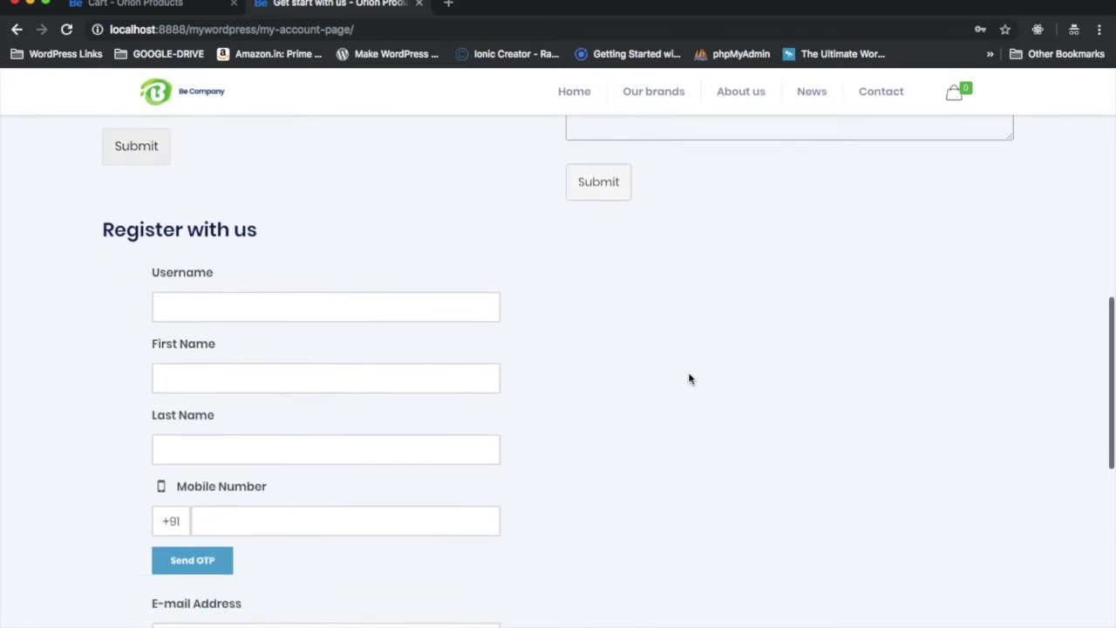
scroll(557, 381, "down", 1)
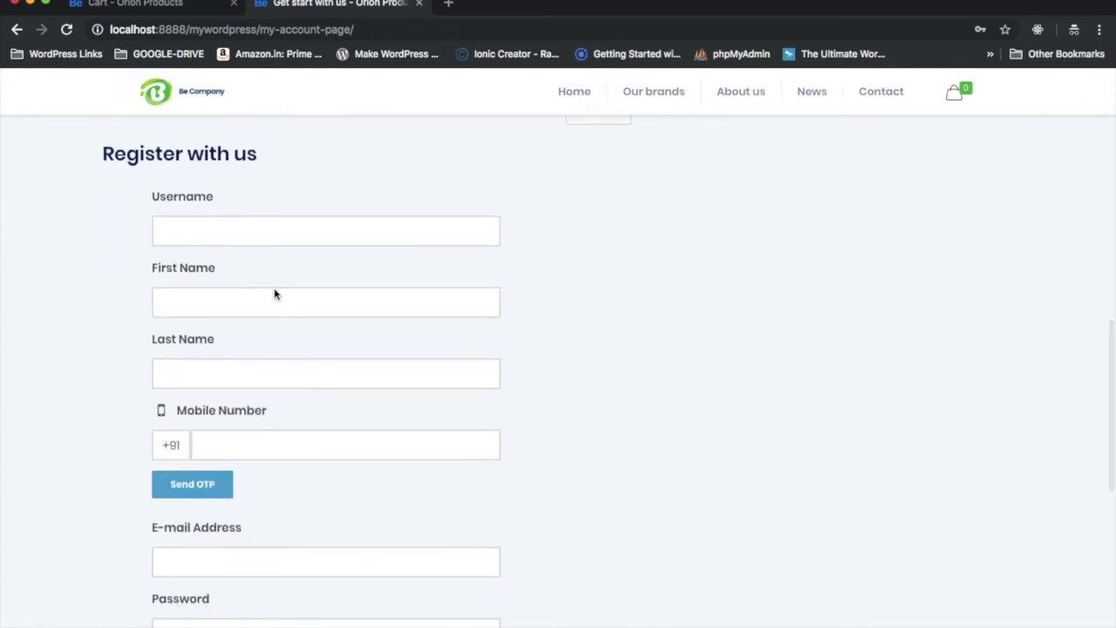
scroll(296, 358, "down", 1)
scroll(303, 371, "down", 3)
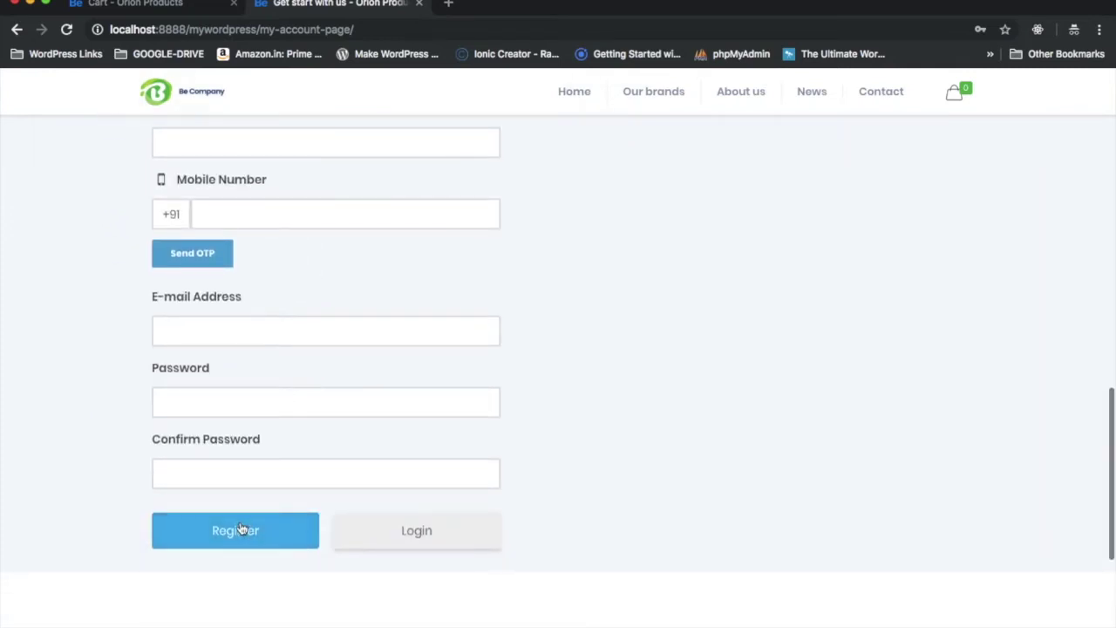
left_click(242, 528)
left_click(590, 403)
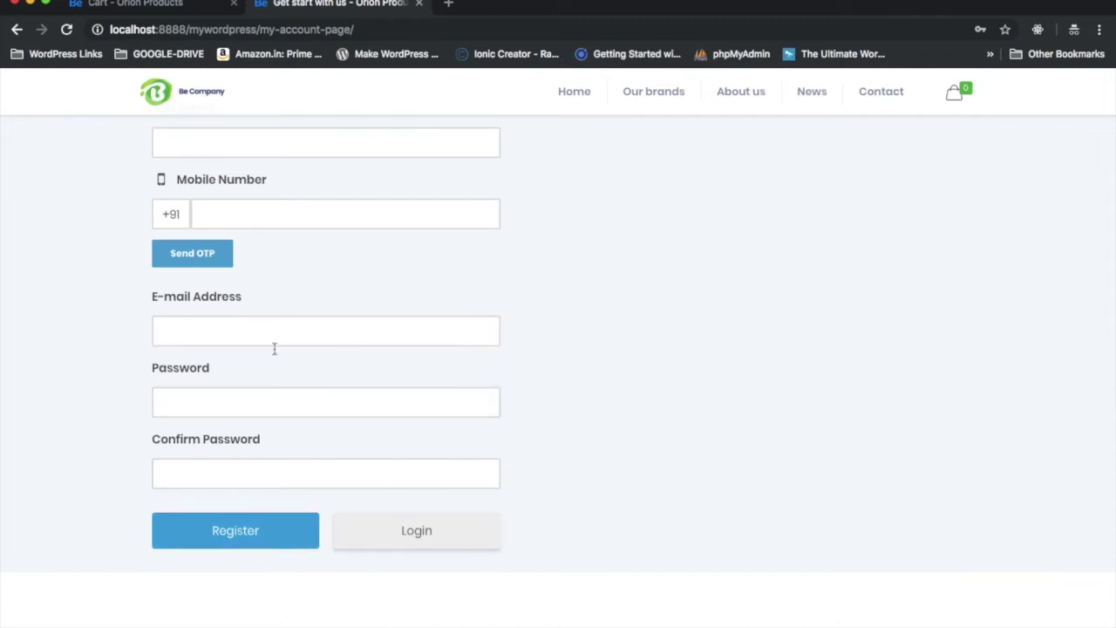
left_click(282, 222)
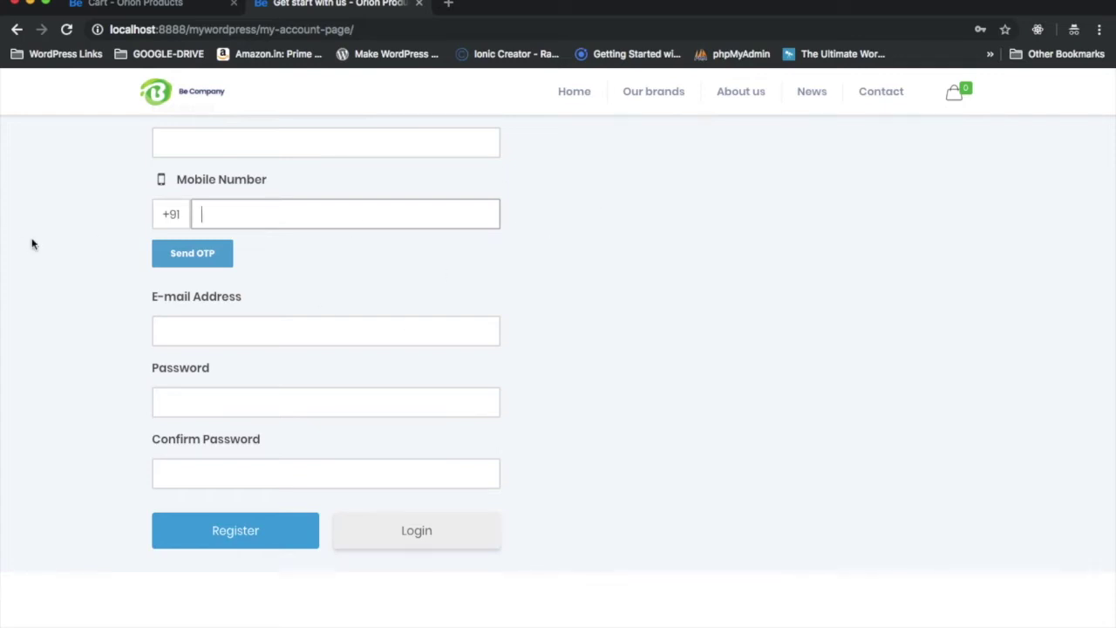
key("super+r")
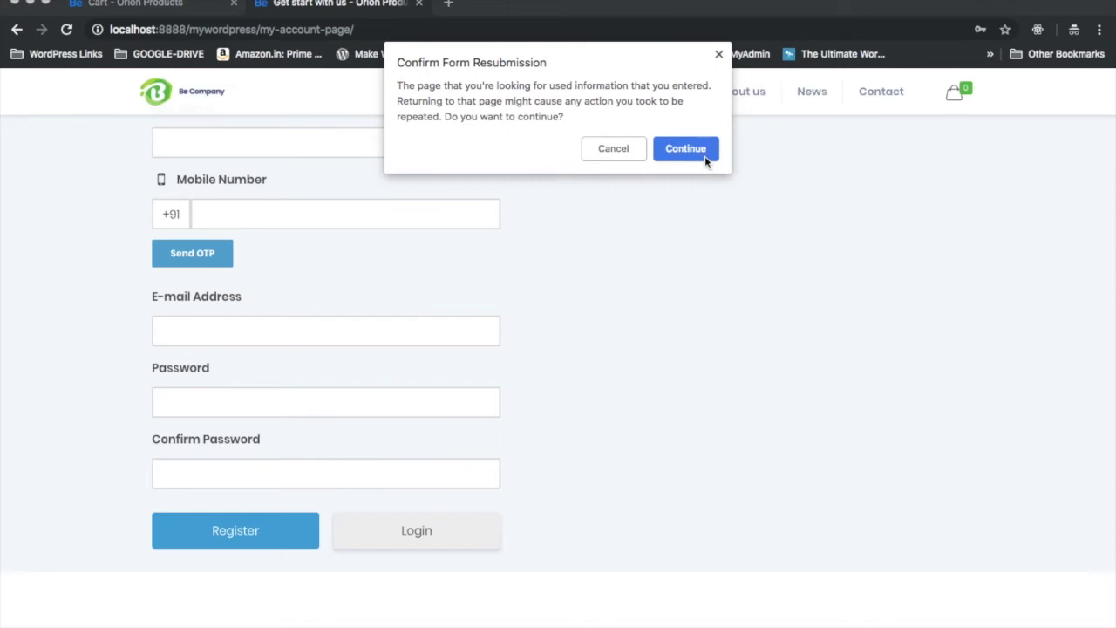
Continue past the resubmission prompt, maximise the other Chrome window and open the wp-admin Dashboard.
left_click(702, 157)
left_click_drag(3, 179, 866, 211)
left_click(503, 206)
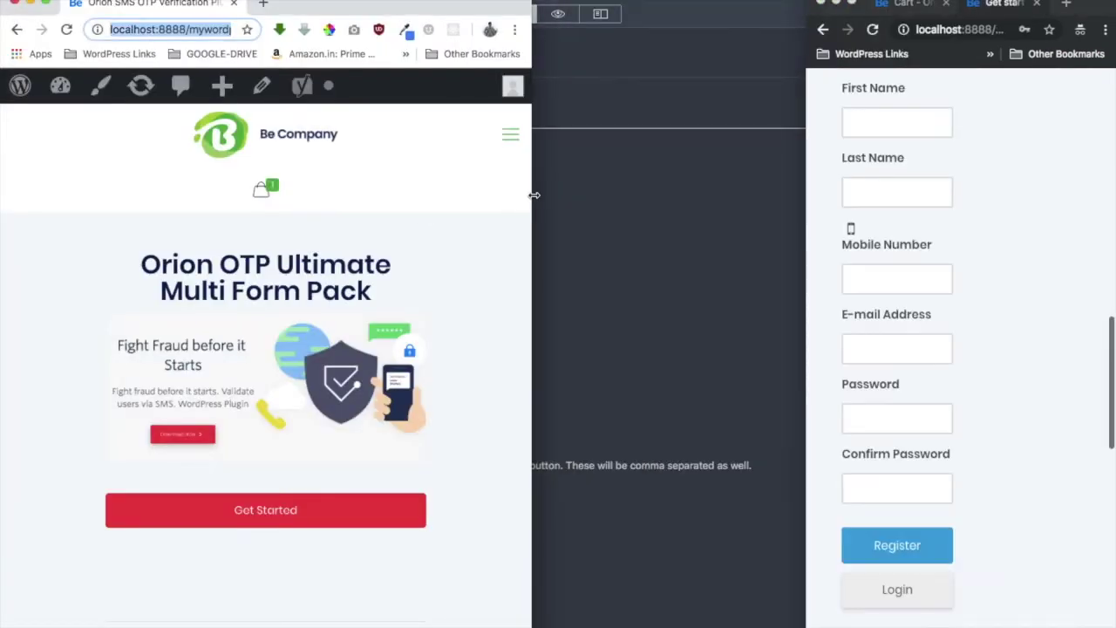
left_click_drag(530, 192, 567, 192)
double_click(349, 10)
left_click(89, 88)
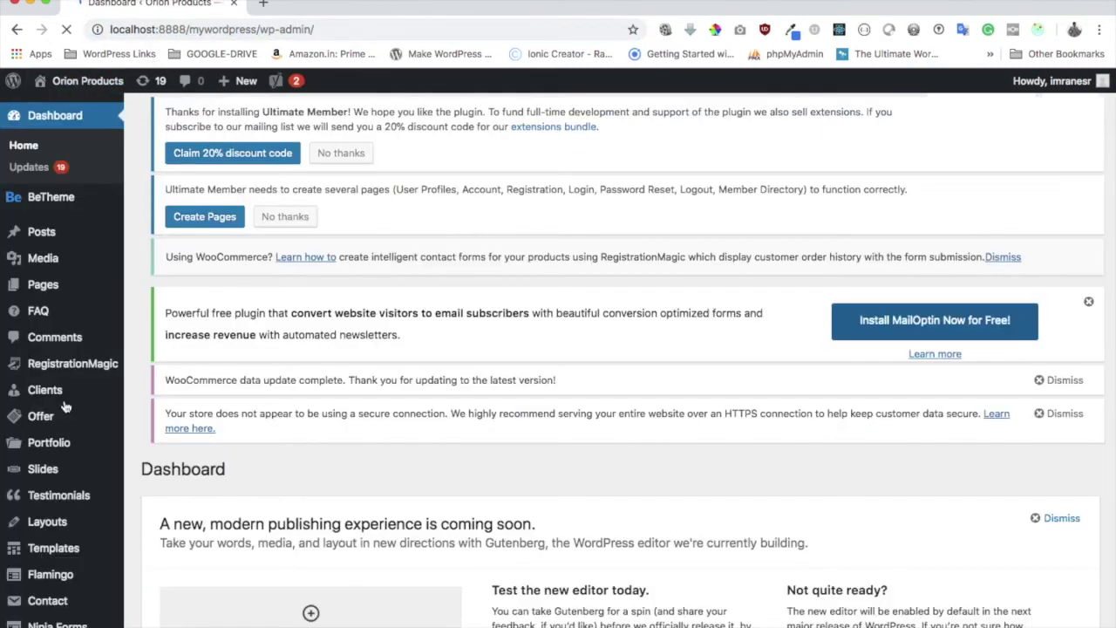
Open the Orion OTP plugin settings from the WordPress admin sidebar.
scroll(65, 406, "down", 5)
scroll(65, 406, "down", 1)
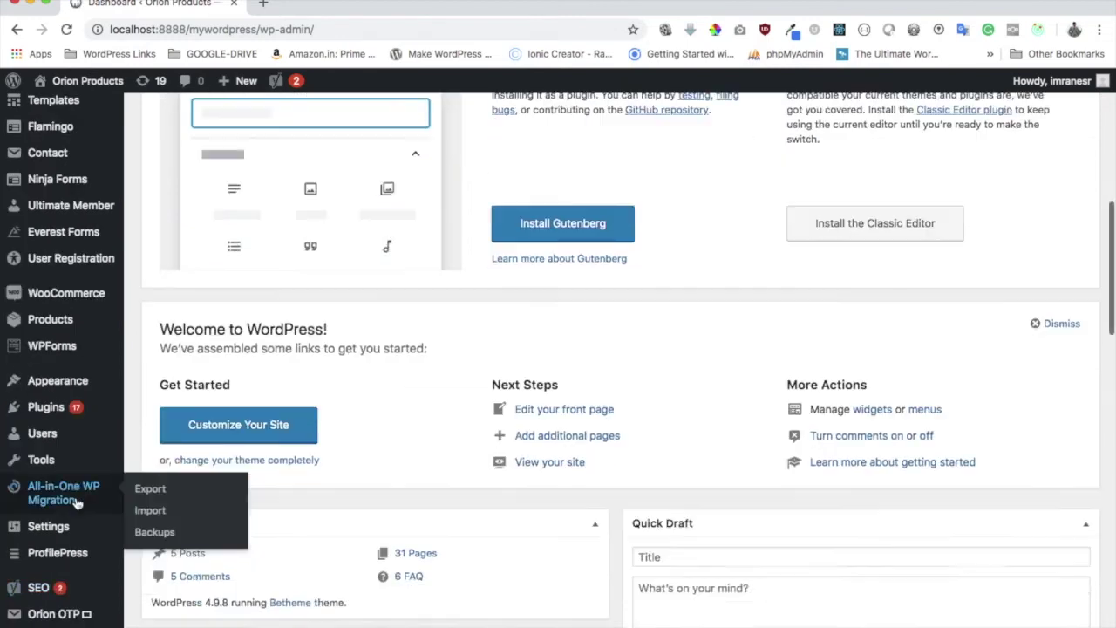
scroll(79, 567, "down", 3)
left_click(167, 581)
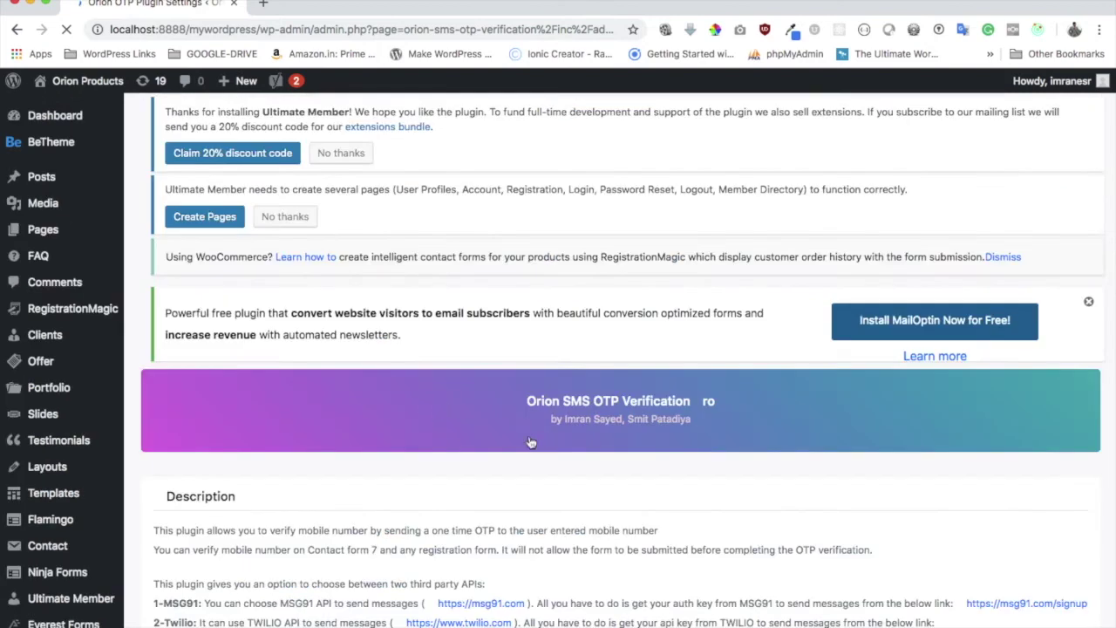
Keep MSG91 as the API type and scroll down to Form Settings.
scroll(545, 455, "down", 15)
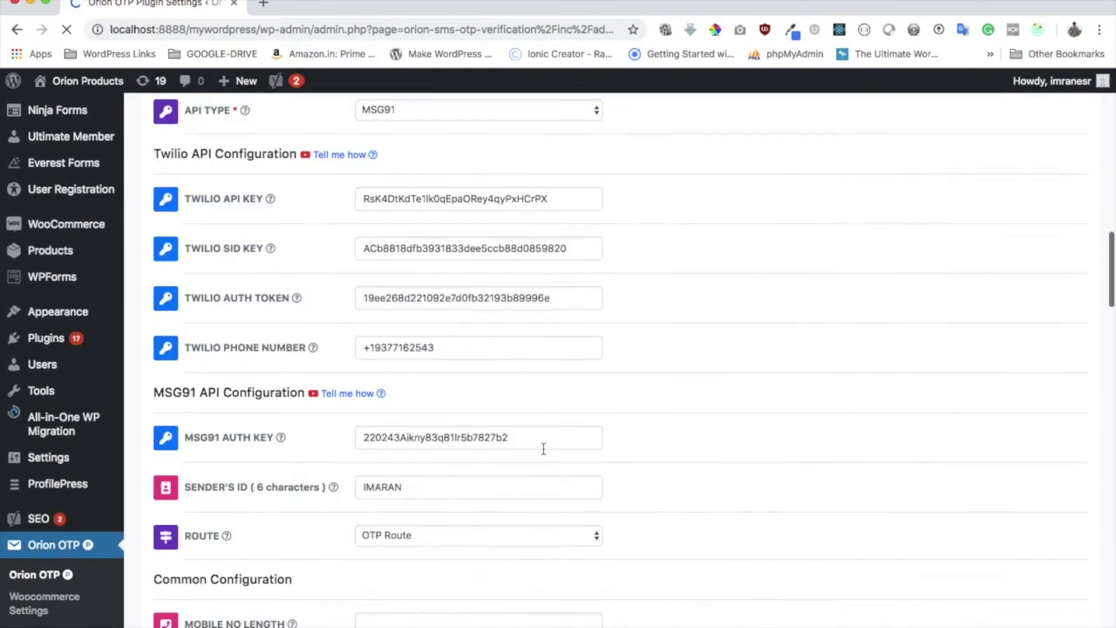
left_click(417, 191)
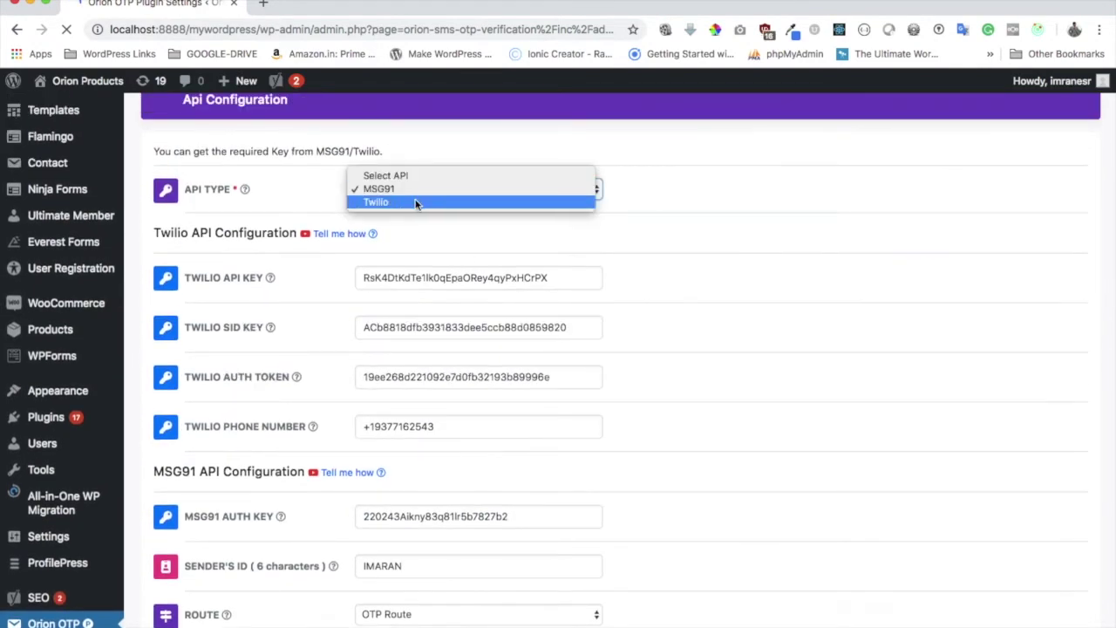
left_click(657, 257)
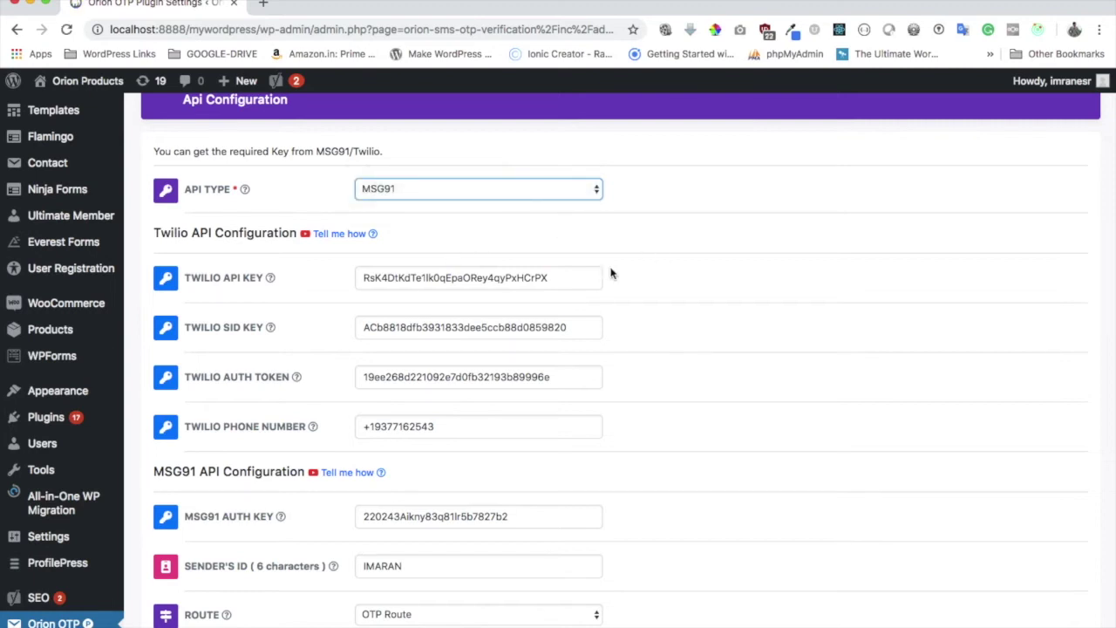
scroll(523, 261, "down", 2)
scroll(506, 290, "down", 5)
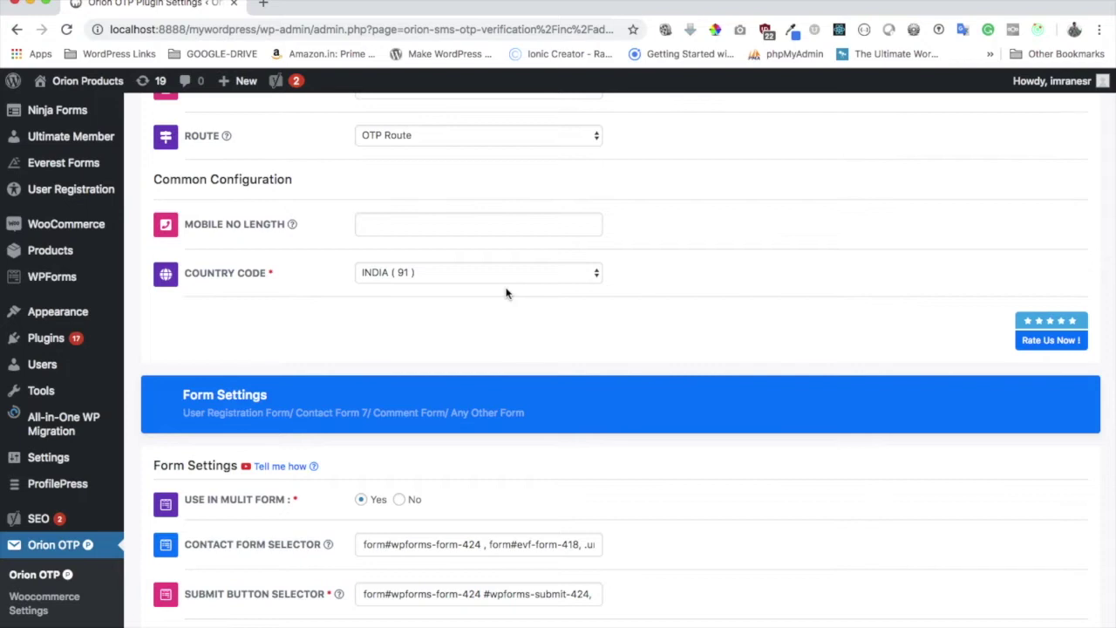
scroll(505, 293, "down", 4)
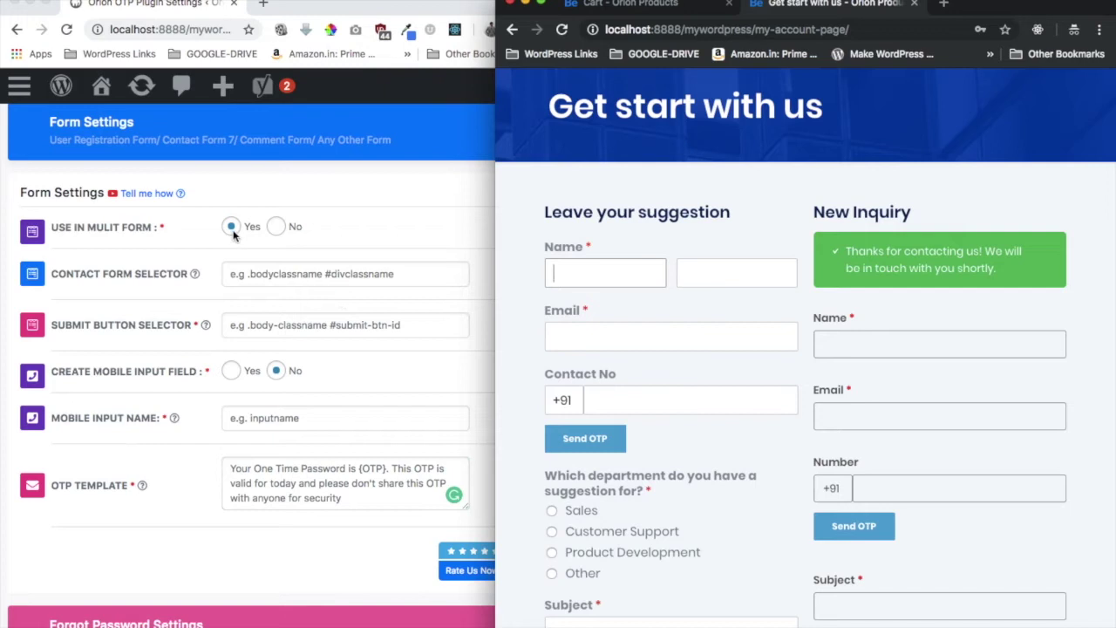
Return the admin settings page to normal view and bring Quiver's Multiform note forward.
left_click(399, 243)
scroll(308, 262, "up", 3)
scroll(200, 292, "down", 3)
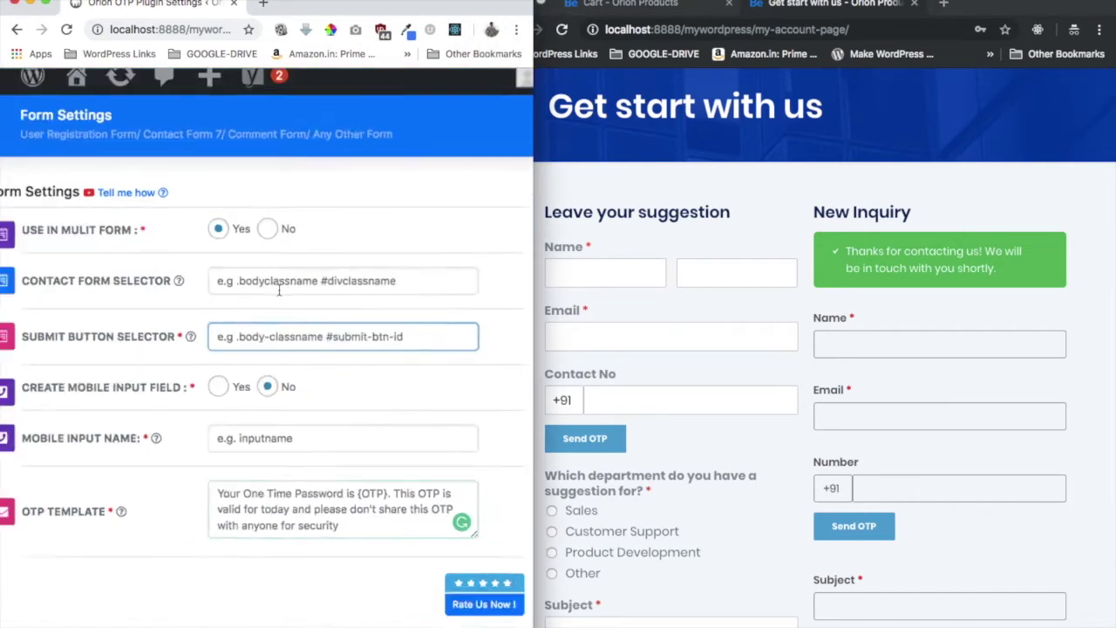
mouse_move(436, 619)
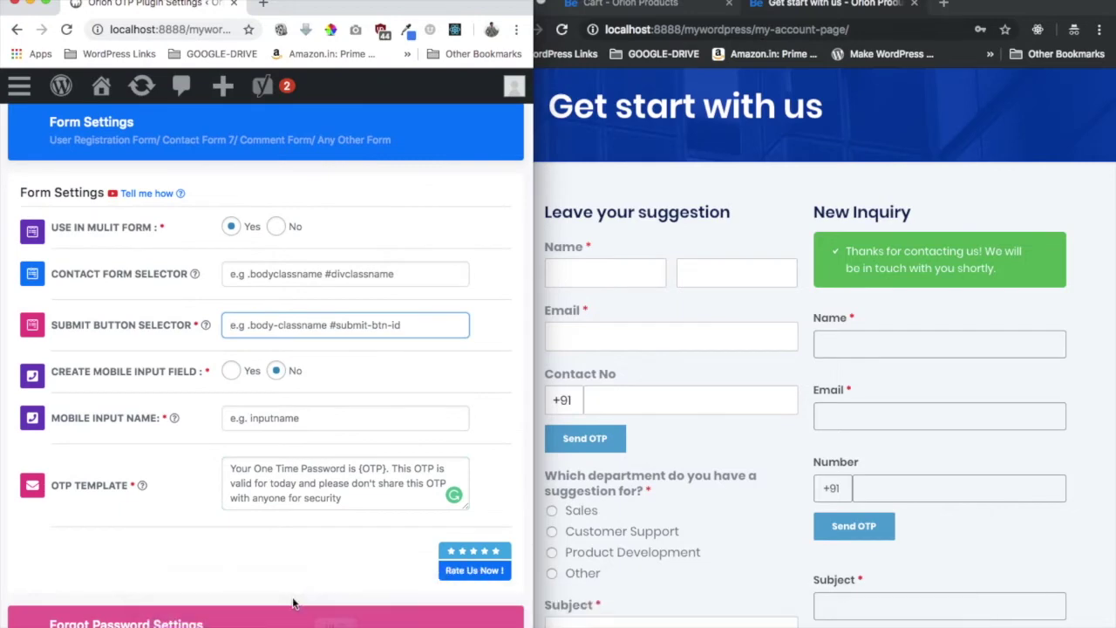
left_click(282, 617)
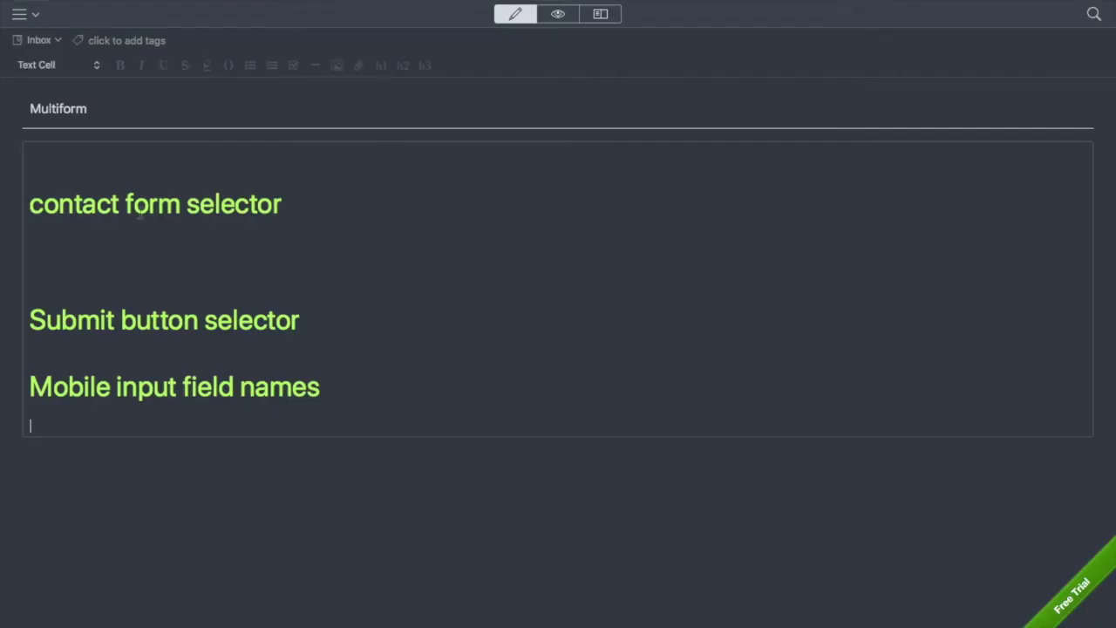
Capitalise the first heading to 'Contact form selector' in the Multiform note.
left_click(182, 248)
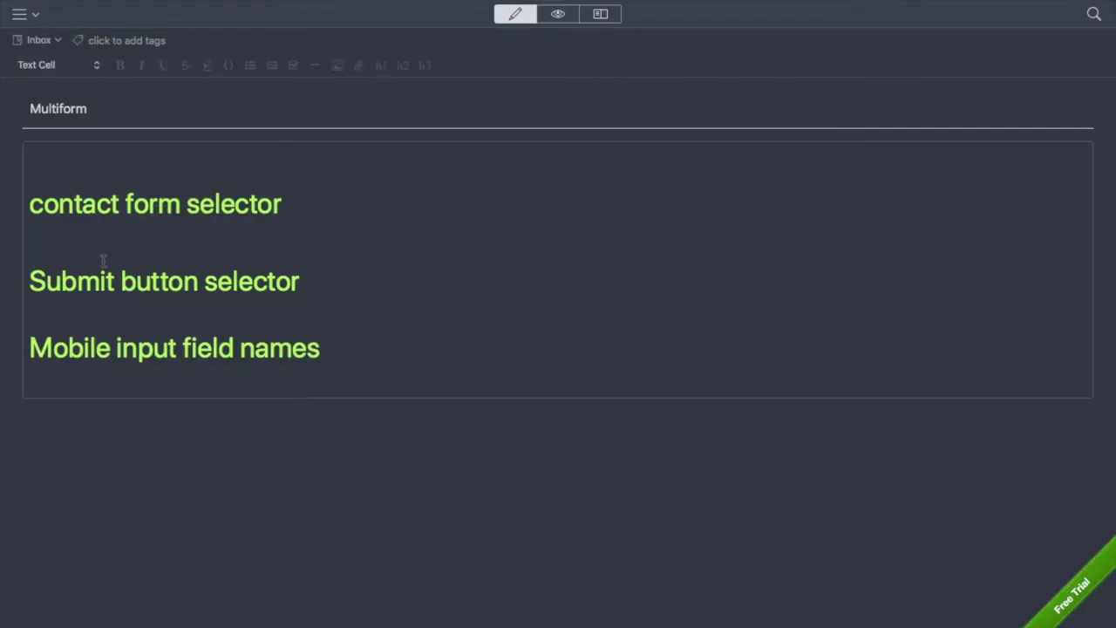
key("BackSpace")
type("C")
key("super+Tab")
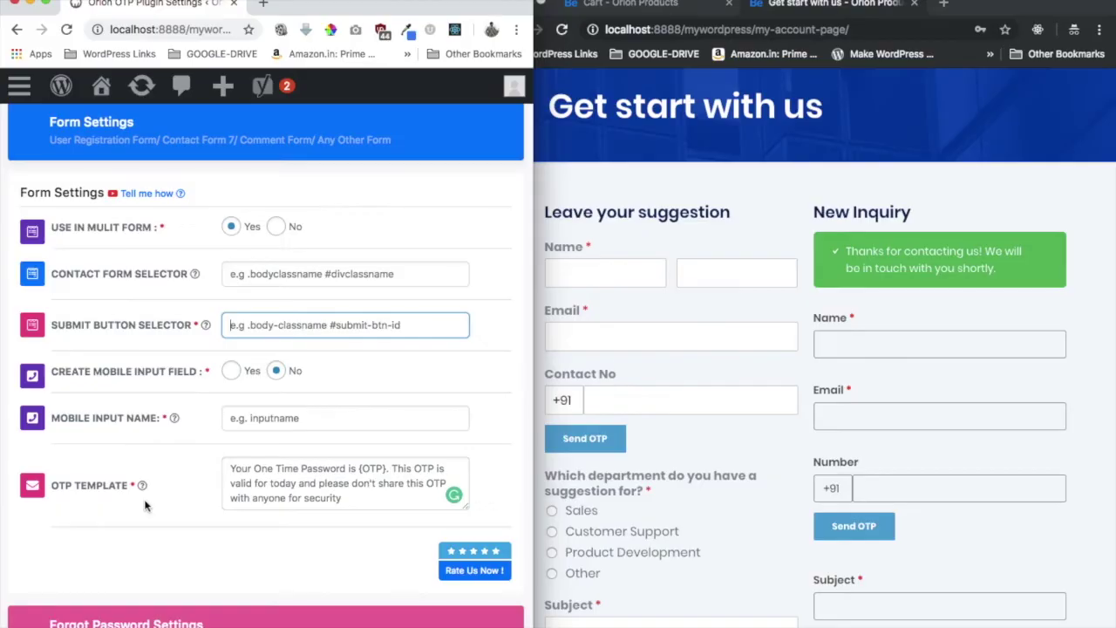
key("super+Tab")
Add a new heading line 'OTP template' below 'Mobile input field names'.
key("Return")
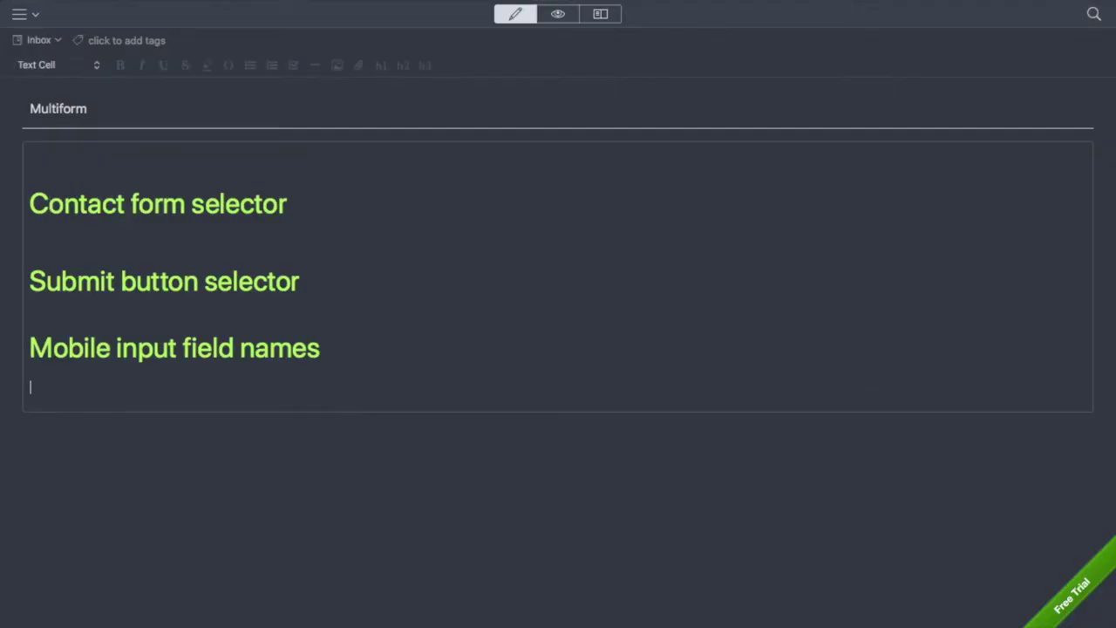
key("Up")
key("shift+End")
key("ctrl+c")
key("Down")
key("ctrl+v")
key("shift+Home")
type("OTP")
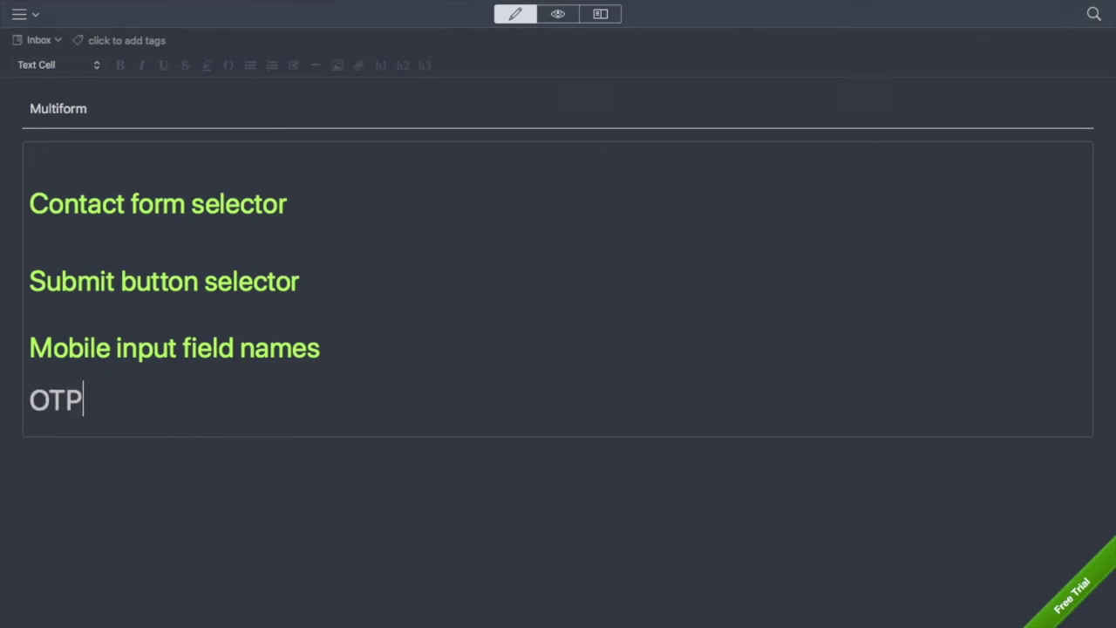
type(" template")
Colour the 'OTP template' line green to match the other headings, then return to Chrome.
key("shift+Home")
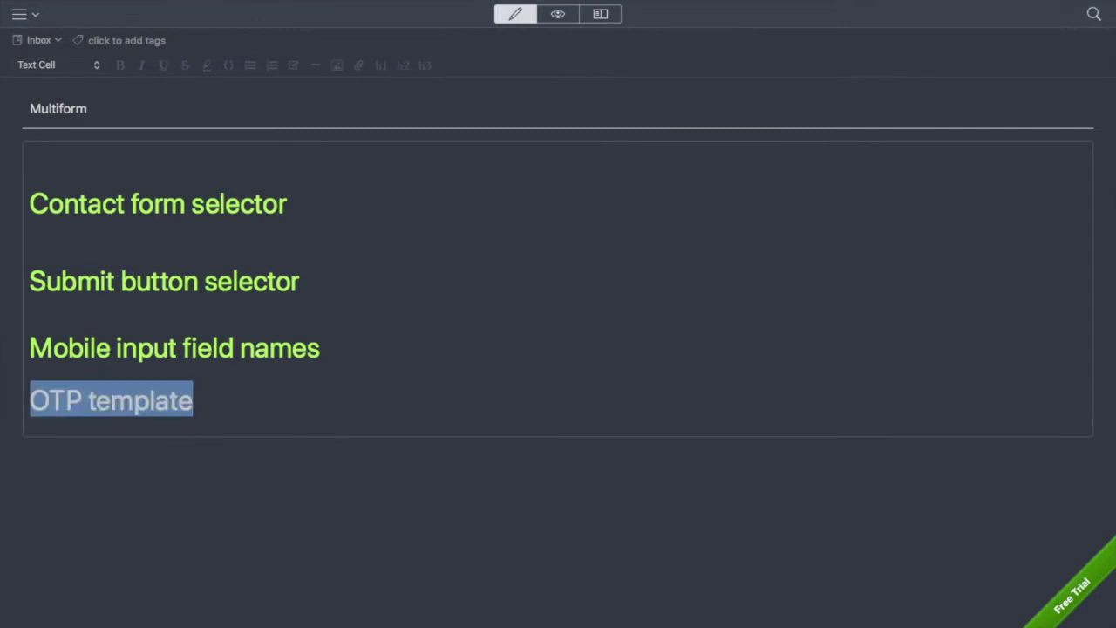
key("super+shift+c")
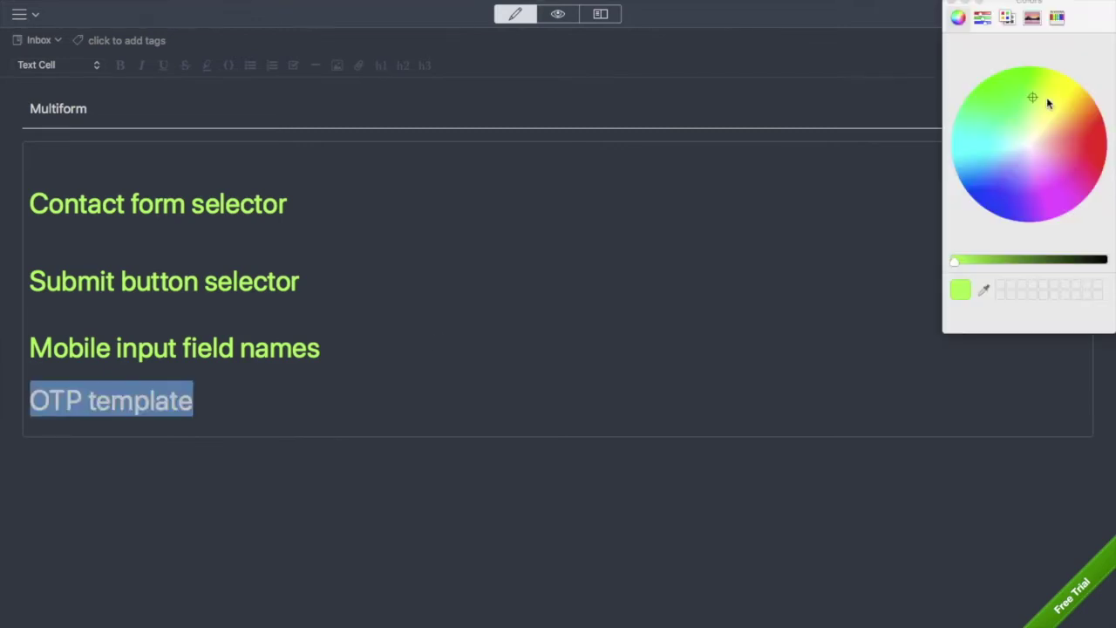
left_click(1032, 98)
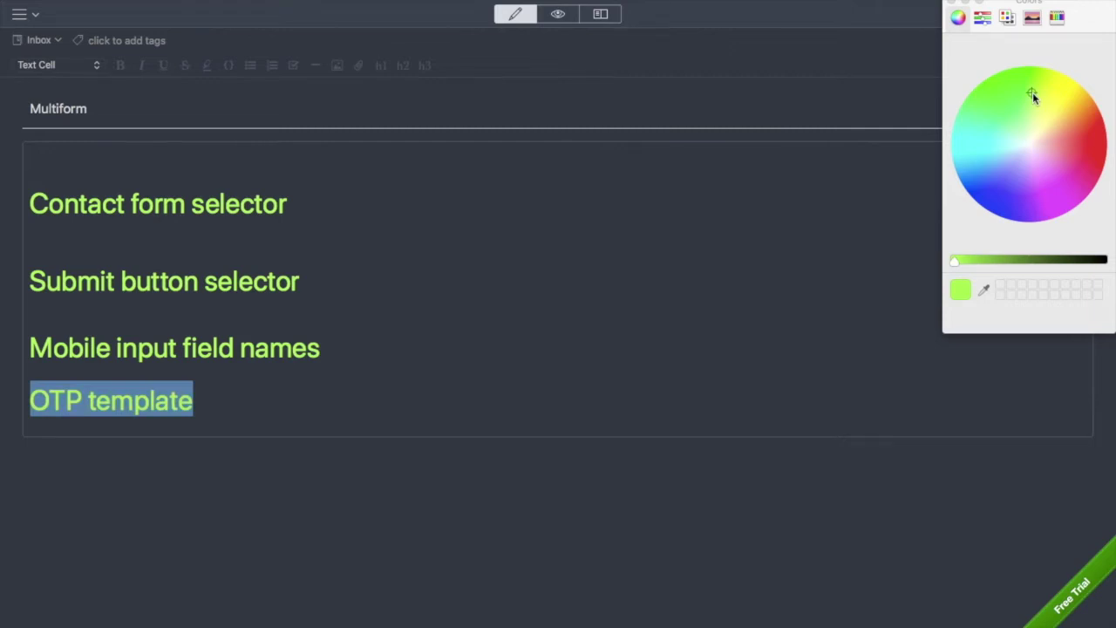
left_click(952, 5)
left_click(149, 241)
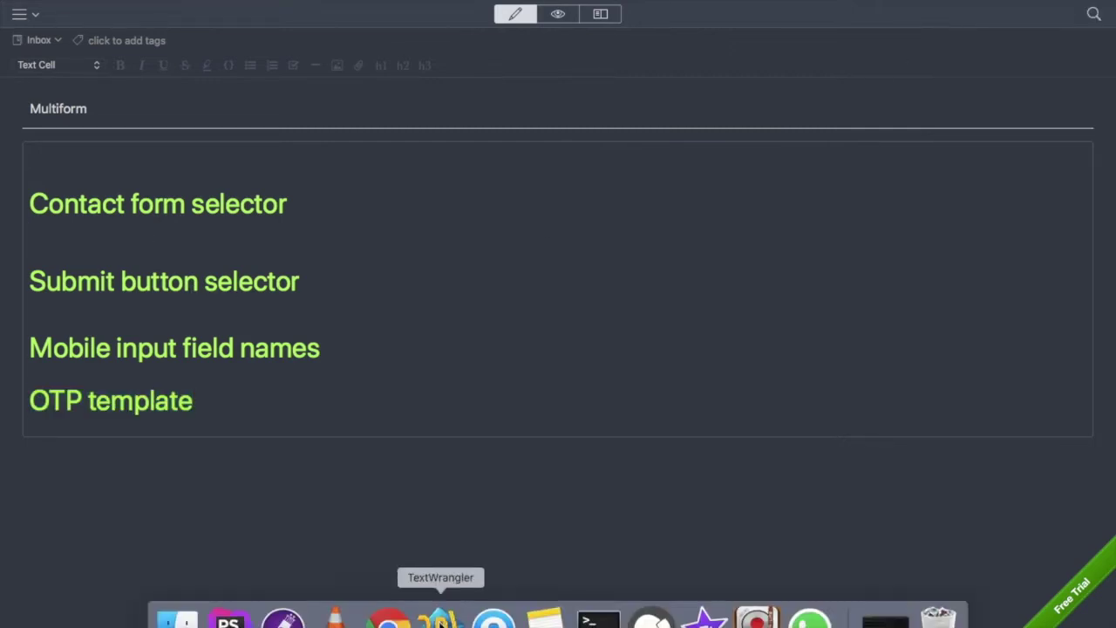
left_click(390, 621)
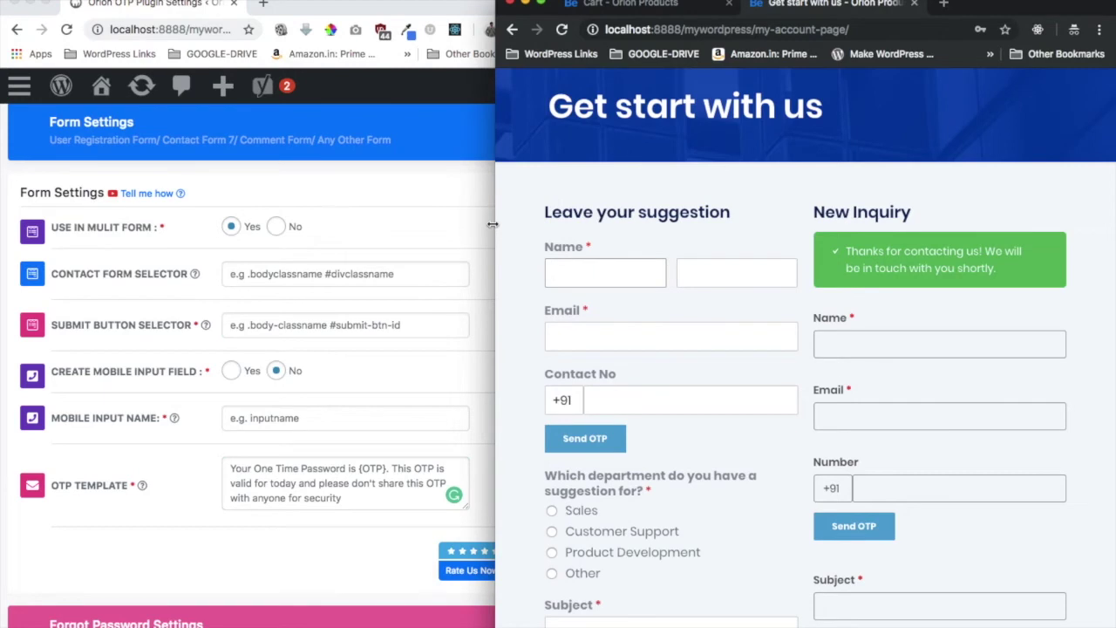
Copy the suggestion form's id wpforms-form-424 from DevTools and begin 'form#' in Quiver.
left_click_drag(494, 221, 49, 249)
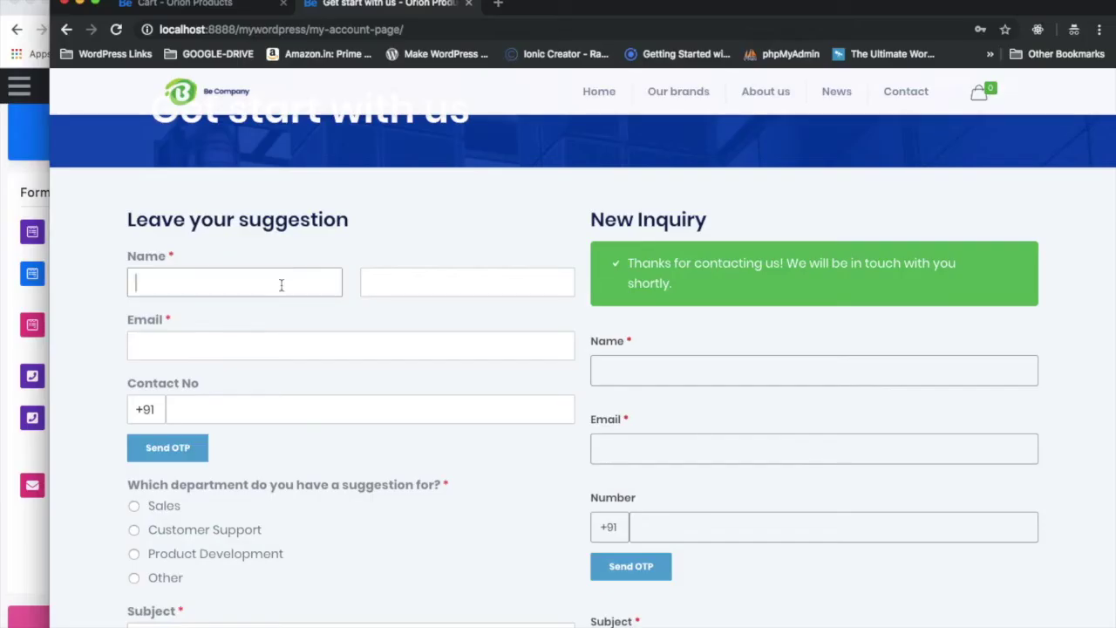
right_click(206, 288)
left_click(264, 475)
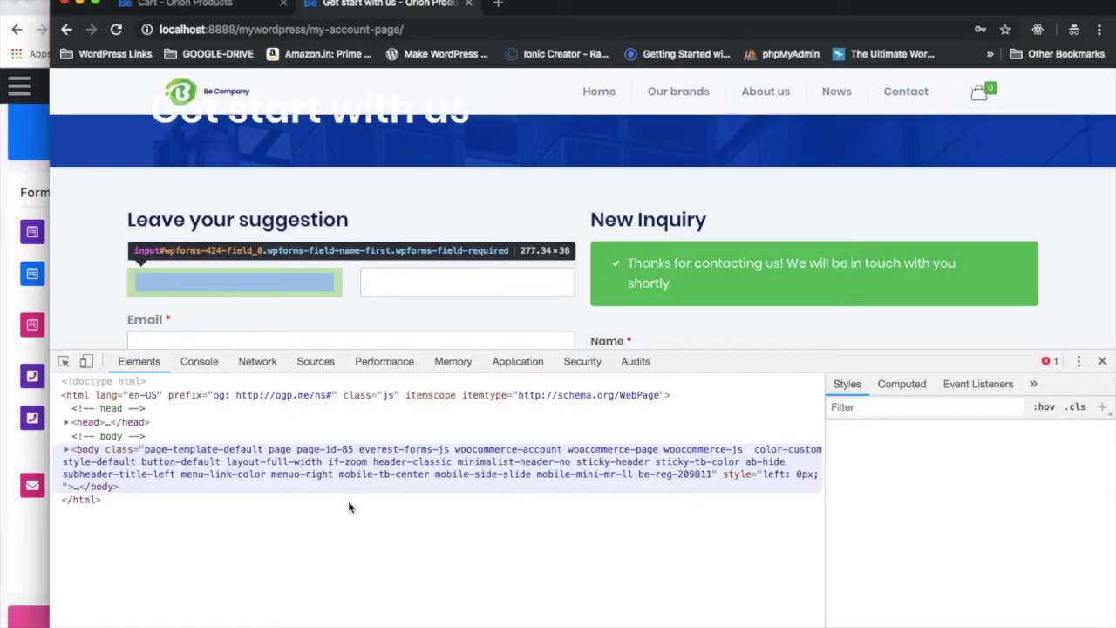
scroll(268, 523, "up", 3)
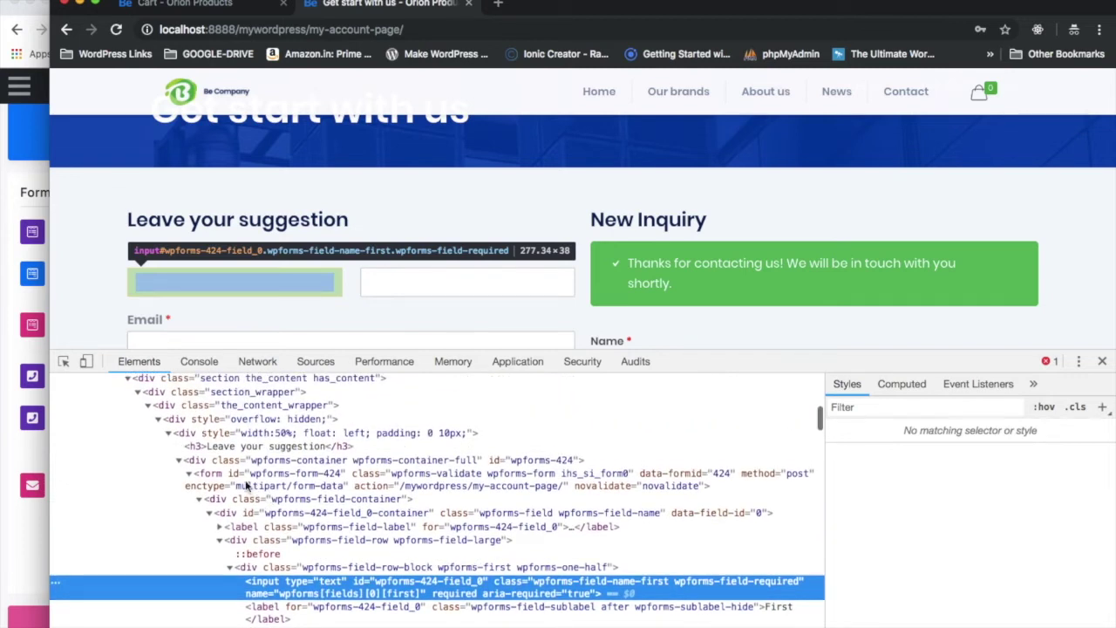
left_click(239, 475)
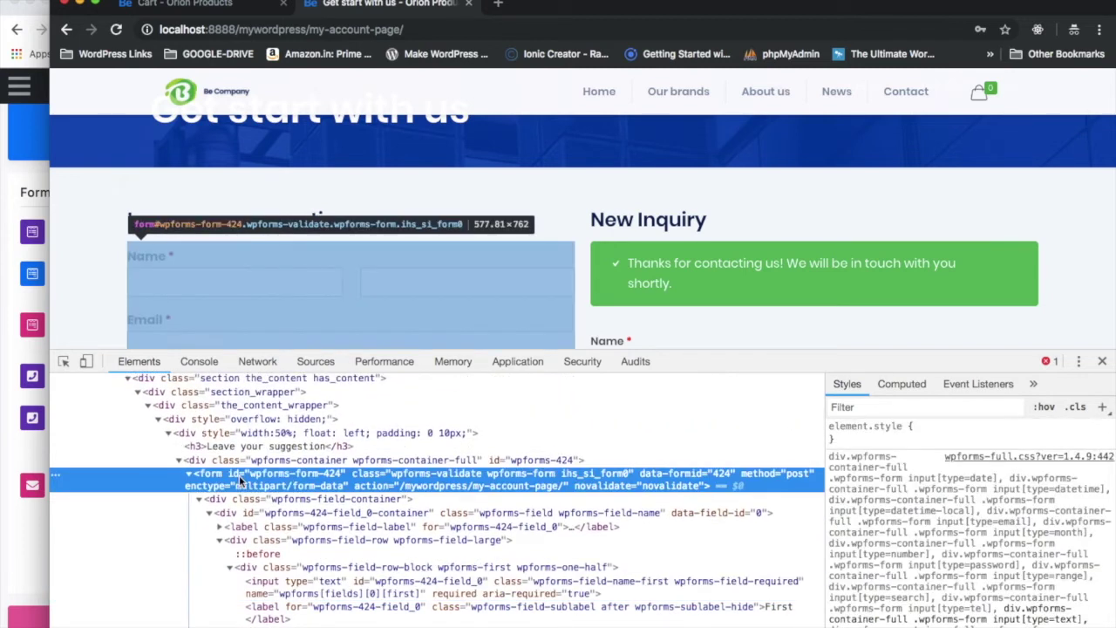
double_click(287, 474)
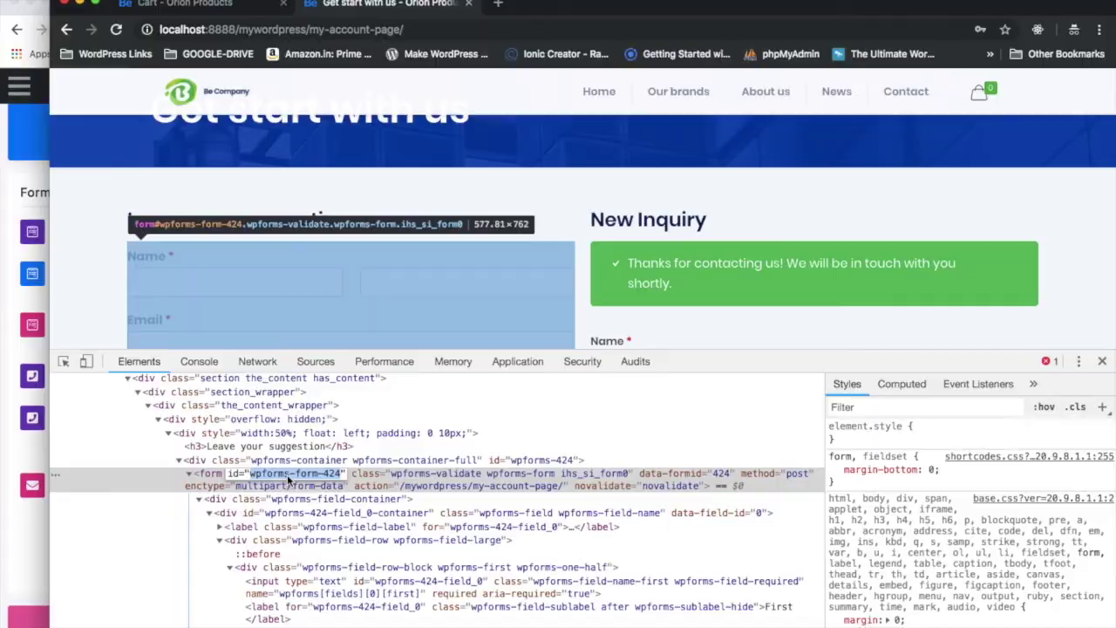
key("super+Tab")
type("form")
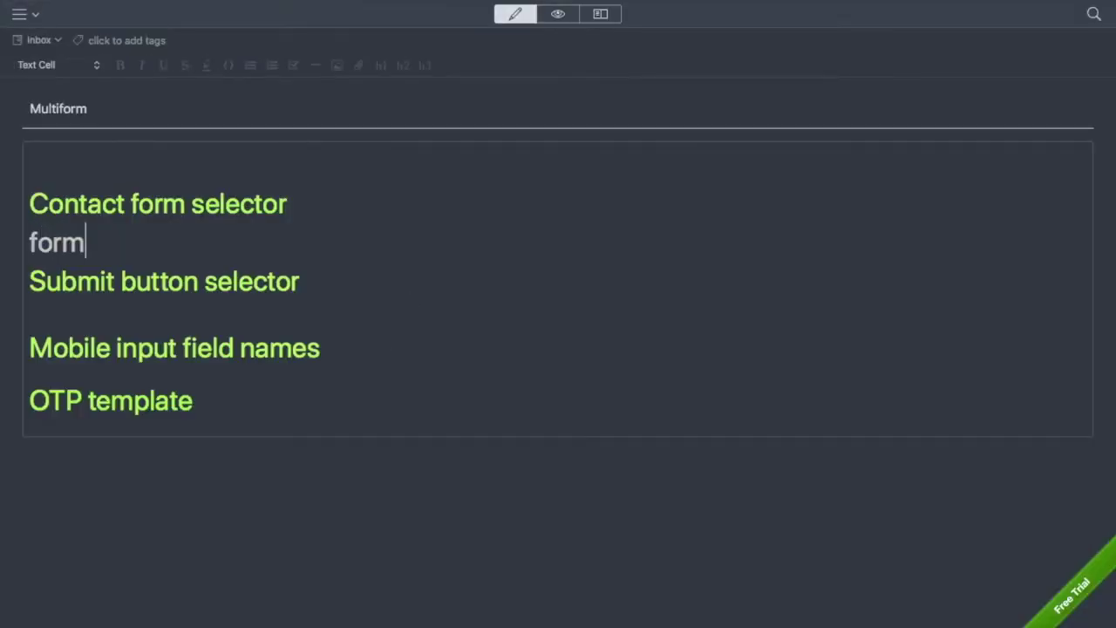
type("#")
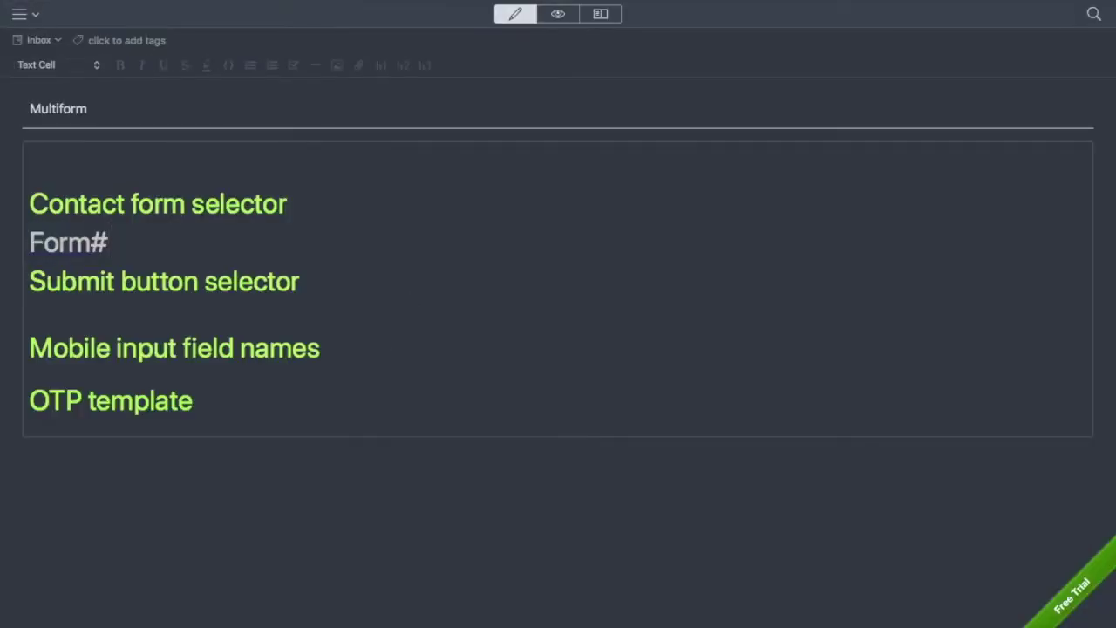
Complete the selector line as 'form#wpforms-form-424' under Contact form selector.
key("super+v")
key("Delete")
type("f")
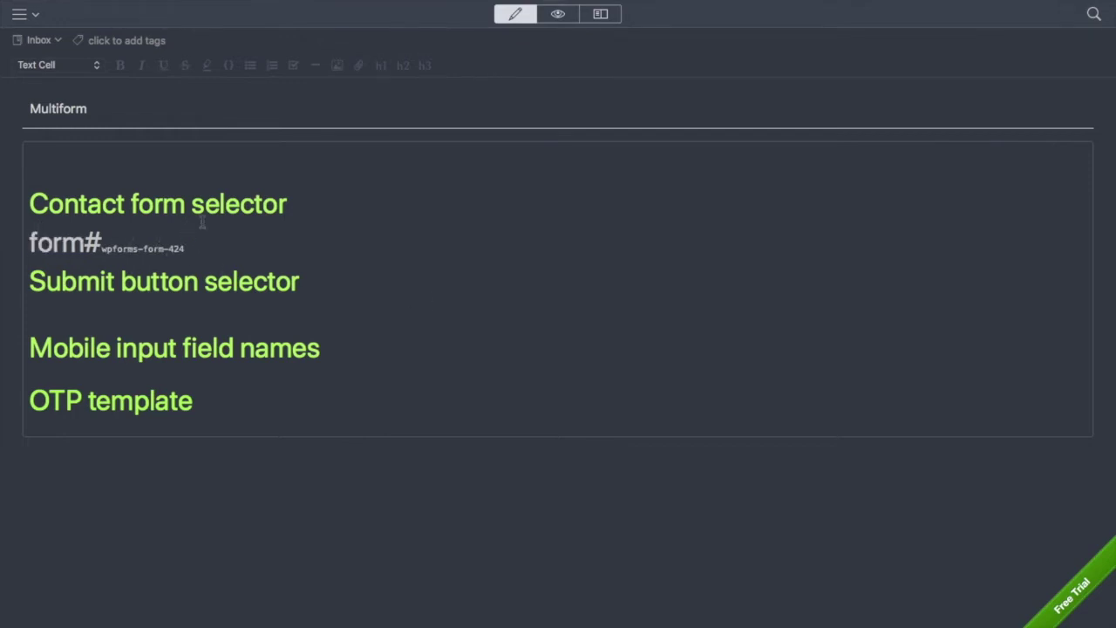
Set the selector line to font size 18, add an empty line below, and return to DevTools.
key("super+shift+Left")
key("super+t")
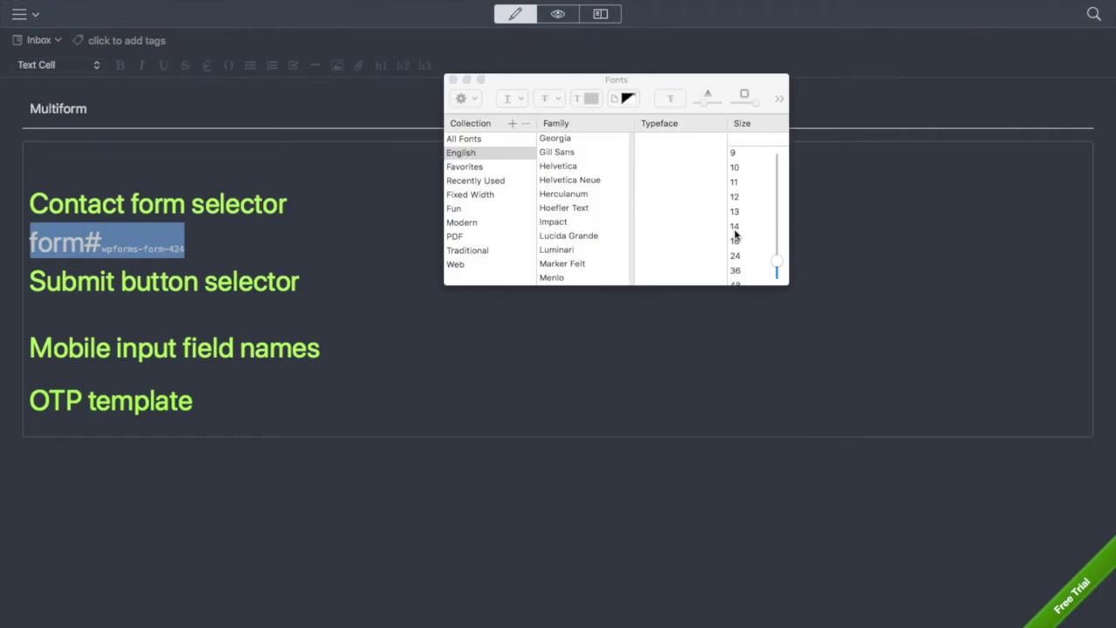
left_click(741, 241)
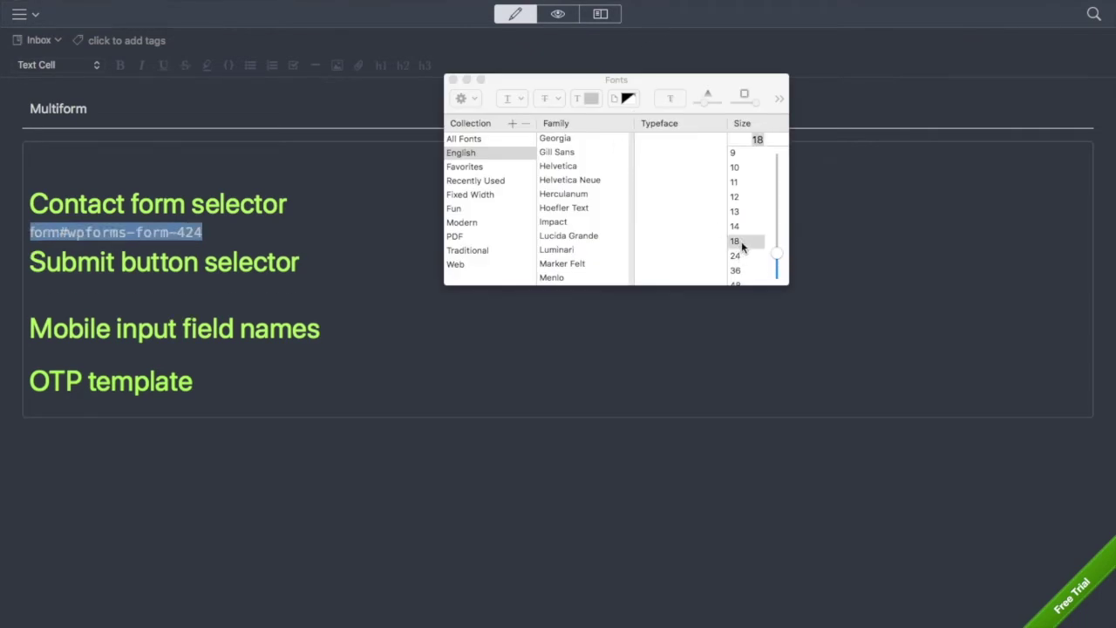
left_click(453, 81)
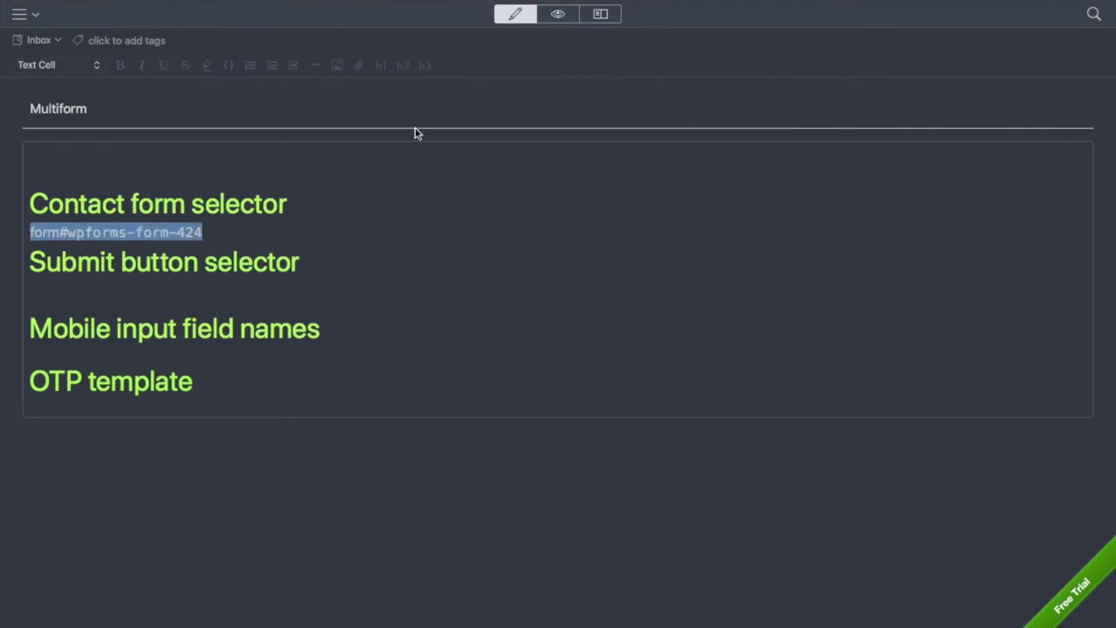
left_click(31, 232)
left_click(241, 232)
key("Return")
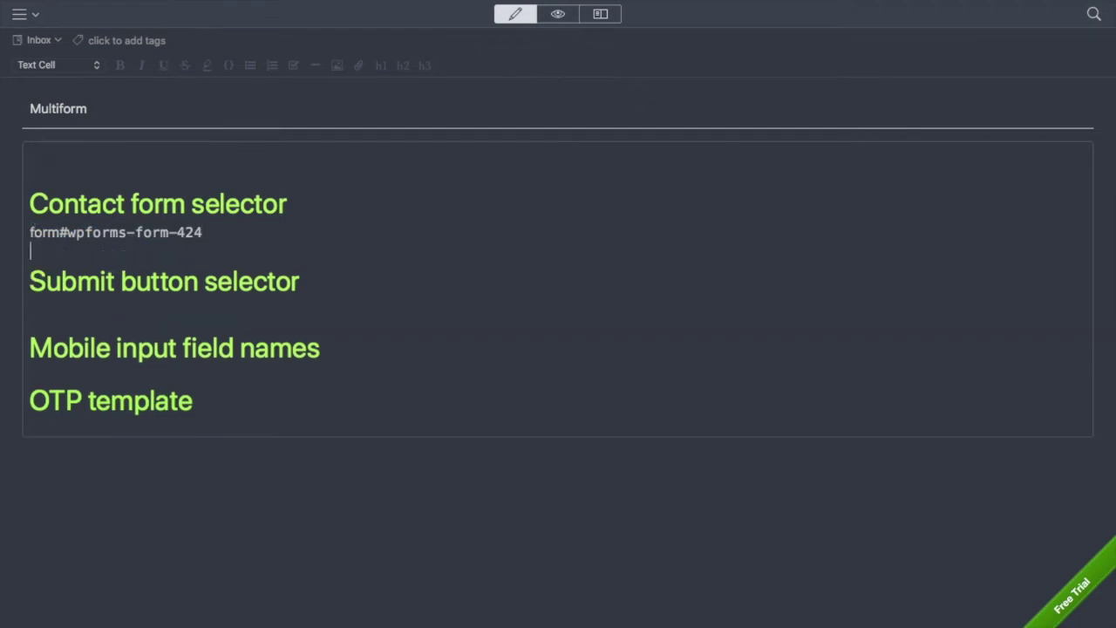
key("super+Tab")
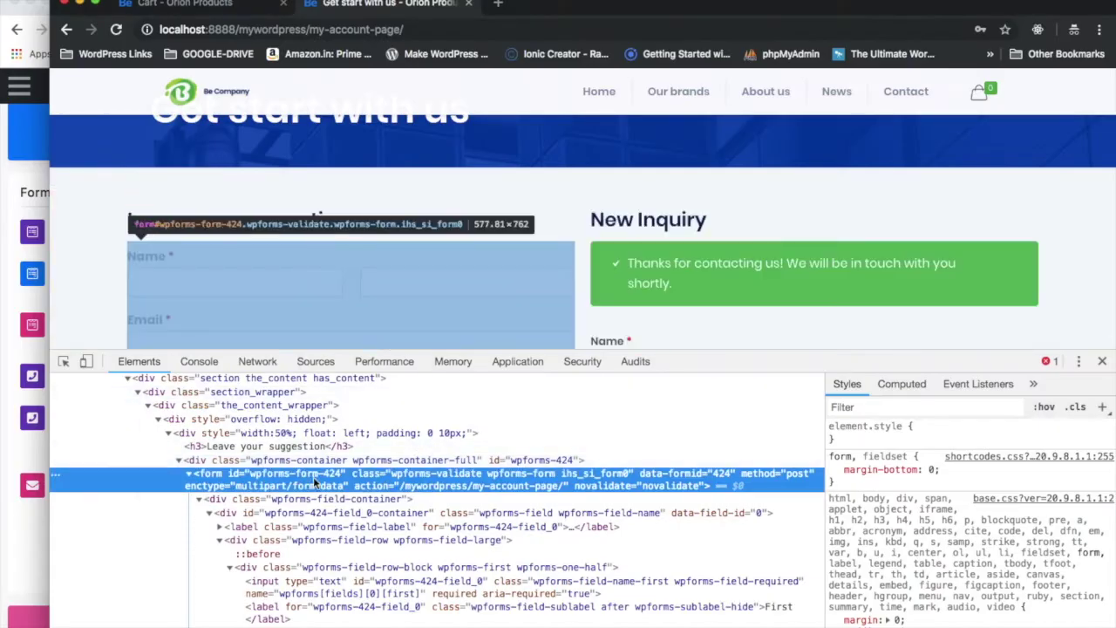
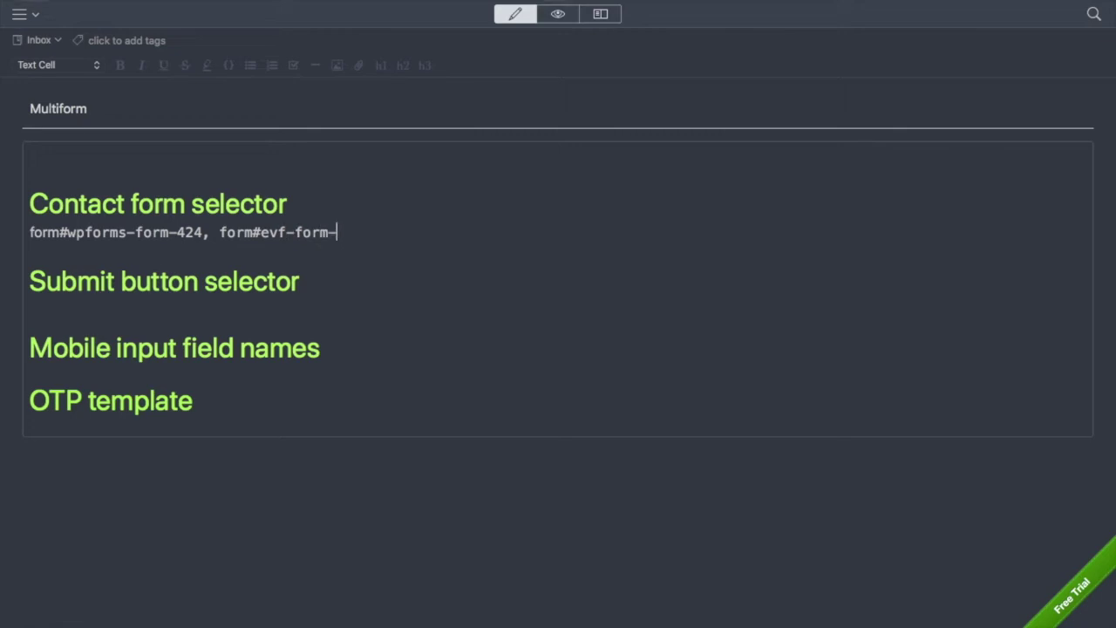
Finish the form#evf-form-418 entry, then inspect the registration form's First Name field in Chrome.
key("BackSpace")
type("418,")
key("super+Tab")
scroll(818, 160, "down", 10)
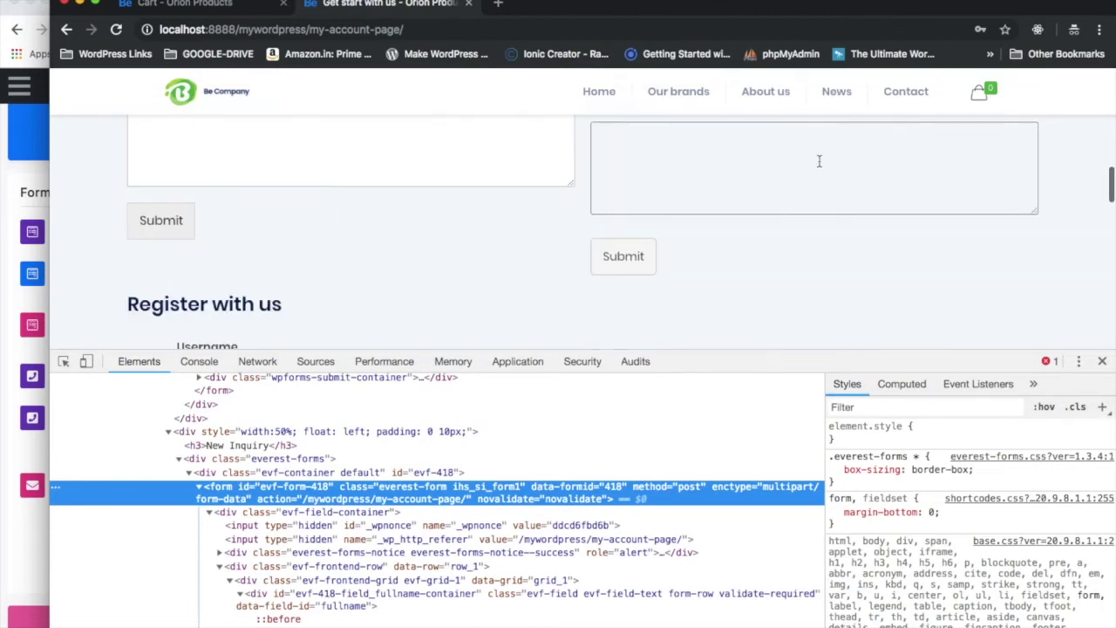
left_click(273, 197)
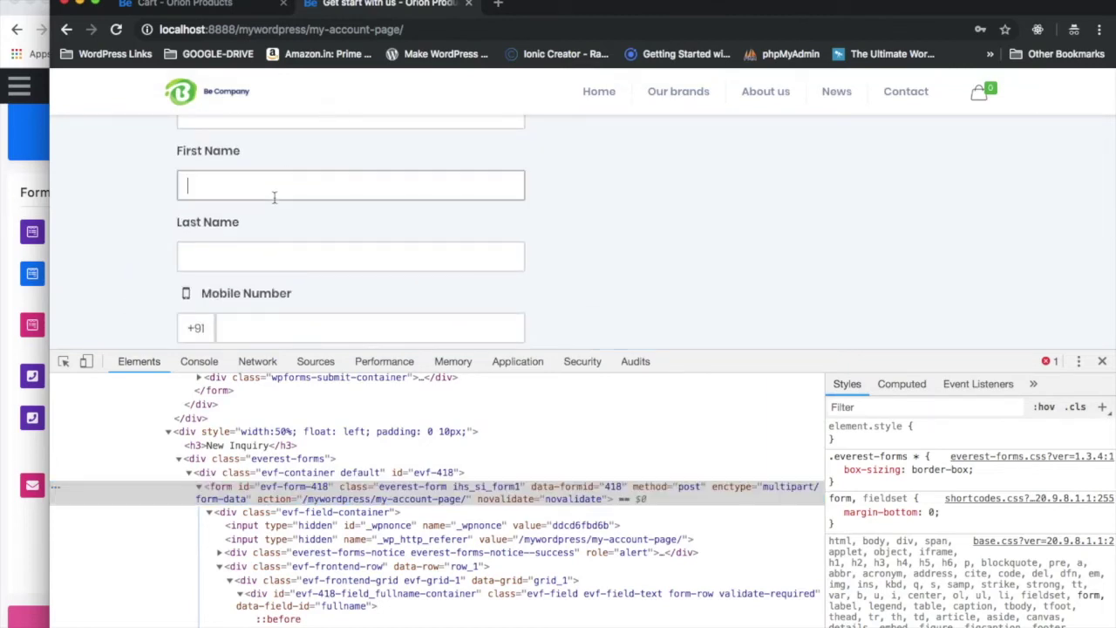
right_click(285, 192)
left_click(323, 396)
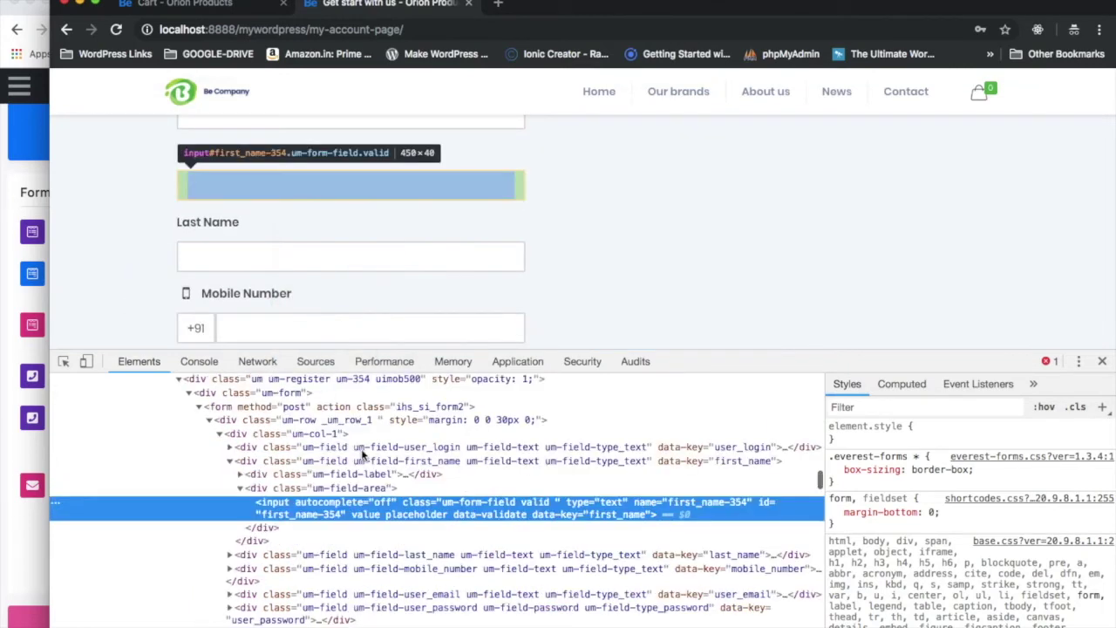
Copy the wrapper classes 'um-register um-354' and paste them after form#evf-form-418.
scroll(369, 463, "up", 1)
left_click(321, 434)
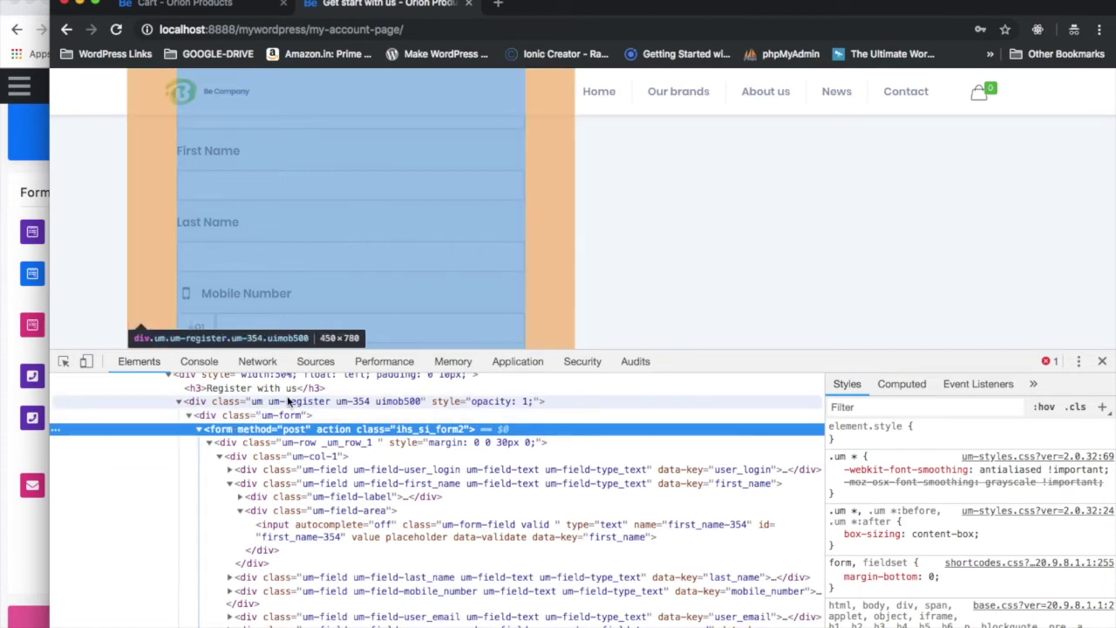
left_click(316, 402)
left_click(273, 402)
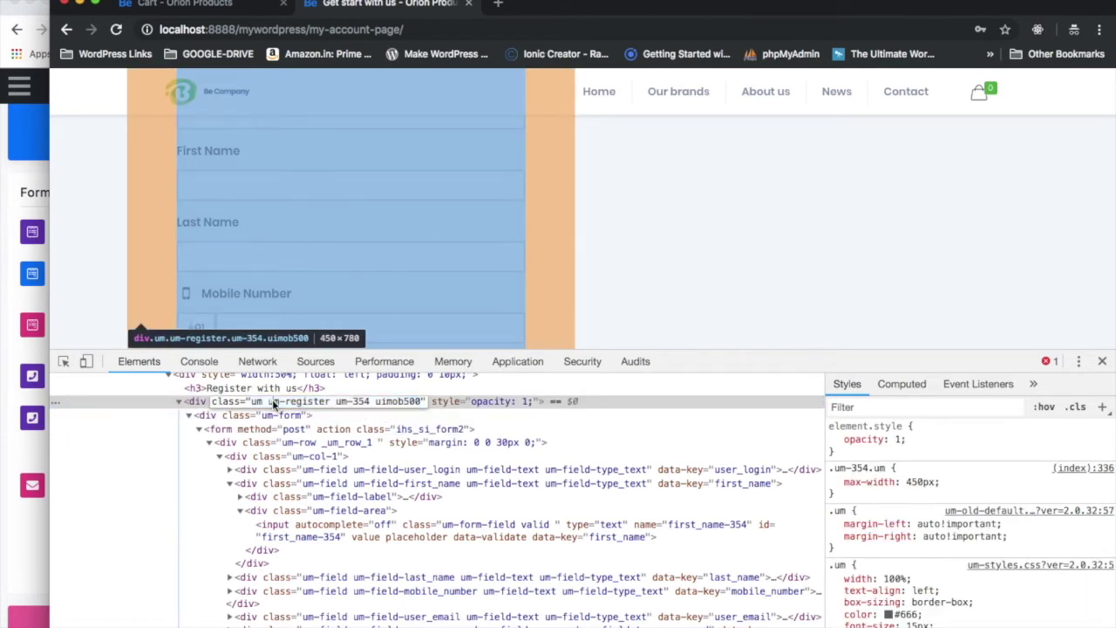
left_click_drag(279, 402, 345, 402)
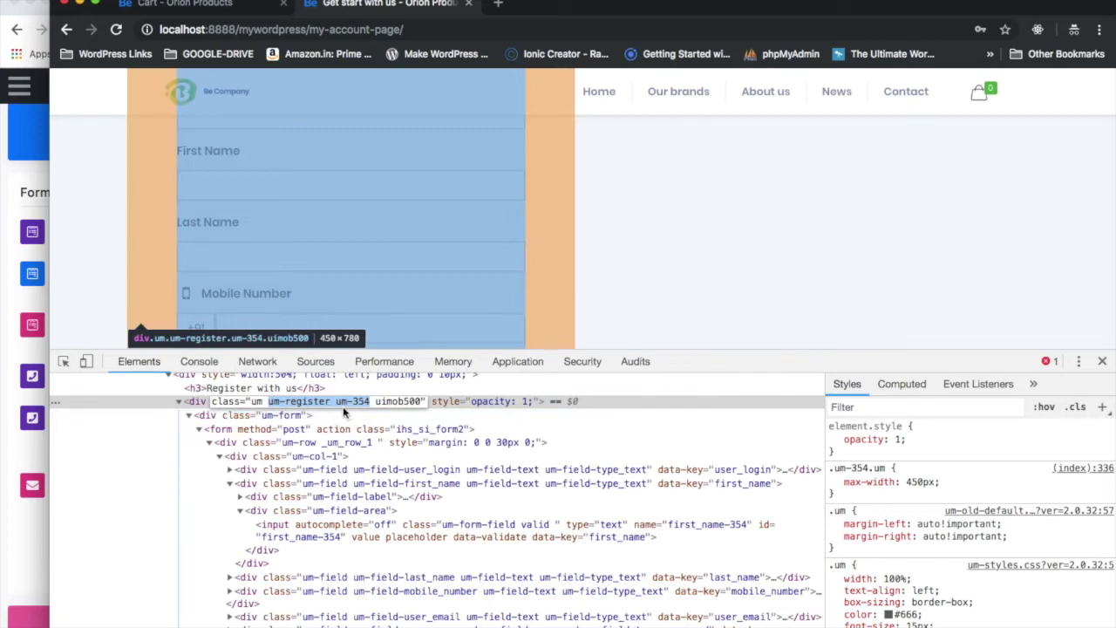
key("super+Tab")
type("um-register um-354")
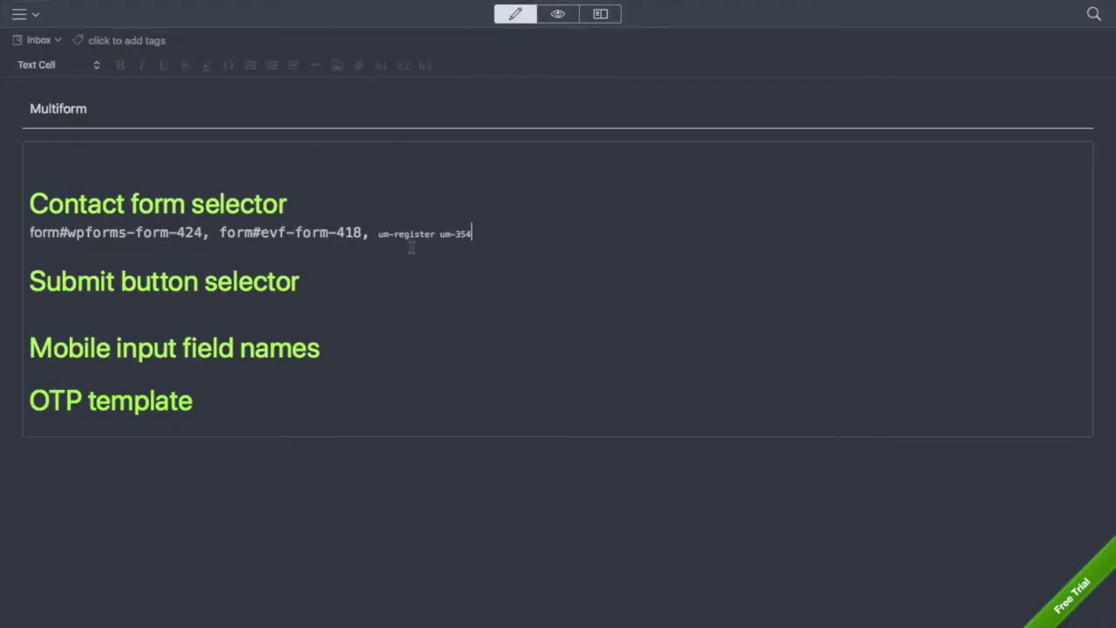
Rewrite the entry as '.um-register.um-354 form' with dots, no space, and ' form' appended.
left_click(378, 233)
type(".")
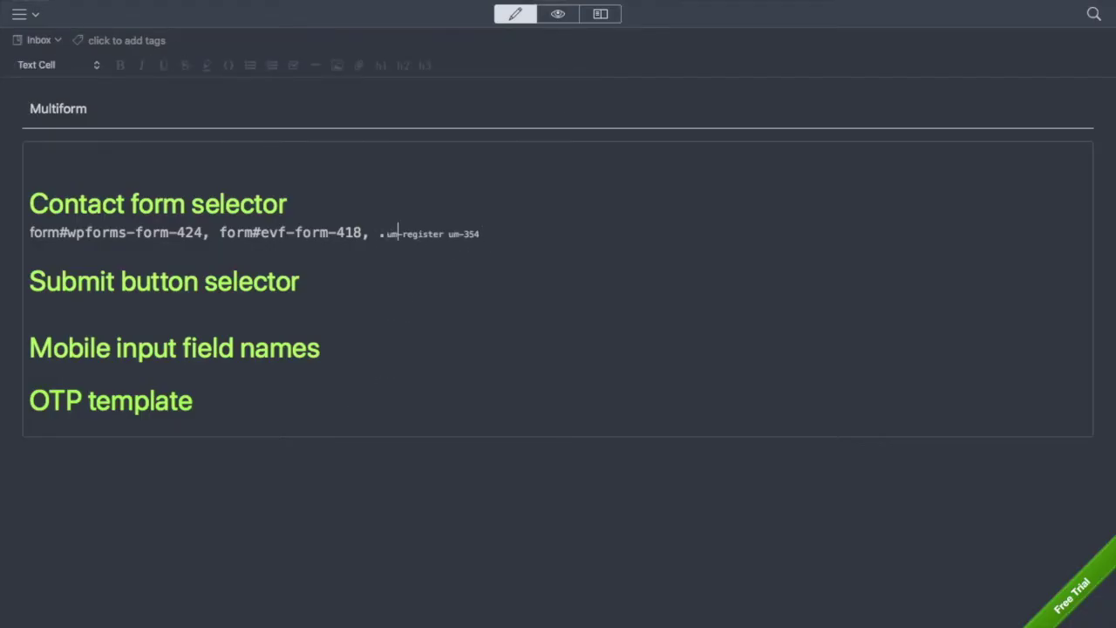
key("BackSpace")
type(".")
key("End")
key("super+Tab")
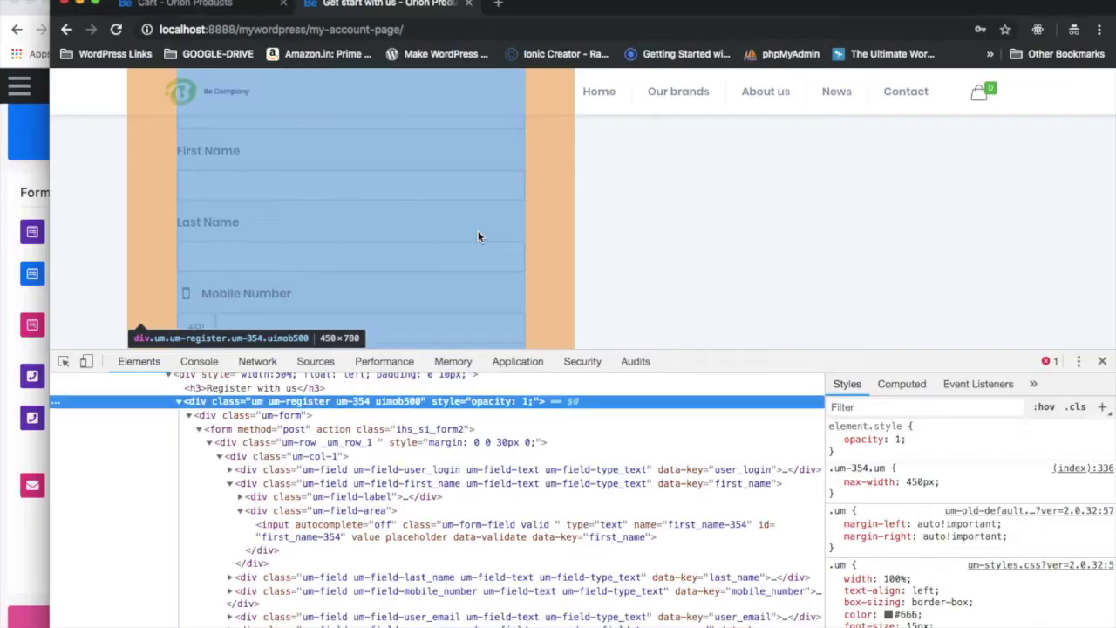
key("super+Tab")
key("super+Tab")
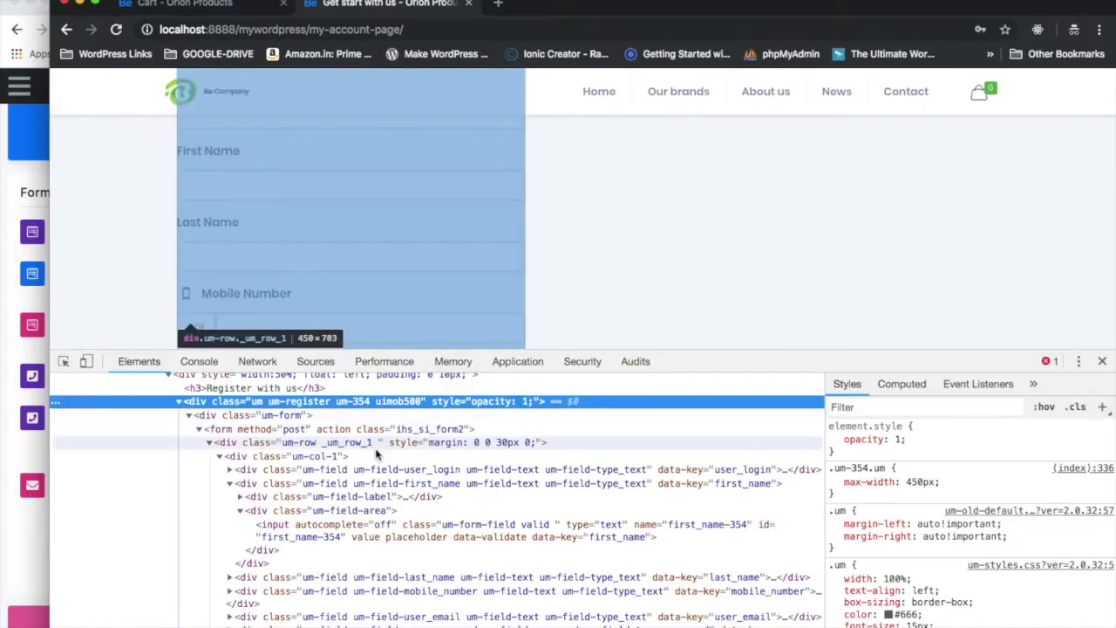
key("super+Tab")
type("form")
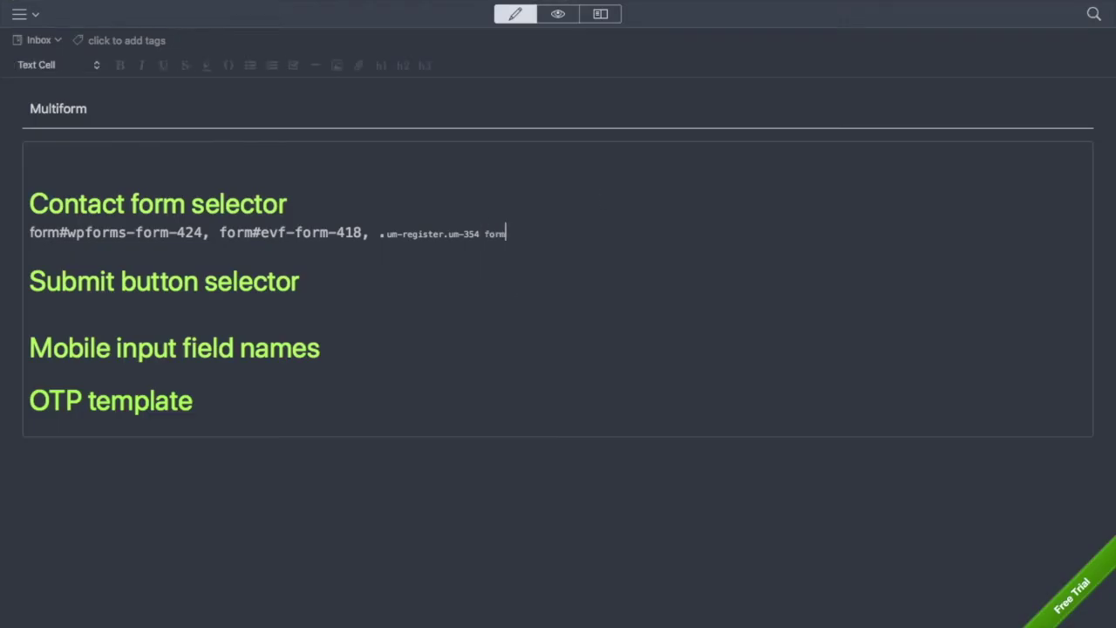
Set the new selector text to size 18, then select and copy the whole contact selector line.
key("alt+shift+Left")
key("alt+shift+Left")
key("alt+shift+Left")
key("alt+shift+Left")
key("alt+shift+Left")
key("alt+shift+Left")
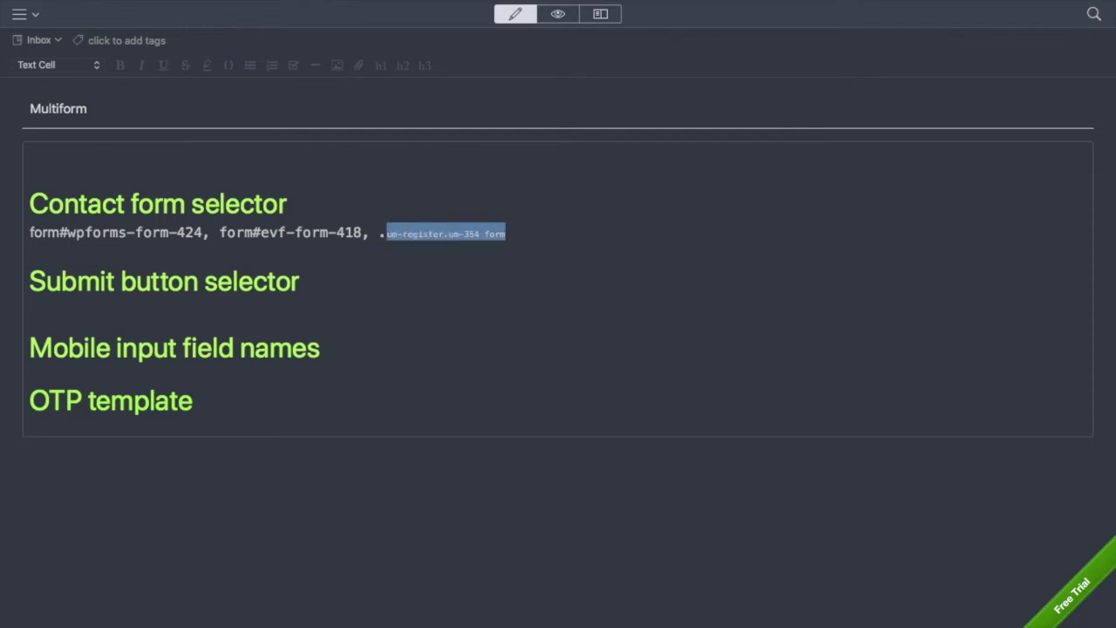
left_click(569, 254)
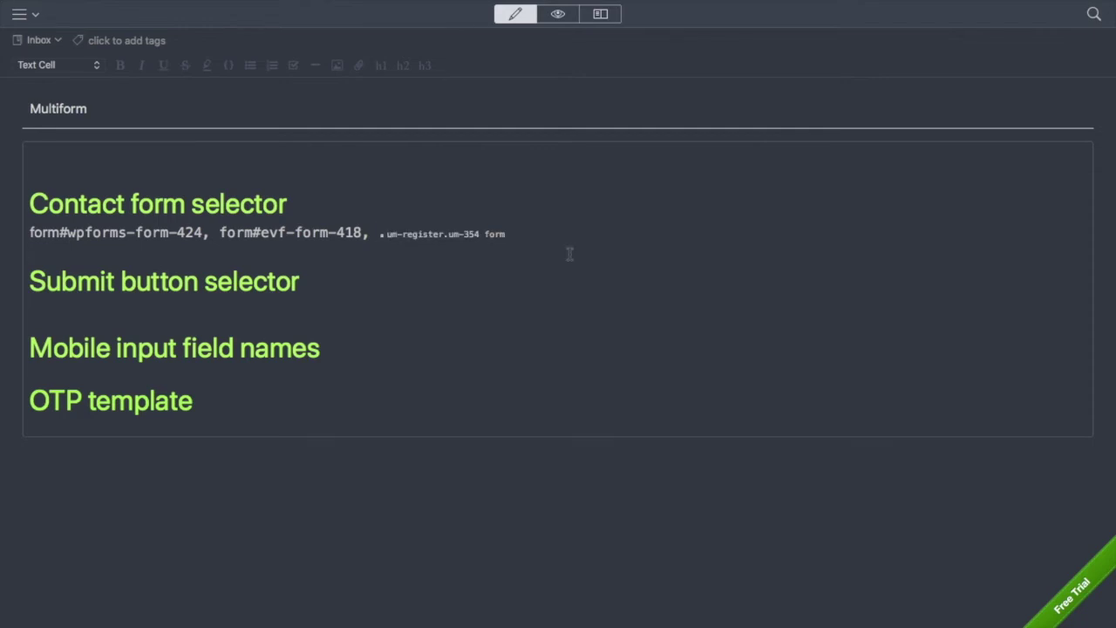
left_click(380, 233)
key("super+shift+Right")
key("super+t")
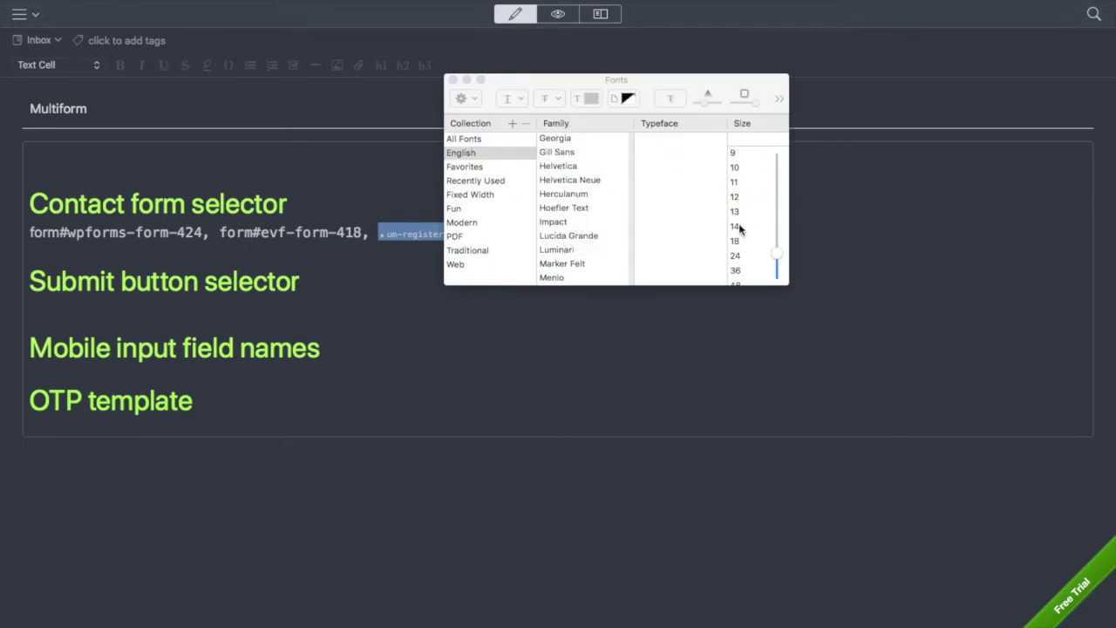
left_click(737, 243)
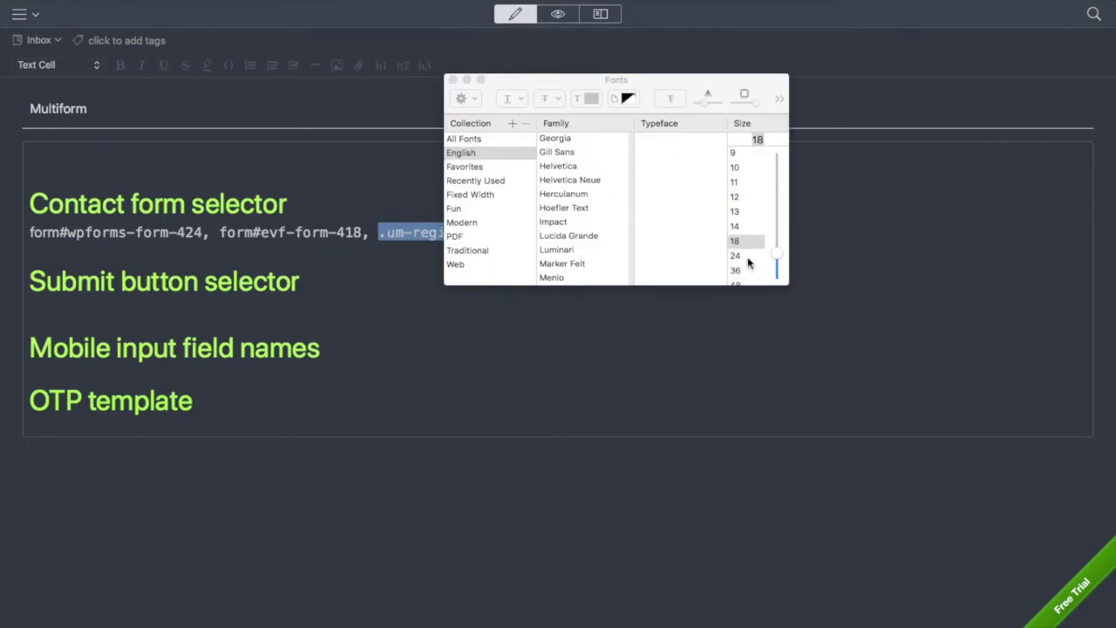
left_click(452, 81)
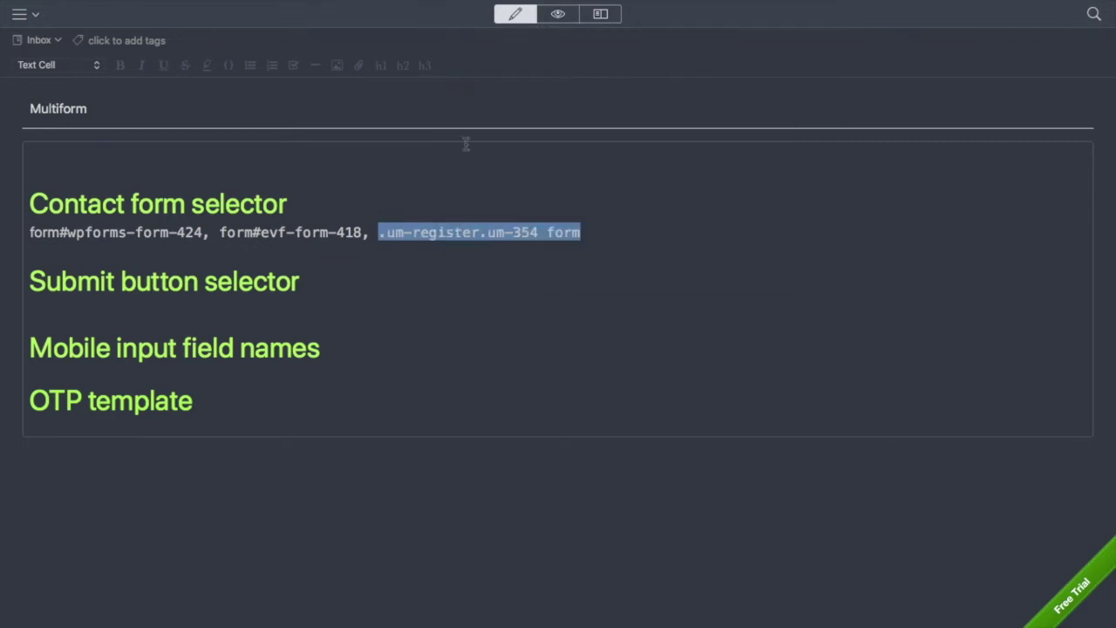
left_click(588, 229)
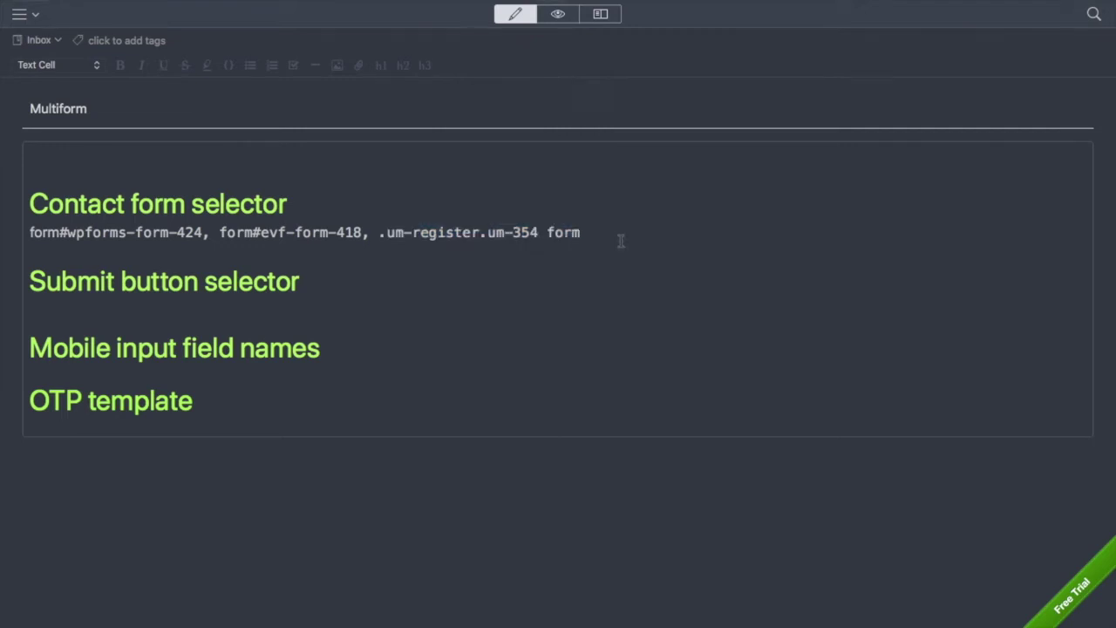
key("super+shift+Left")
left_click(387, 621)
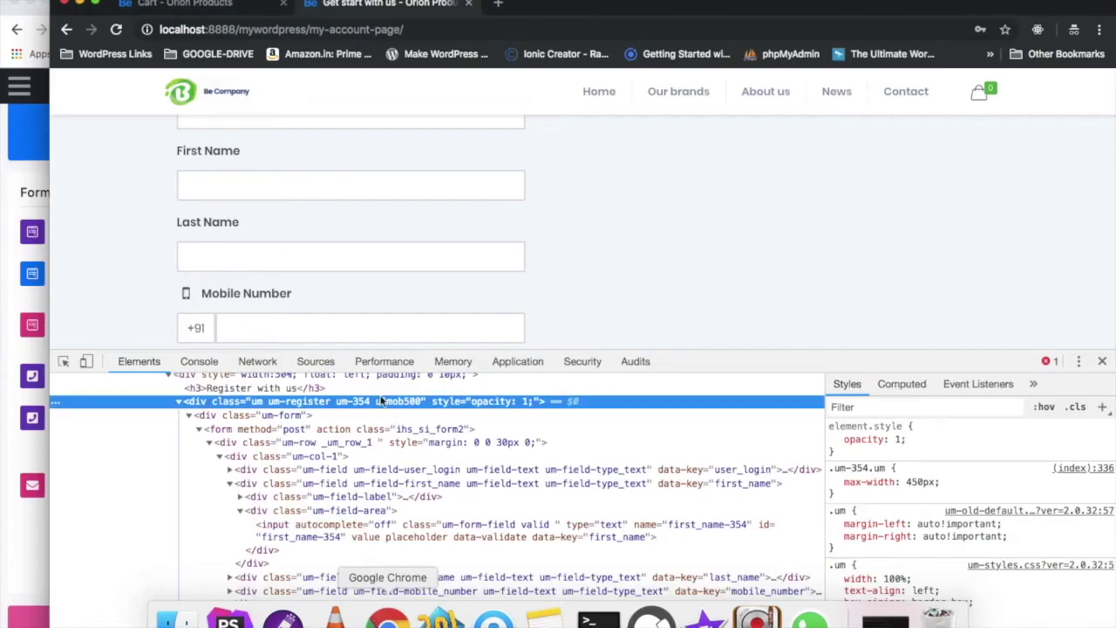
Paste the three-form selector list into Orion OTP's Contact Form Selector field.
left_click(5, 202)
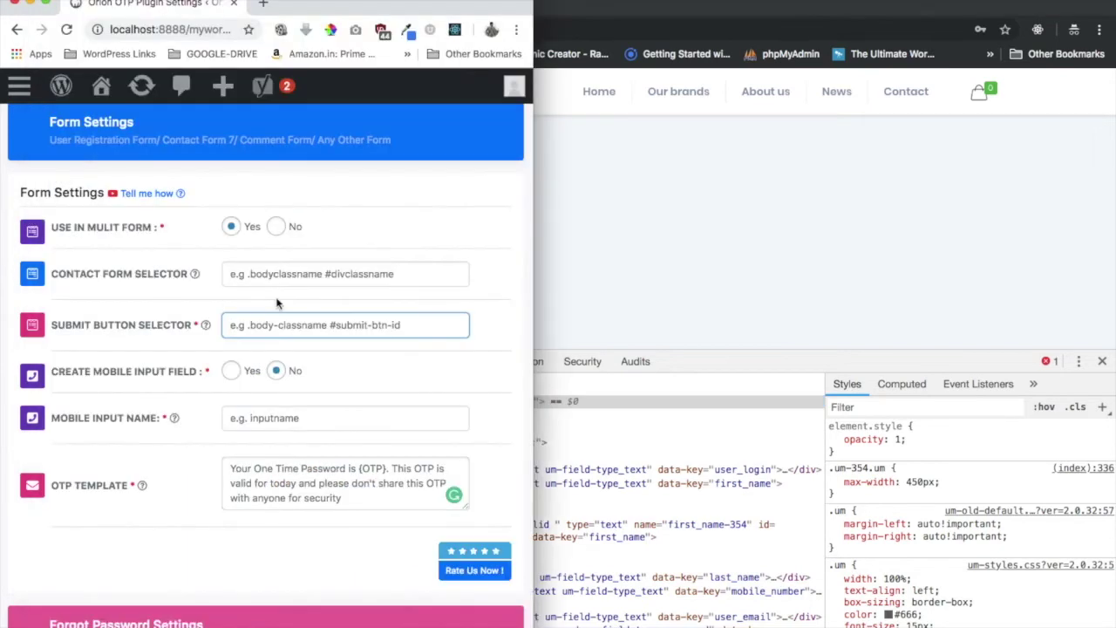
left_click(373, 264)
key("super+v")
key("Return")
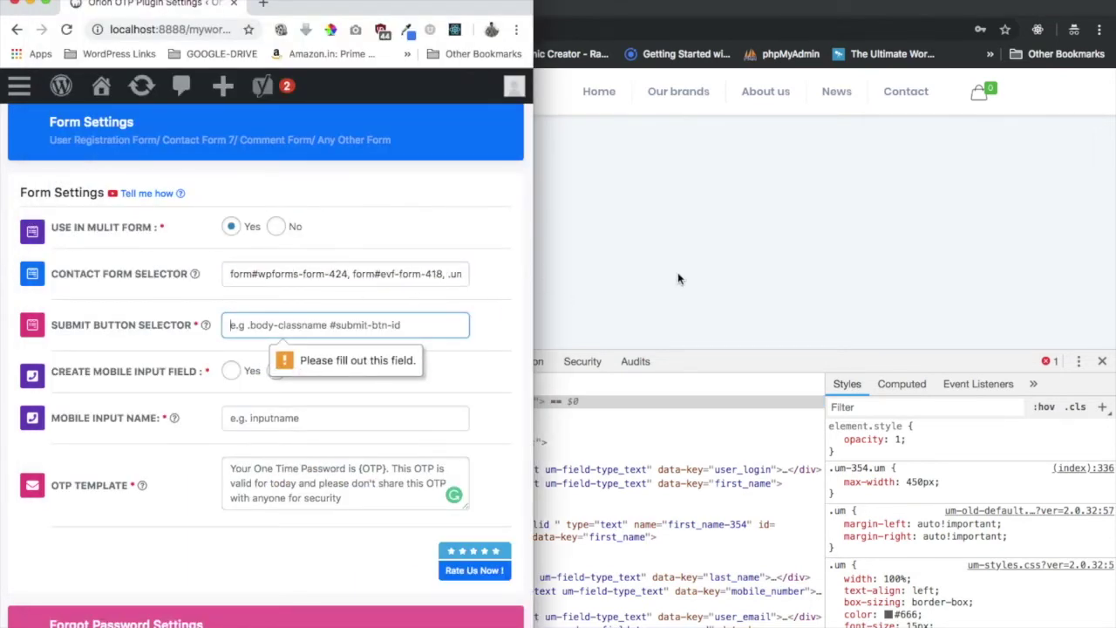
Return to the account page's contact forms and close the page inspector.
mouse_move(131, 333)
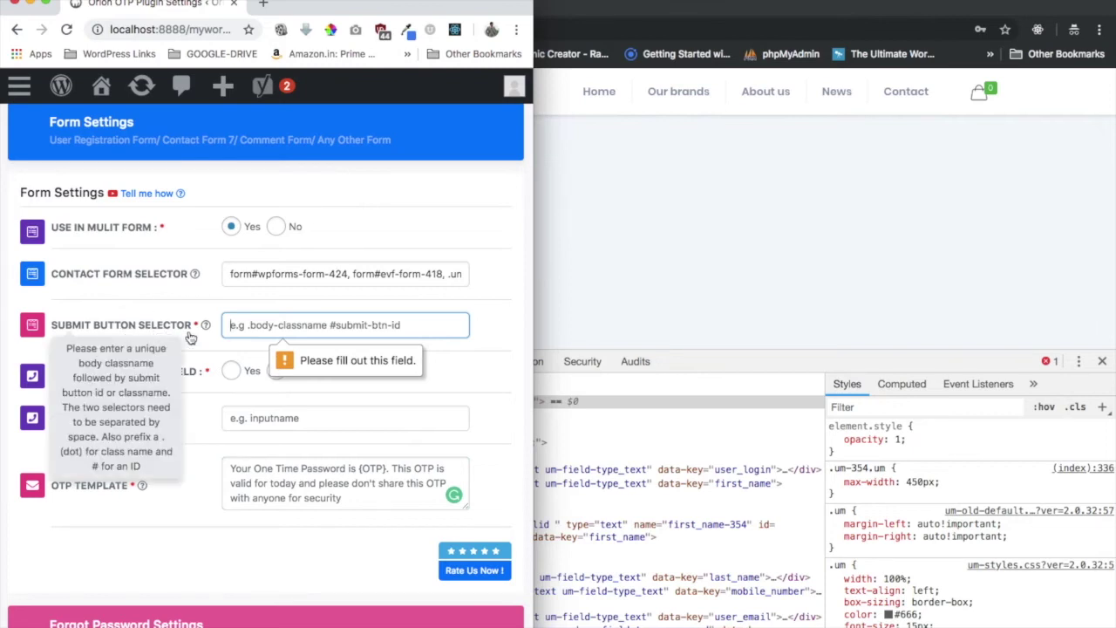
left_click(699, 221)
scroll(699, 221, "down", 10)
scroll(699, 221, "up", 3)
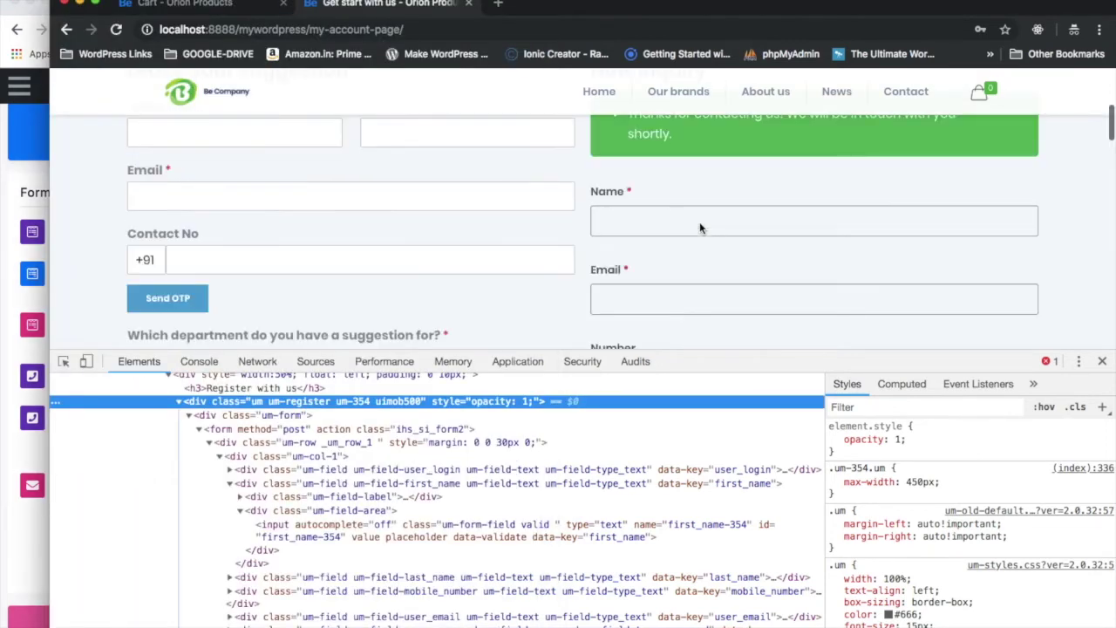
scroll(700, 221, "up", 1)
left_click(1102, 363)
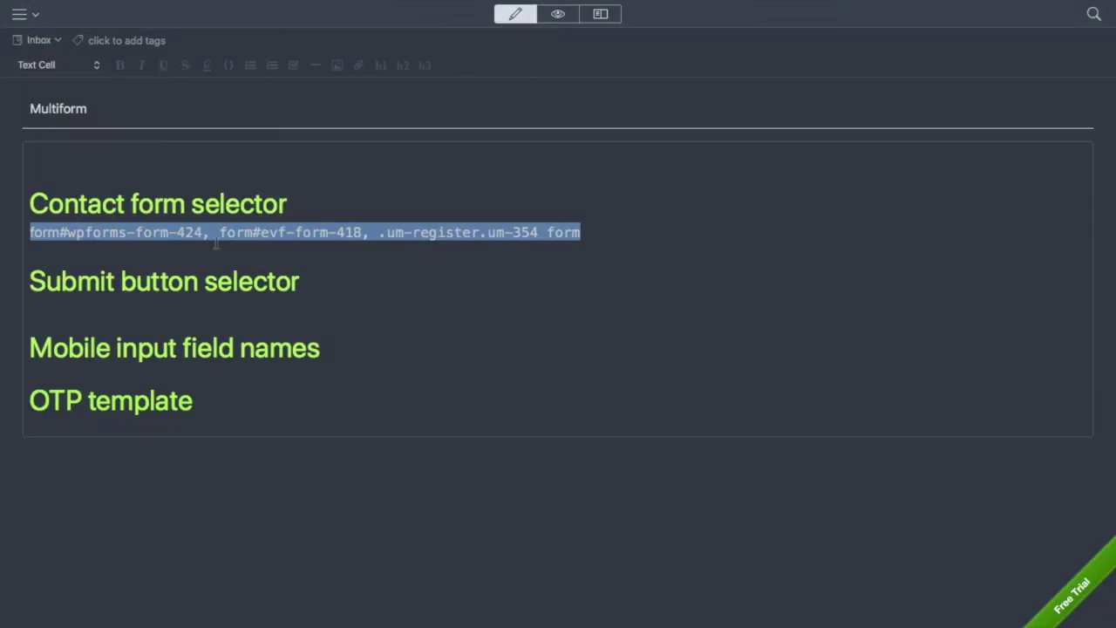
Copy form#wpforms-form-424 onto the line under Submit button selector.
left_click(216, 247)
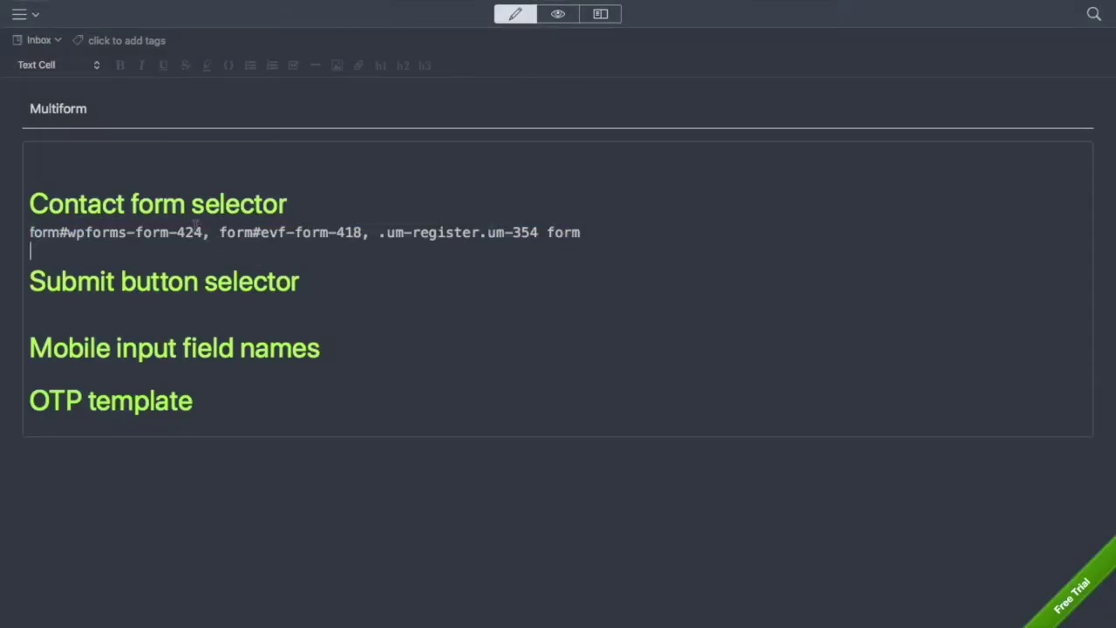
left_click_drag(204, 232, 29, 232)
key("super+c")
left_click(128, 302)
key("super+v")
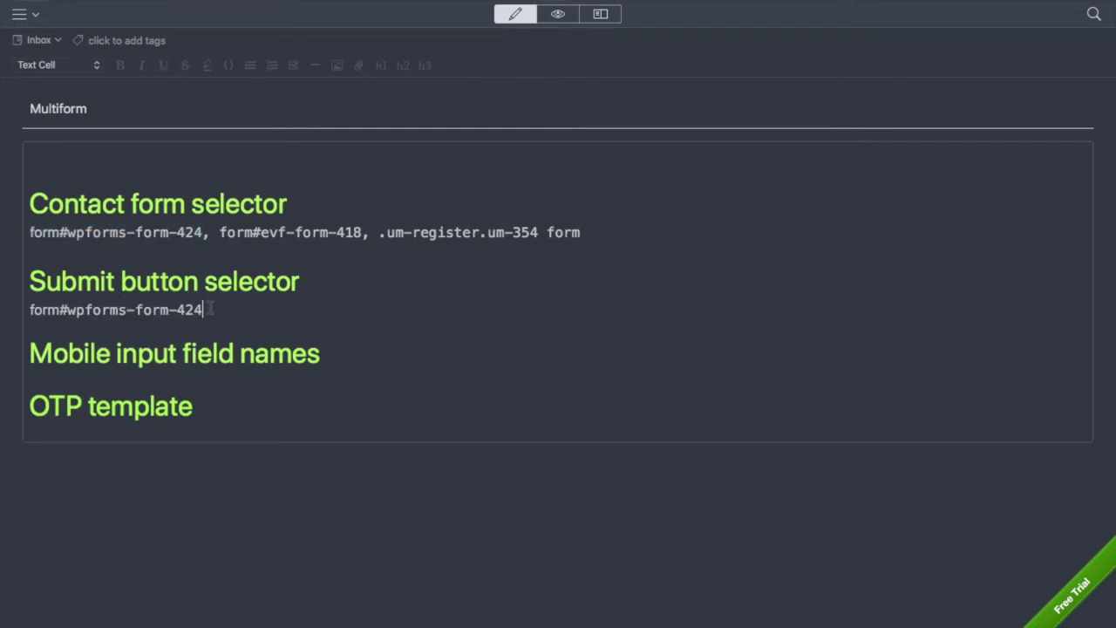
Inspect the WPForms Submit button and copy its id wpforms-submit-424.
key("super+Tab")
scroll(483, 356, "down", 8)
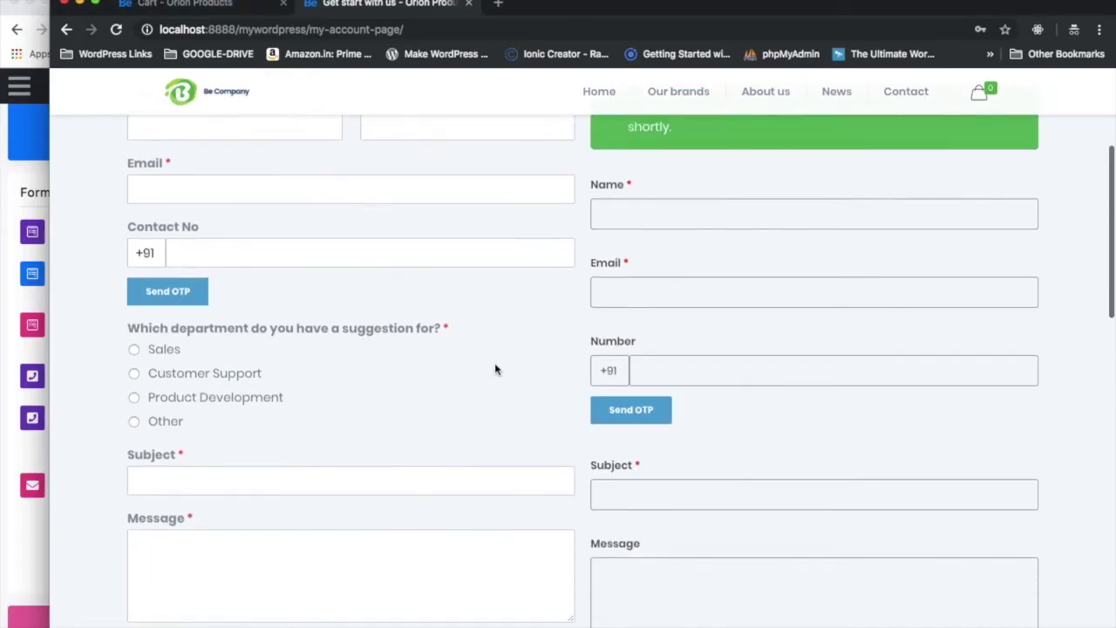
scroll(472, 347, "down", 1)
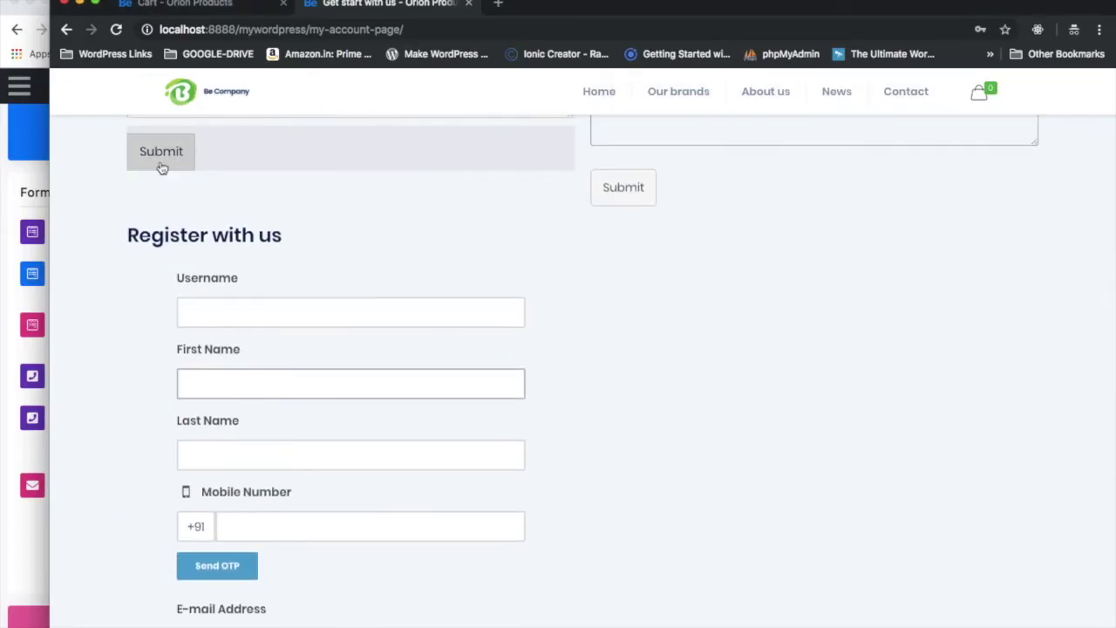
right_click(162, 160)
left_click(197, 211)
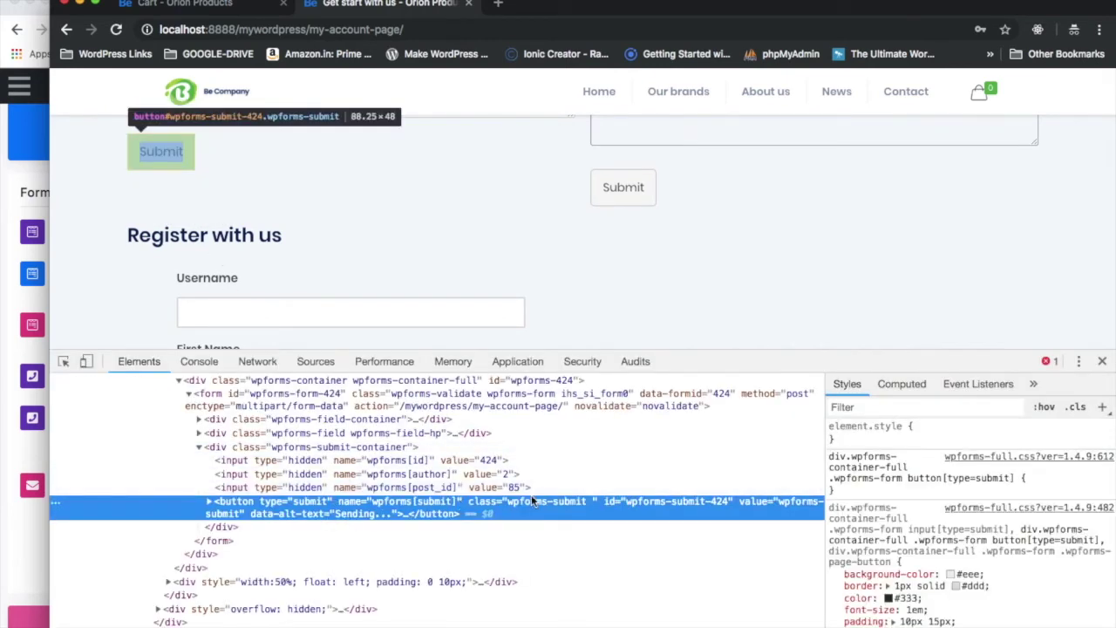
double_click(667, 505)
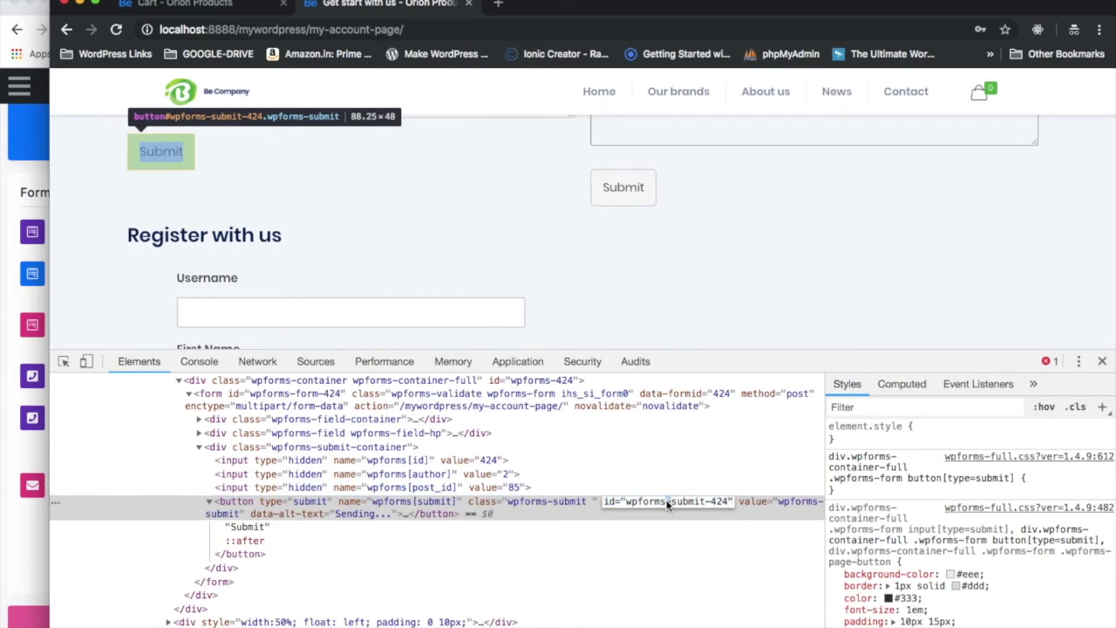
left_click_drag(726, 501, 625, 503)
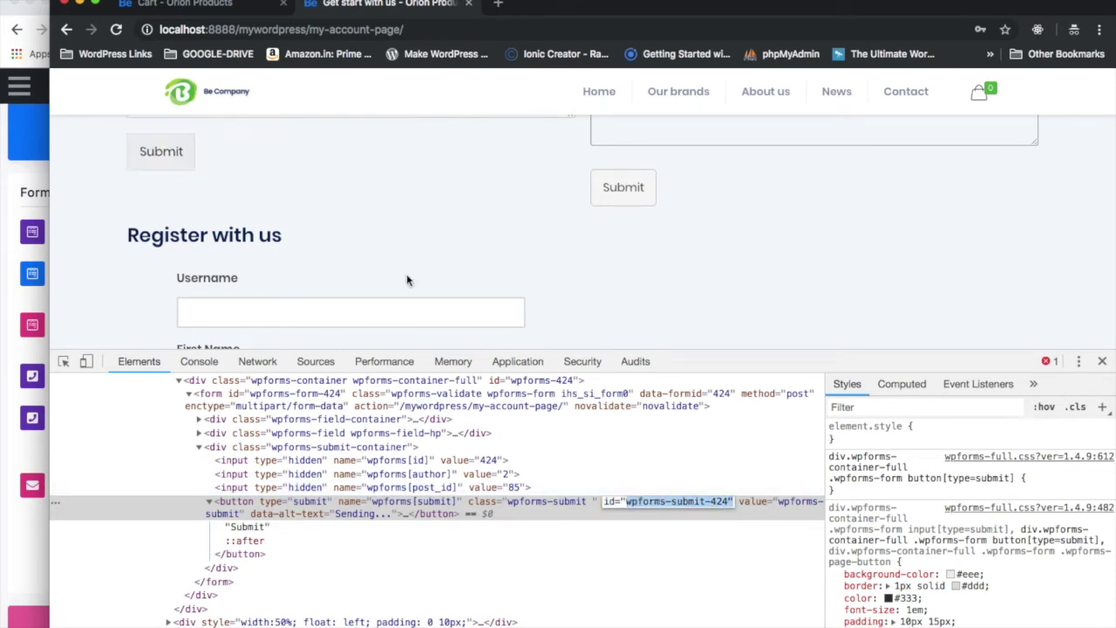
key("super+Tab")
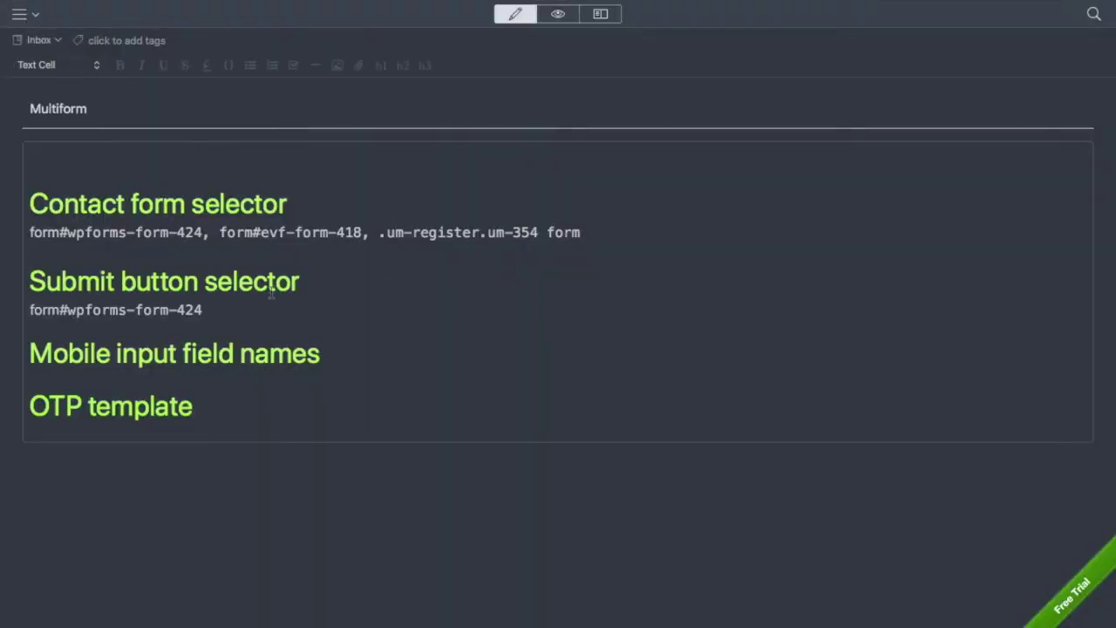
Append #wpforms-submit-424 after the WPForms form selector at font size 18.
type("#")
key("super+v")
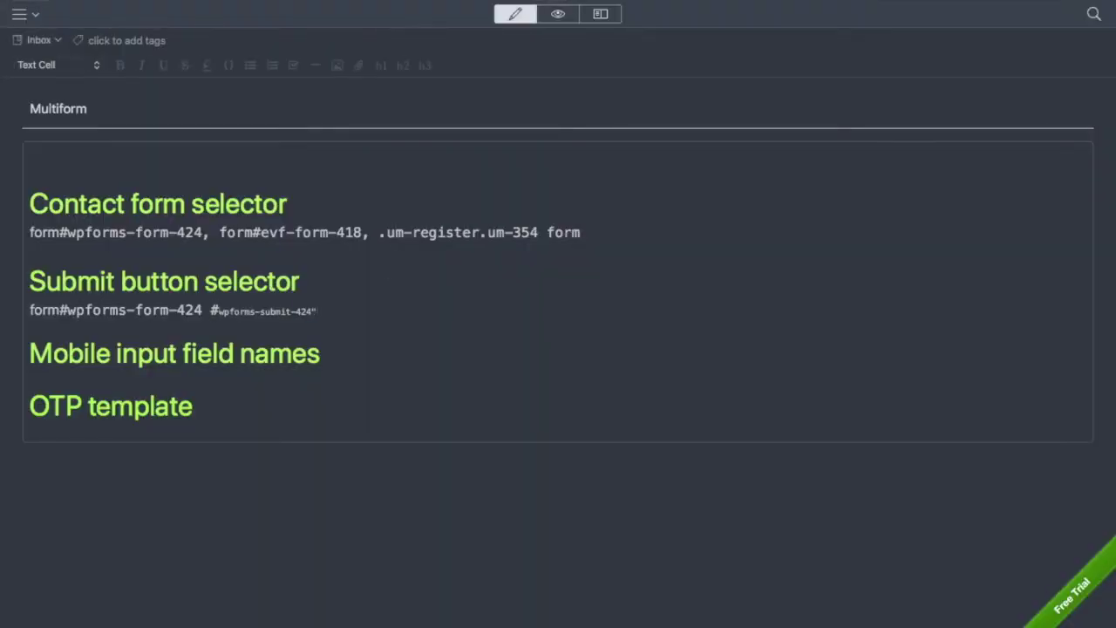
key("shift+Left")
key("shift+Left")
key("shift+Left")
key("shift+Left")
key("shift+Left")
key("shift+Left")
key("shift+Left")
key("shift+Left")
key("shift+Left")
key("shift+Left")
key("shift+Left")
key("shift+Left")
key("shift+Left")
key("shift+Left")
key("shift+Left")
key("shift+Left")
key("shift+Left")
key("shift+Left")
key("shift+Left")
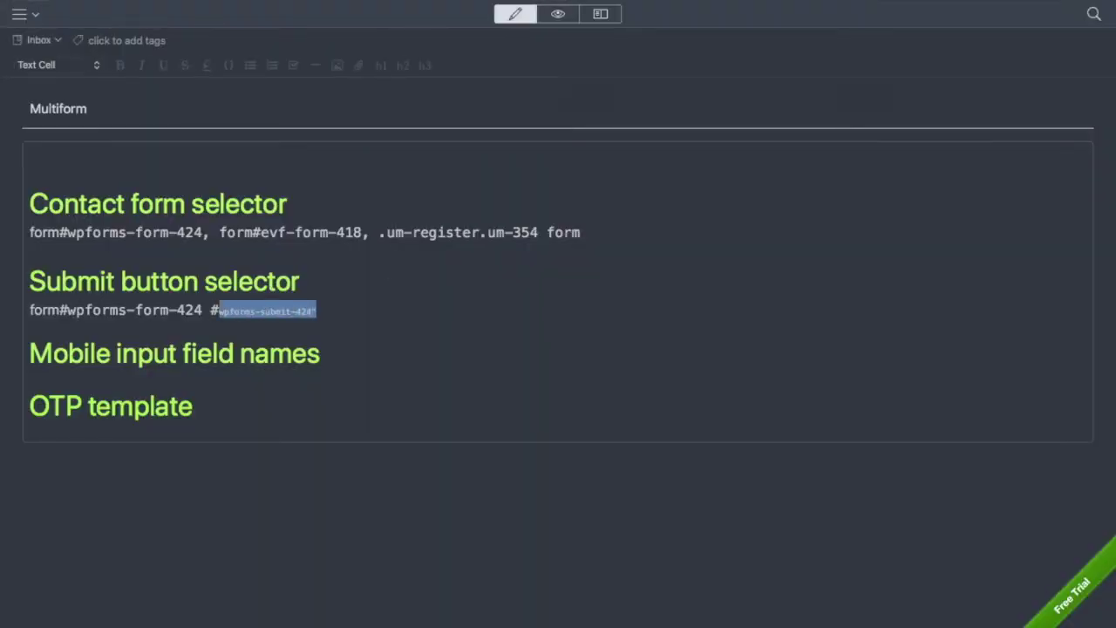
key("super+t")
left_click(735, 241)
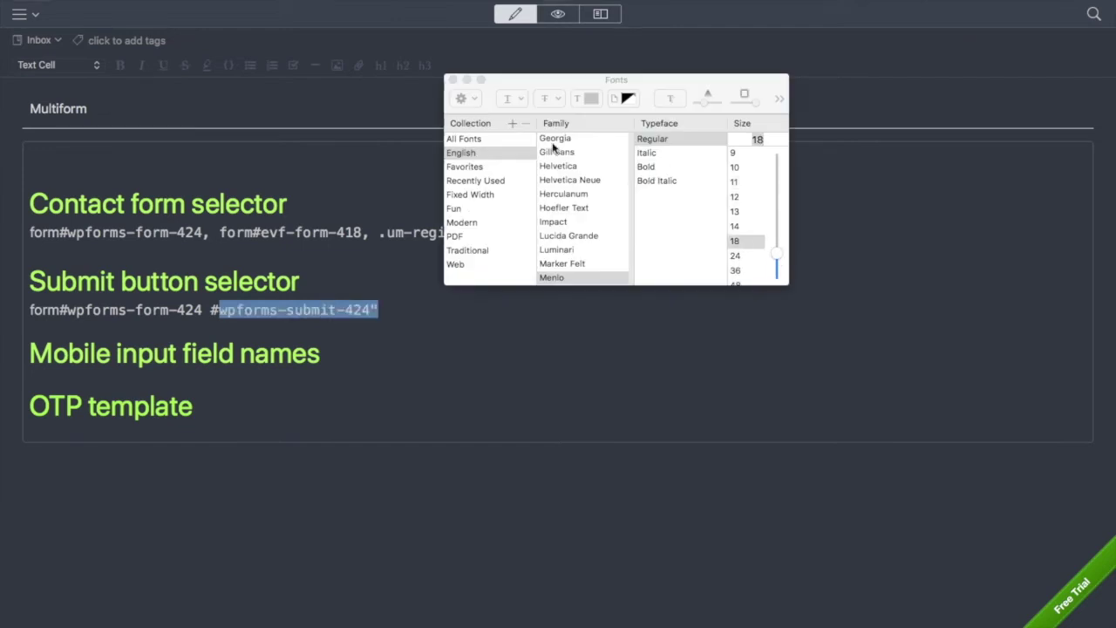
left_click(452, 79)
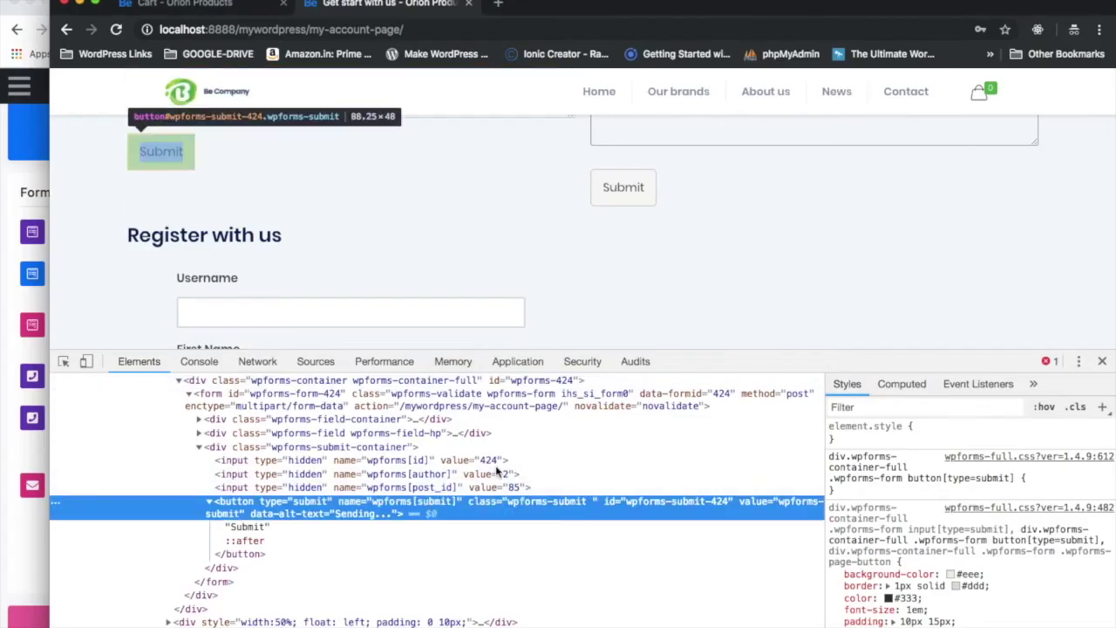
Inspect the Everest Forms submit button and add form#evf-form-418 to the submit line.
scroll(565, 219, "up", 2)
right_click(624, 270)
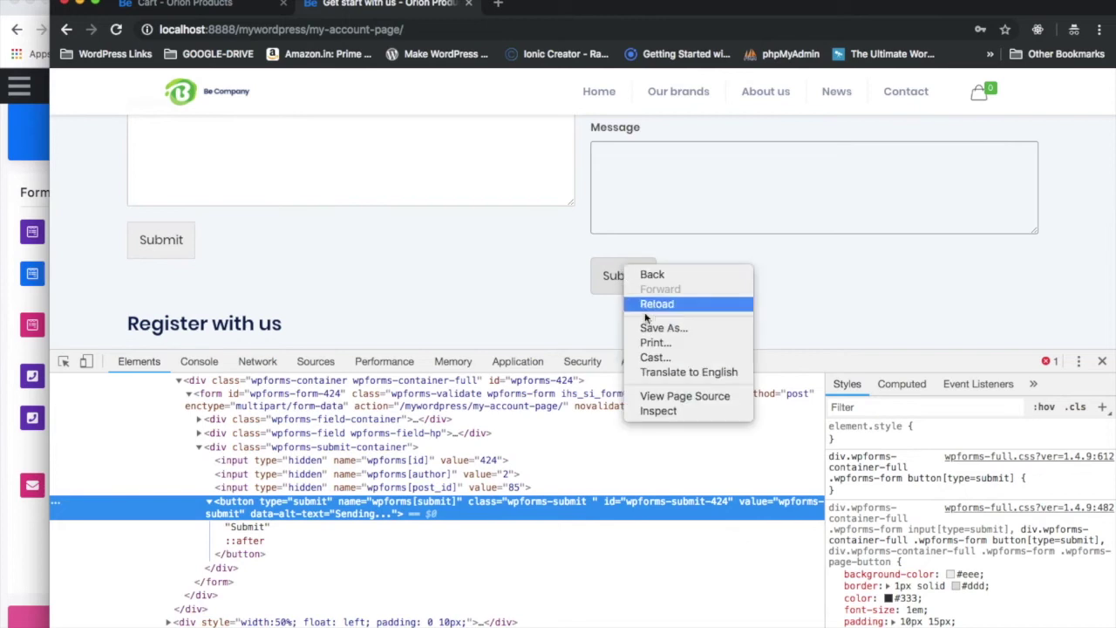
left_click(658, 410)
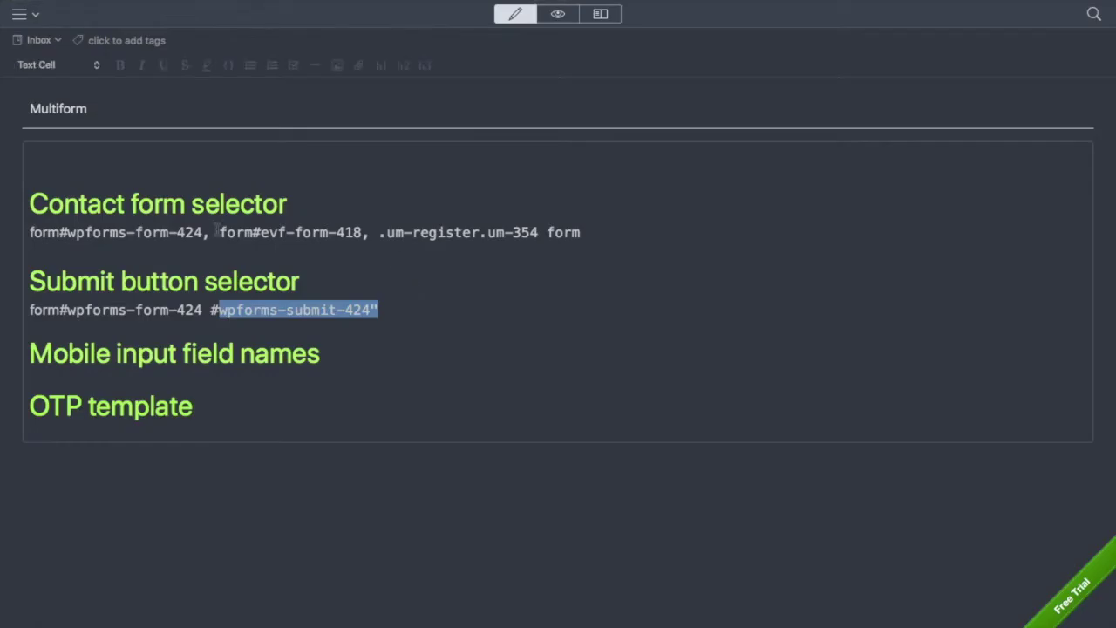
left_click_drag(215, 232, 361, 232)
key("super+c")
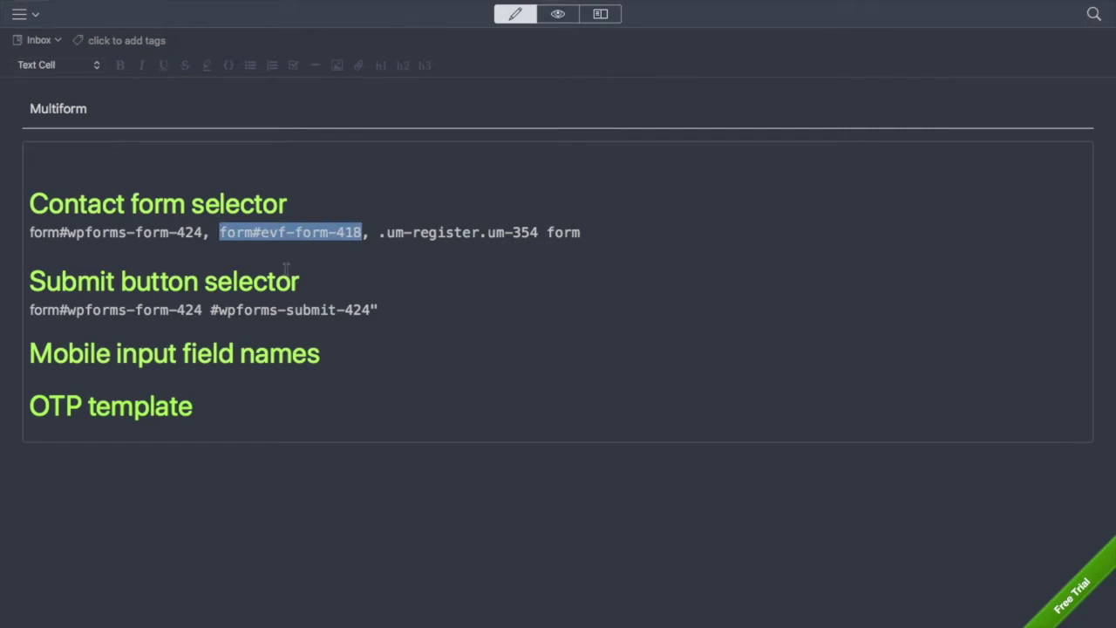
left_click(422, 308)
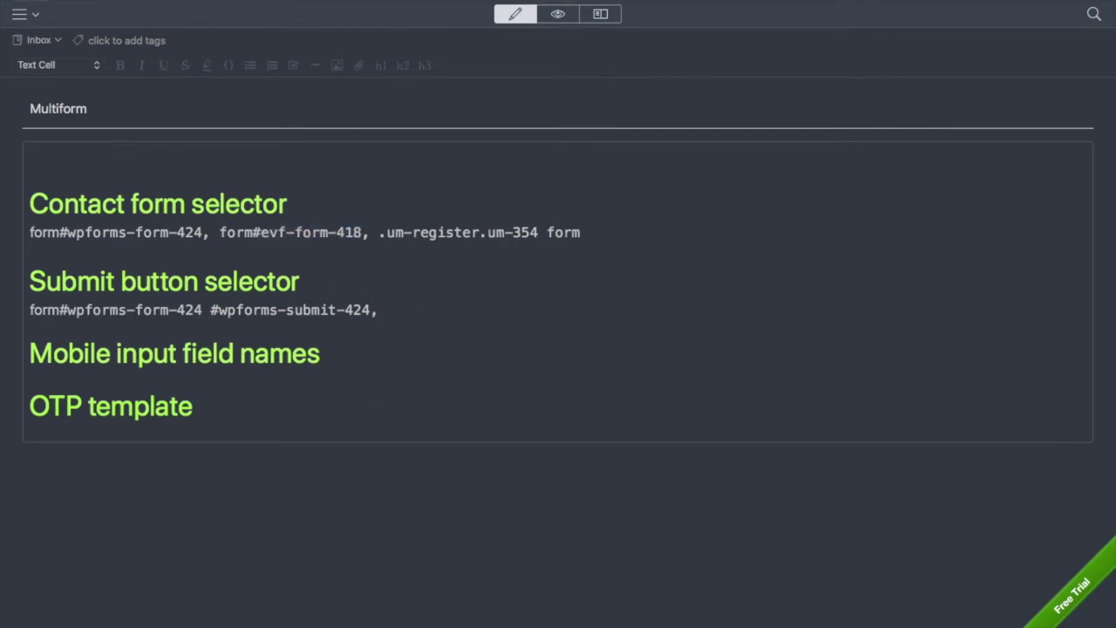
key("super+v")
Look up the Everest submit button id and type 'evf-submit-418,' after its form selector.
key("super+Tab")
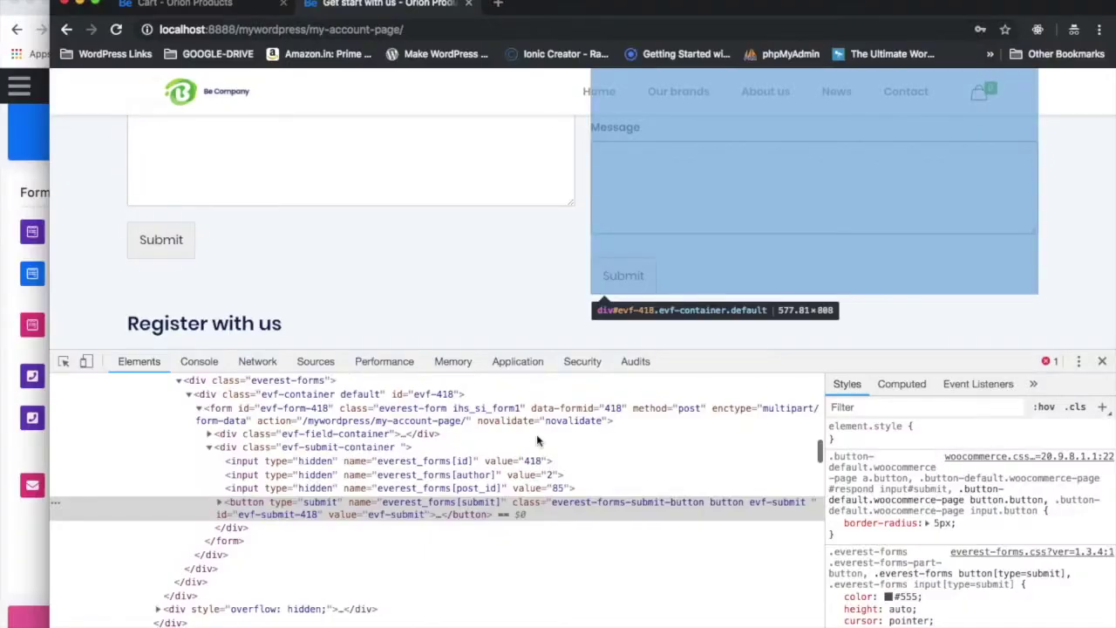
right_click(633, 283)
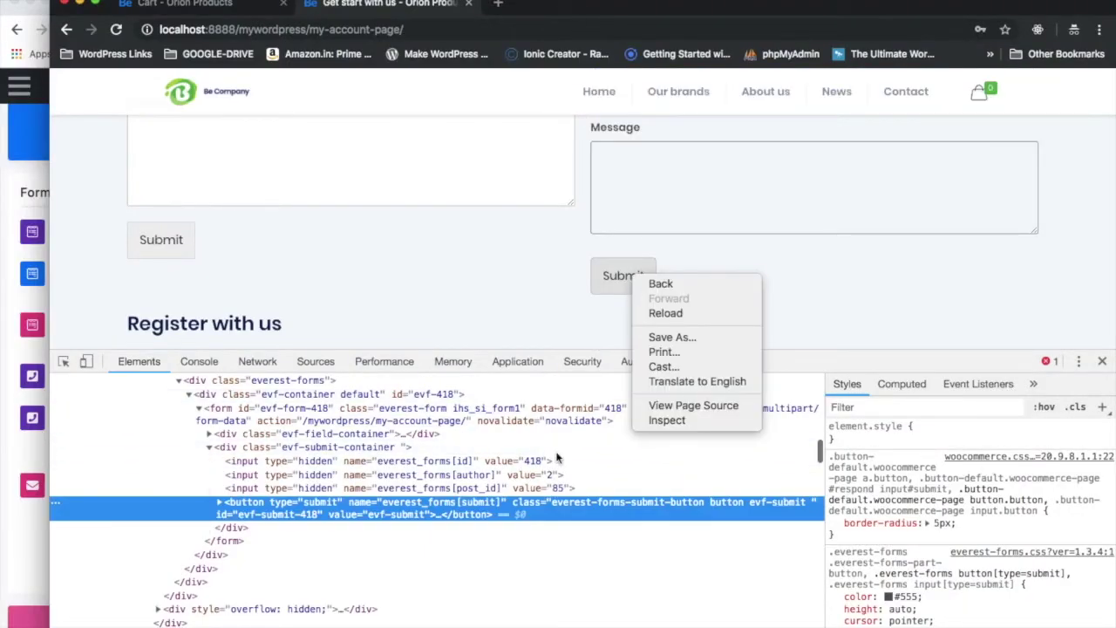
left_click(662, 421)
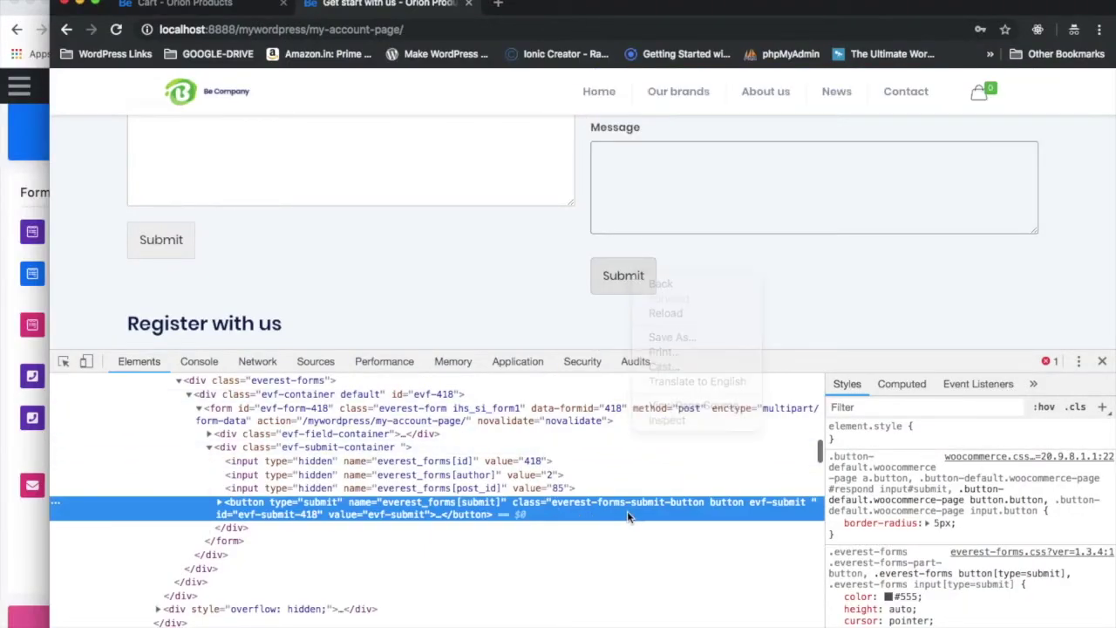
double_click(278, 515)
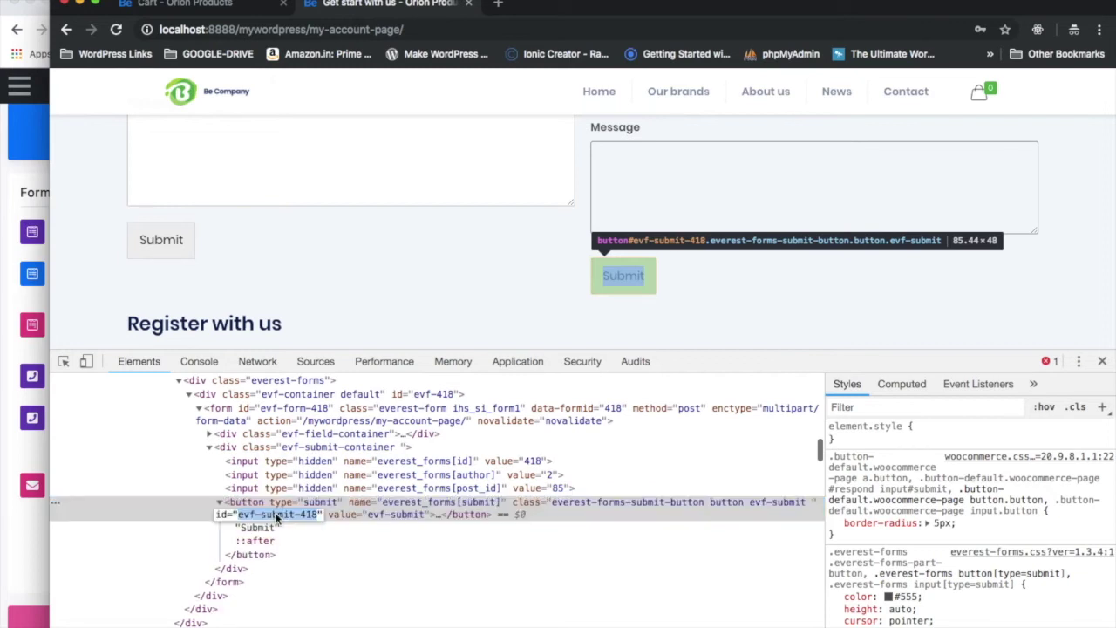
key("super+Tab")
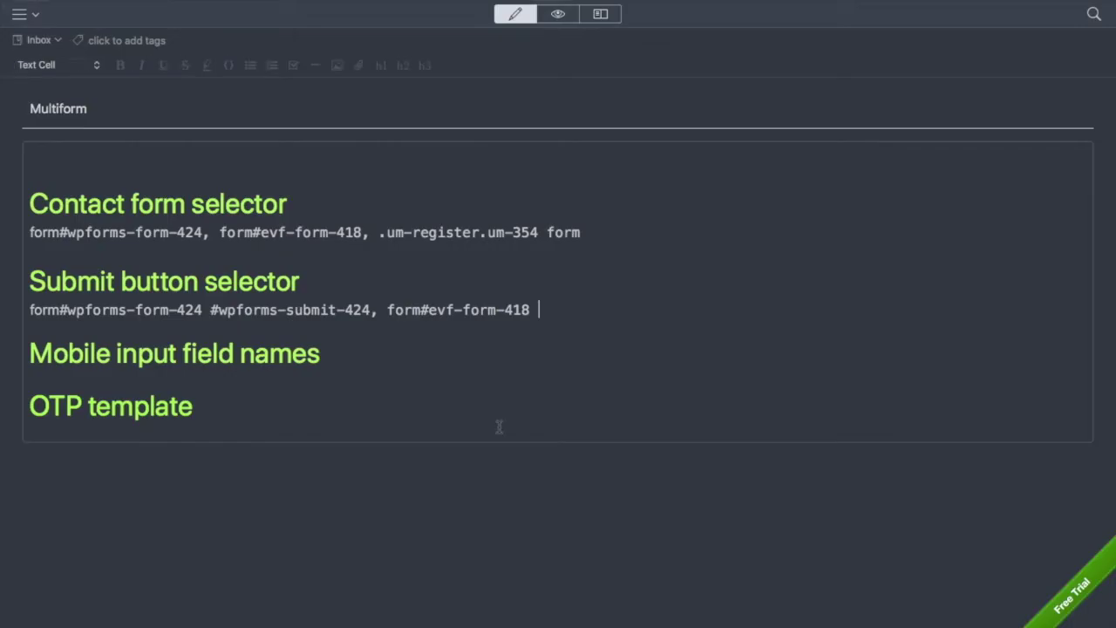
type("evf-submit-41")
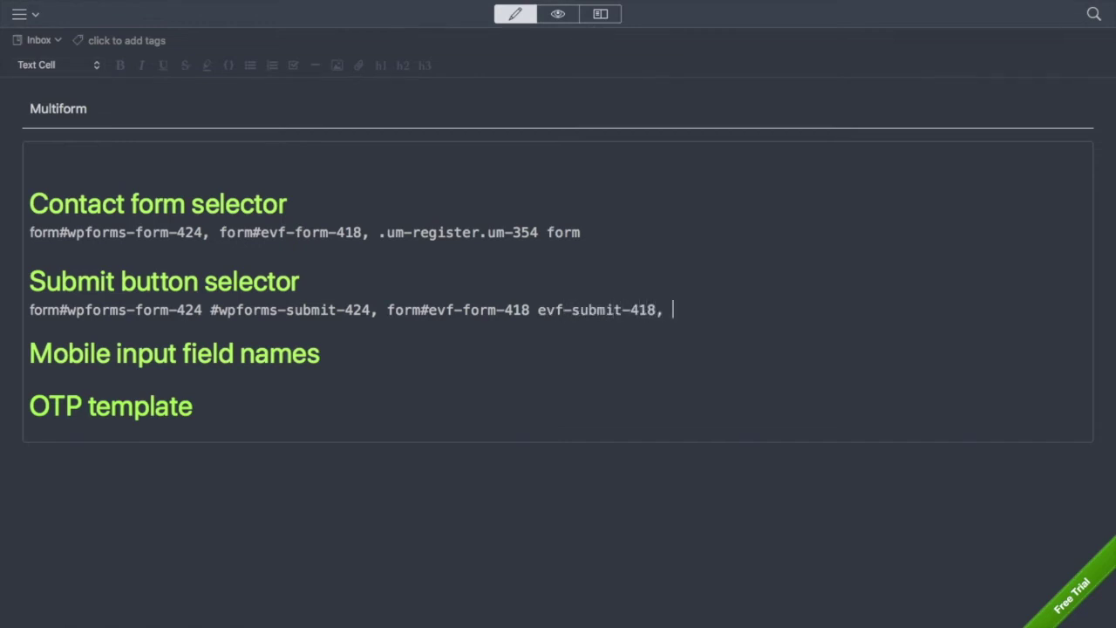
type("8,")
Copy '.um-register.um-354 form' onto the end of the submit line, then scroll the site page.
key("shift+End")
key("ctrl+c")
left_click(692, 310)
key("ctrl+v")
key("super+Tab")
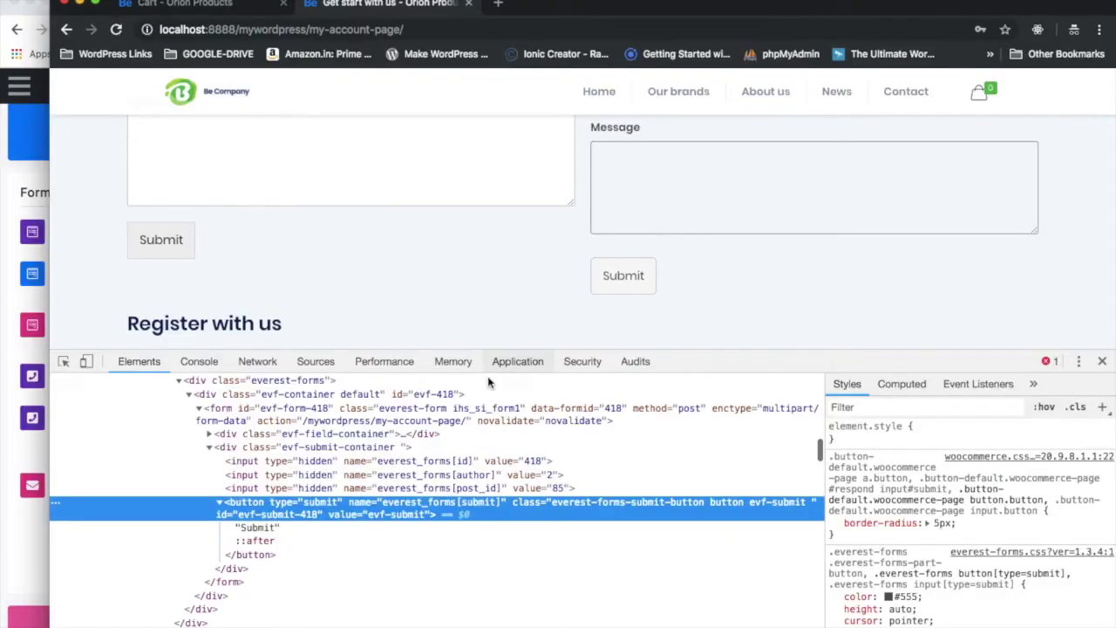
scroll(380, 246, "down", 5)
scroll(380, 245, "down", 2)
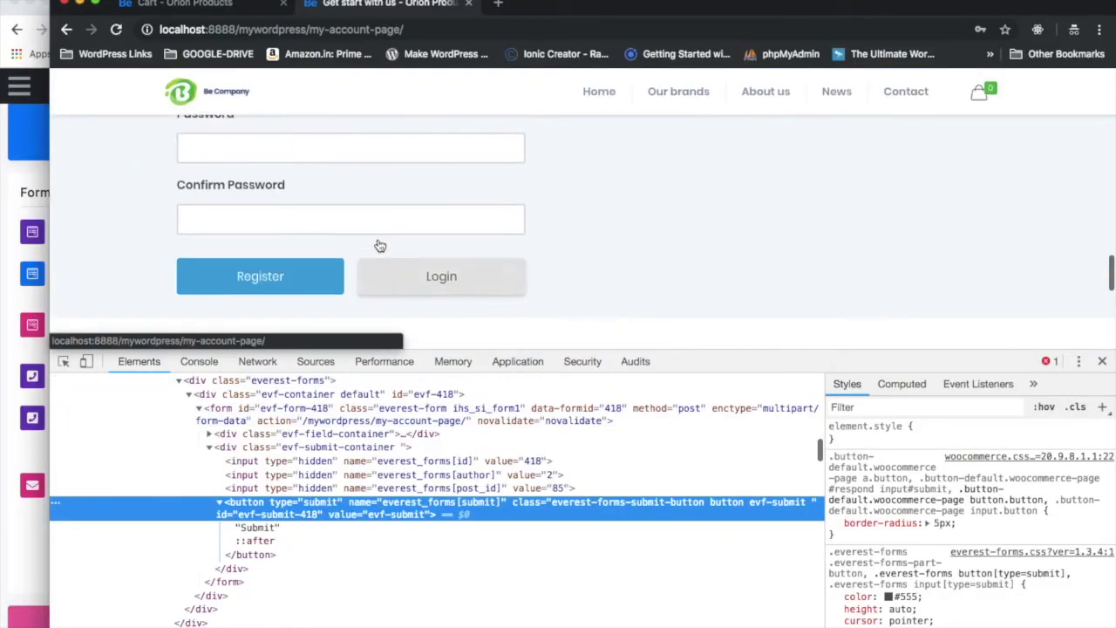
Copy the Register button's id um-submit-btn and place it after '.um-register.um-354 form #'.
right_click(287, 214)
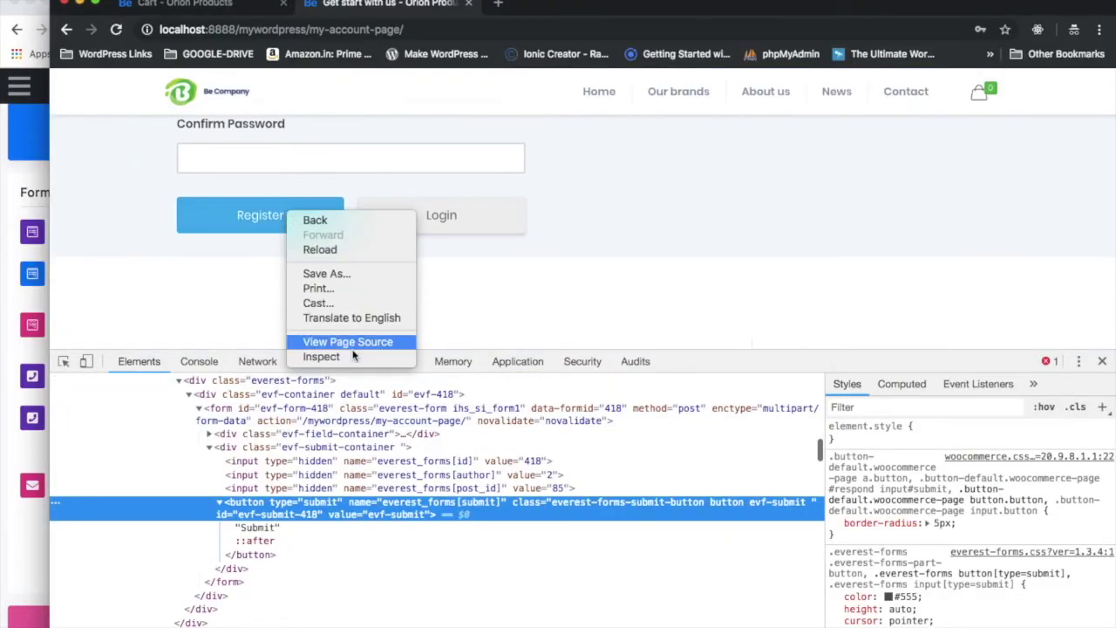
left_click(316, 356)
key("Right")
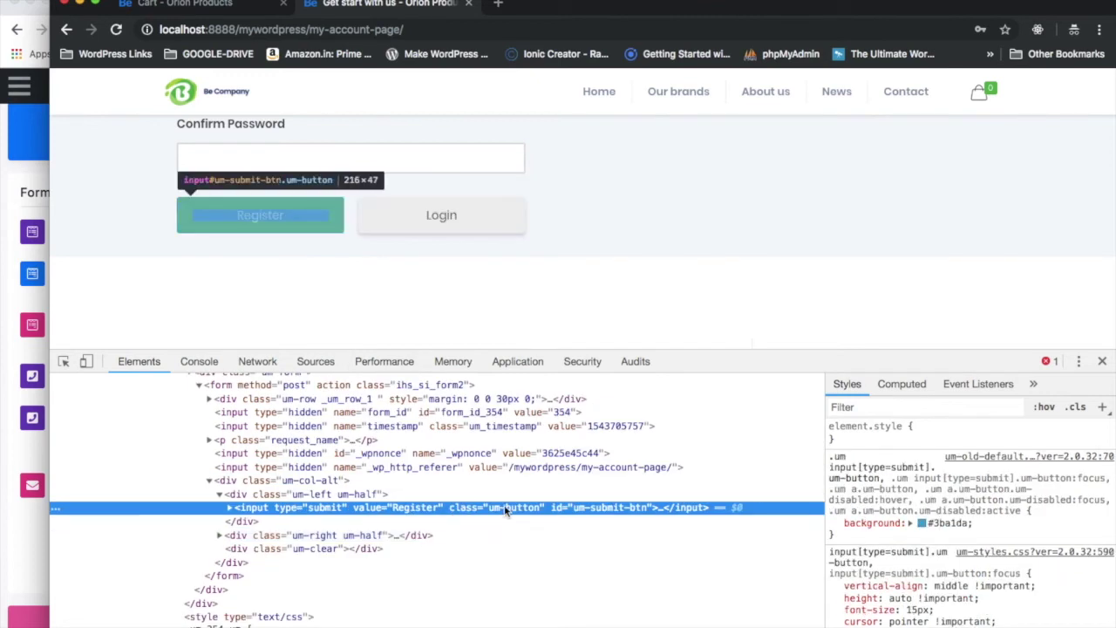
double_click(612, 508)
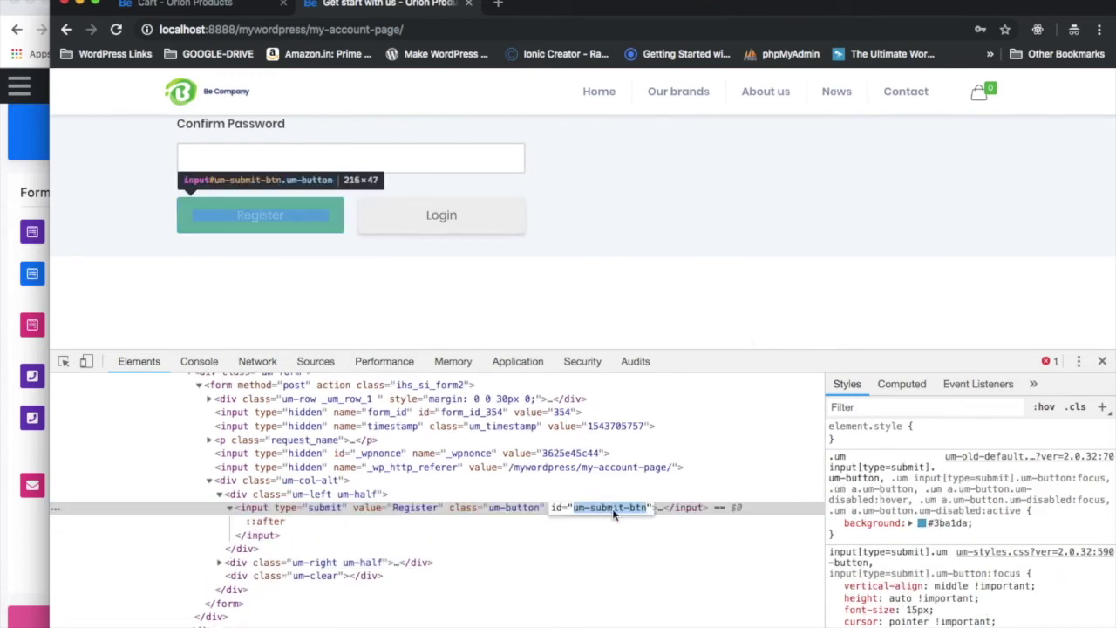
key("super+Tab")
key("ctrl+v")
key("ctrl+shift+Left")
key("ctrl+shift+Left")
key("ctrl+shift+Left")
key("BackSpace")
key("BackSpace")
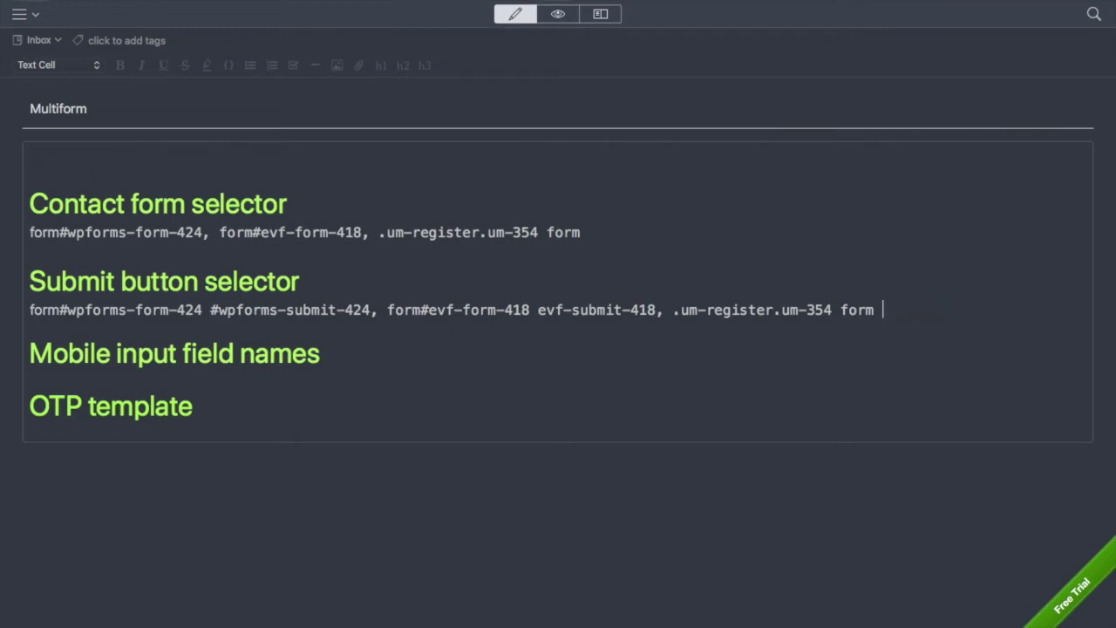
key("ctrl+v")
key("ctrl+shift+Left")
key("ctrl+shift+Left")
key("ctrl+shift+Left")
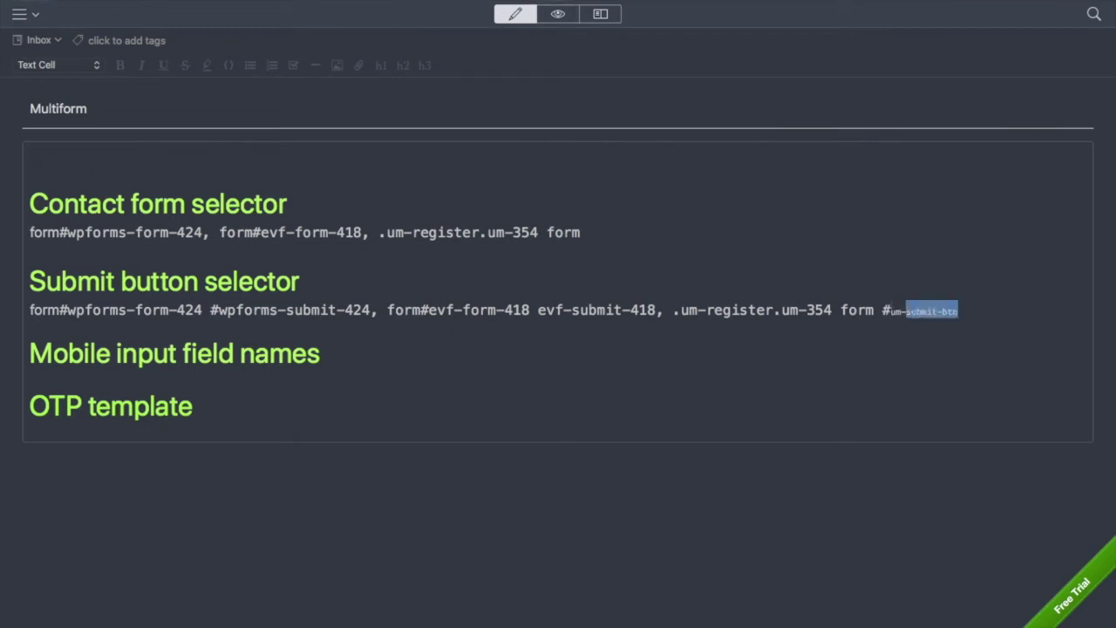
Set um-submit-btn to size 18 and check the WPForms and Everest Forms selector pairs.
key("super+t")
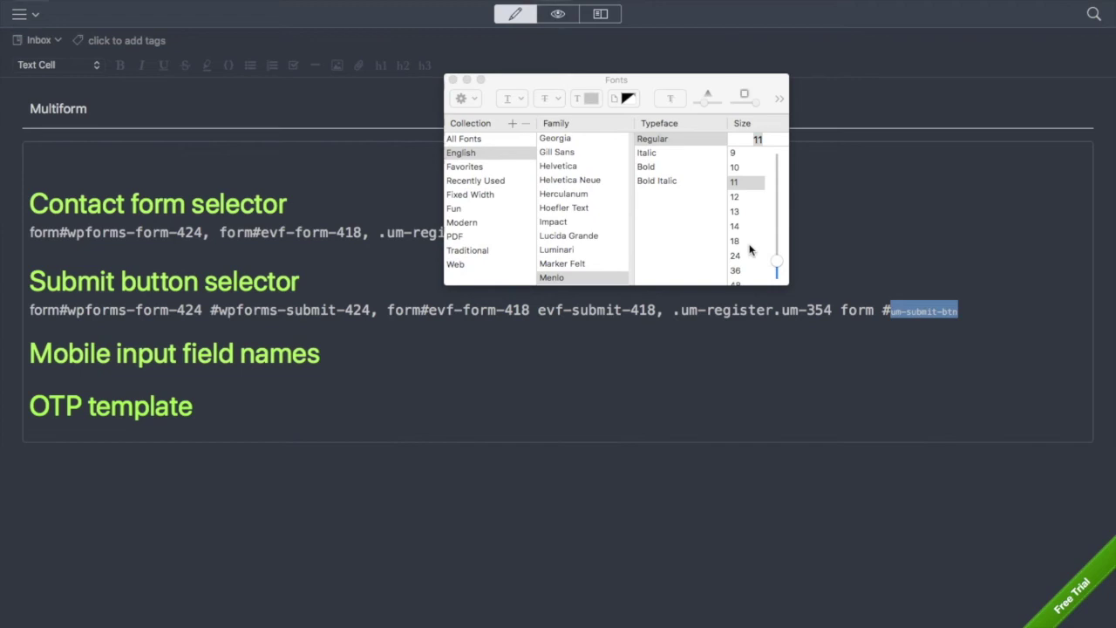
left_click(748, 241)
left_click(451, 81)
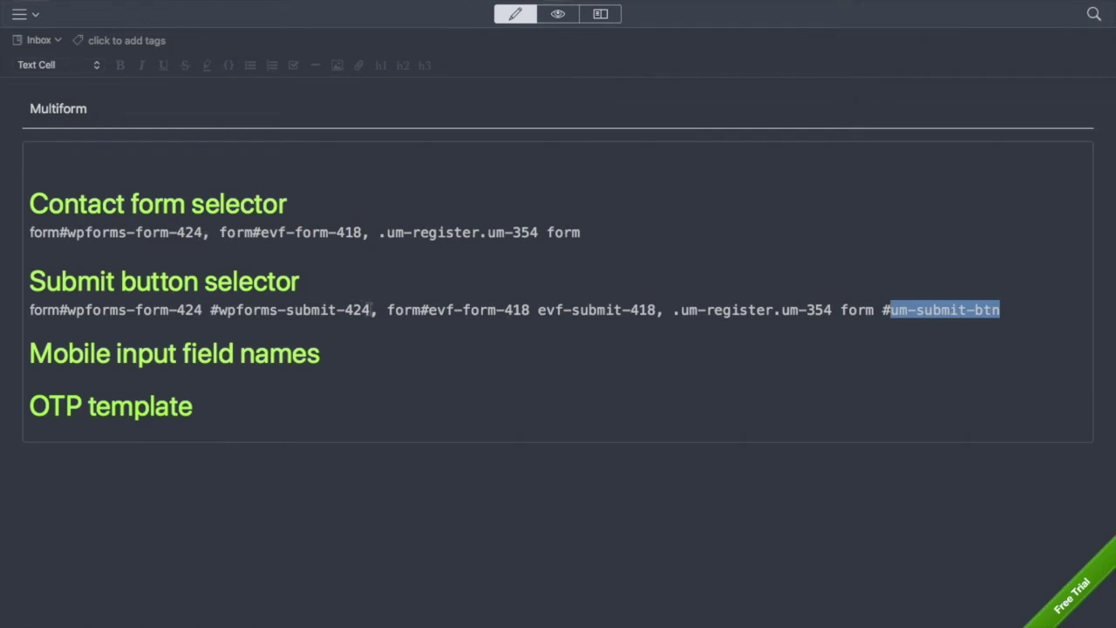
left_click_drag(371, 309, 30, 309)
left_click_drag(387, 310, 656, 309)
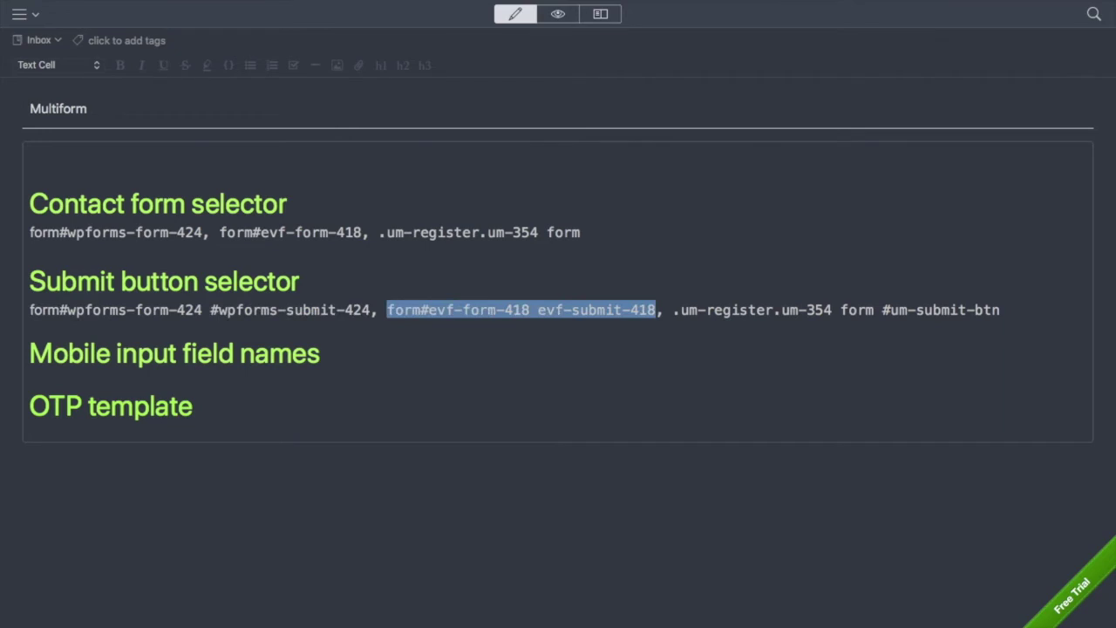
Check the Ultimate Member pair, then form#wpforms-form-424 and #wpforms-submit-424, on the submit line.
left_click(675, 310)
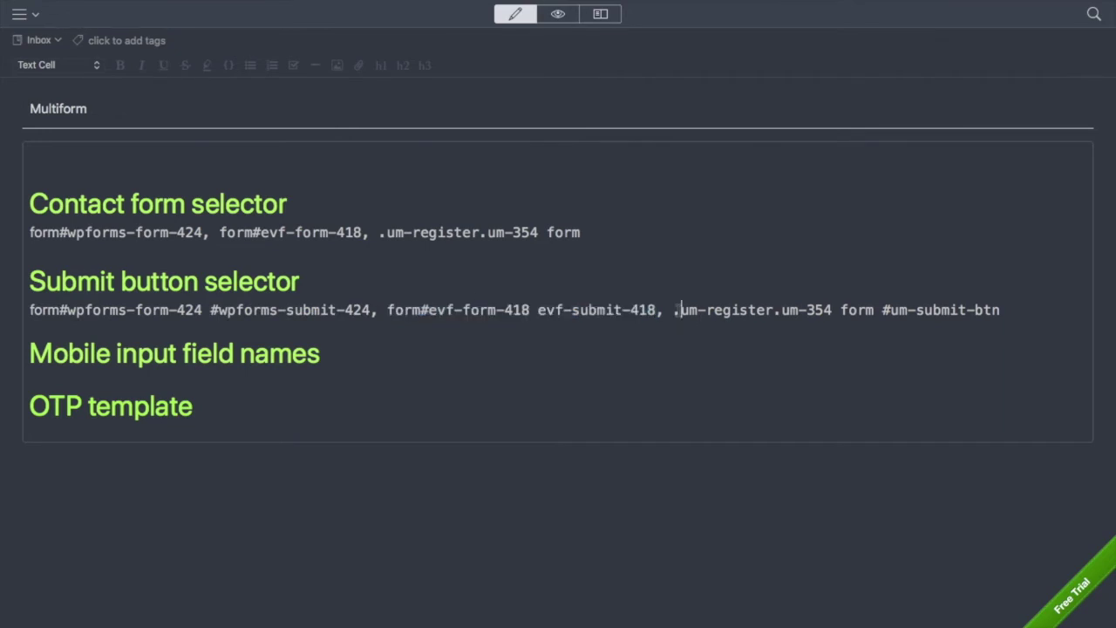
key("shift+End")
left_click(175, 320)
left_click_drag(203, 310, 30, 309)
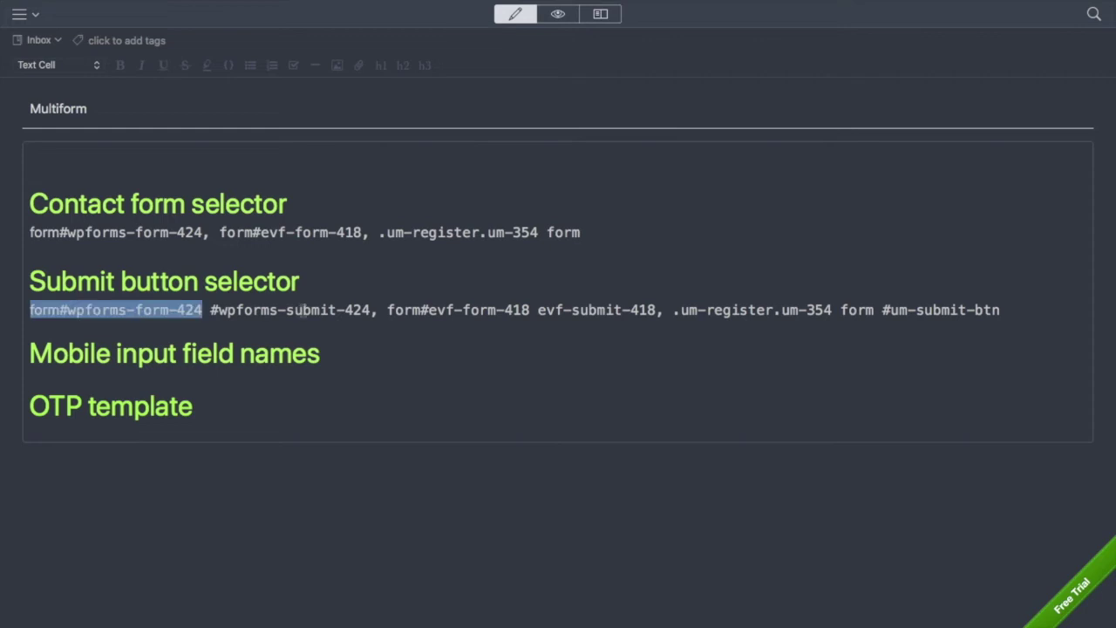
left_click_drag(210, 310, 371, 309)
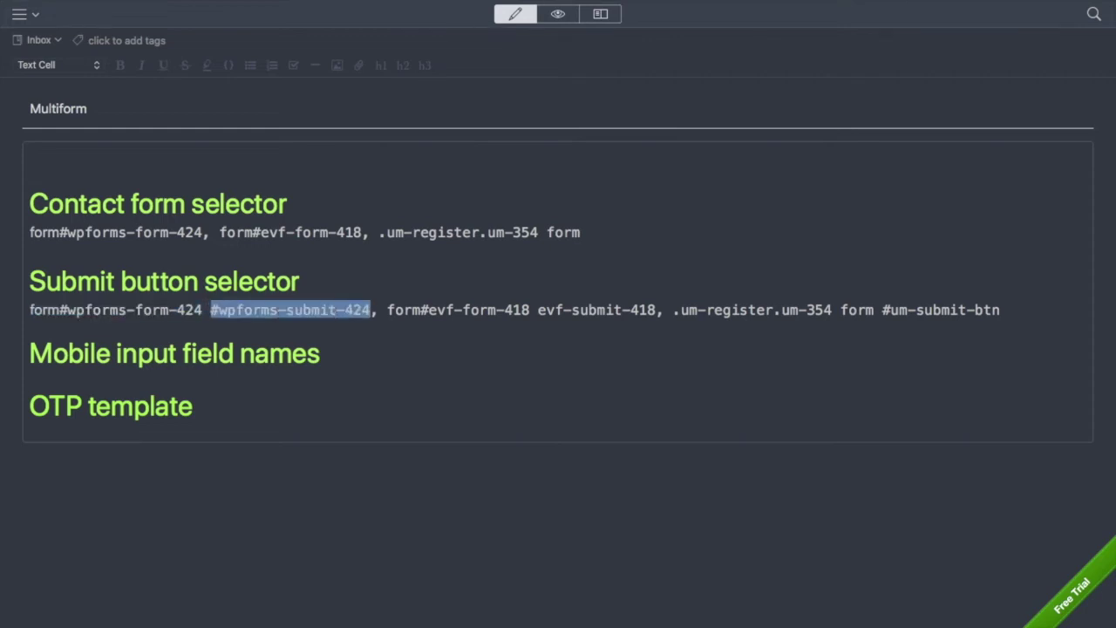
left_click(418, 320)
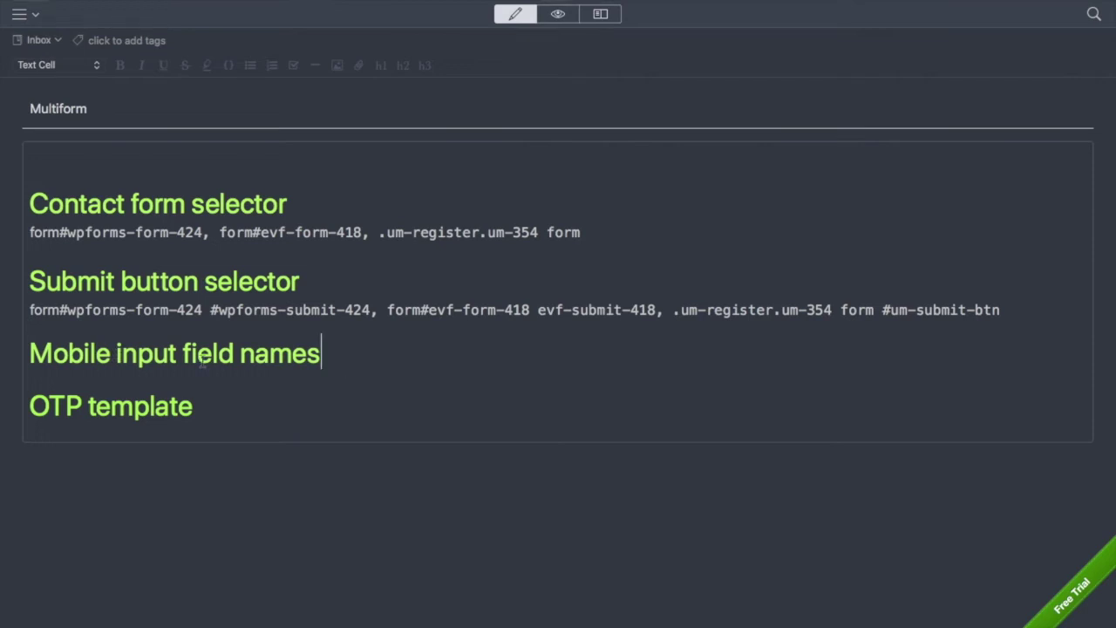
Return to Chrome and scroll up to the site's forms.
key("super+Tab")
scroll(517, 237, "up", 1)
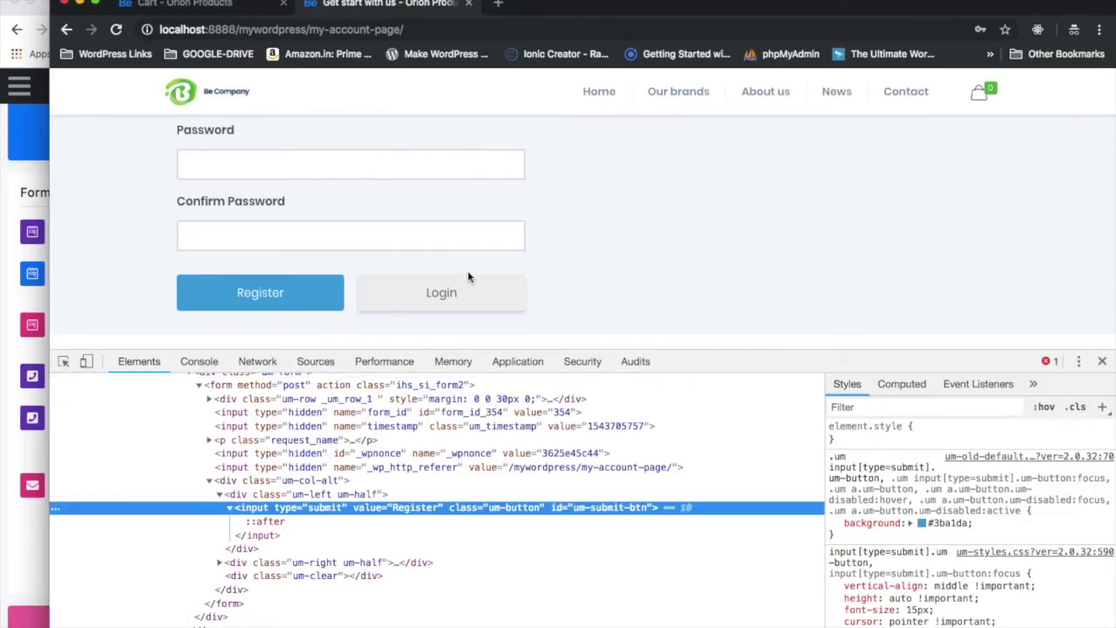
scroll(468, 277, "up", 5)
scroll(468, 277, "up", 8)
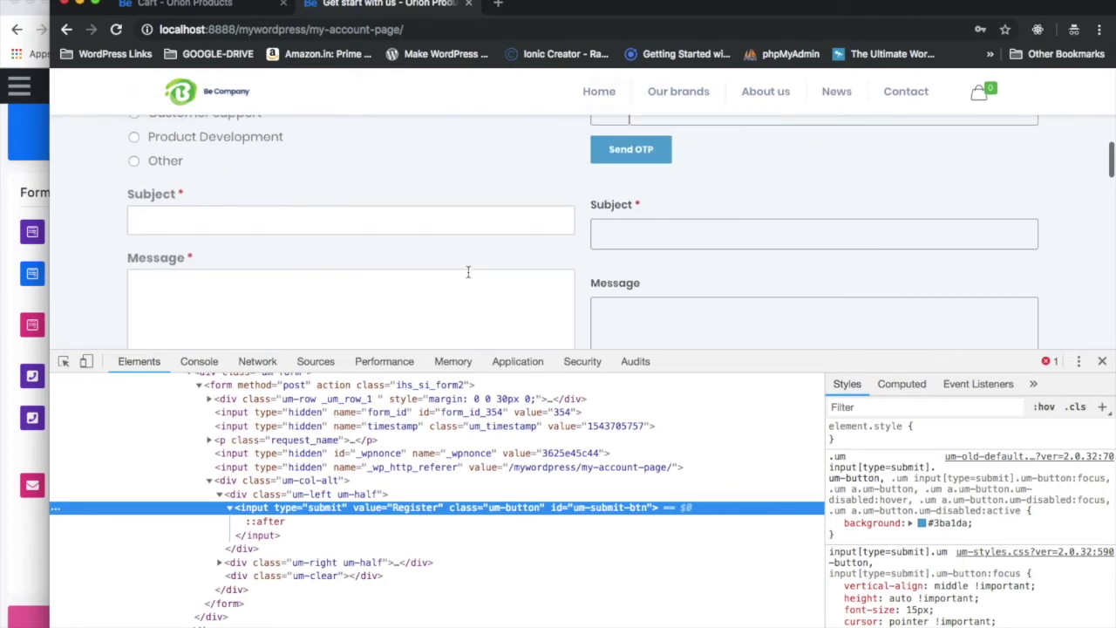
Inspect the Contact No input element in Chrome.
left_click(265, 194)
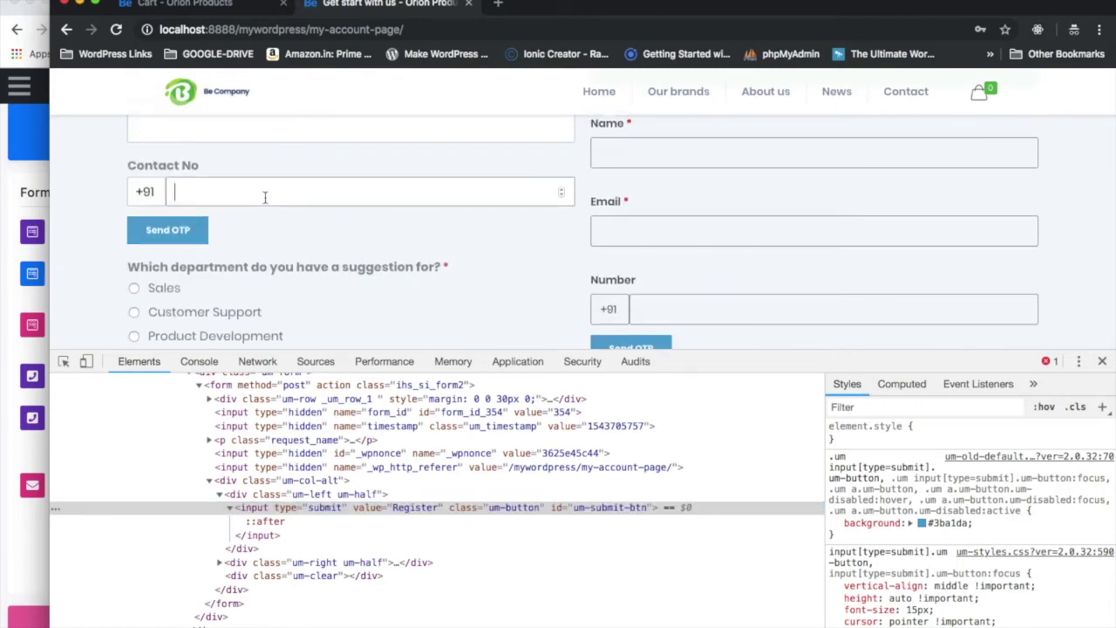
right_click(272, 204)
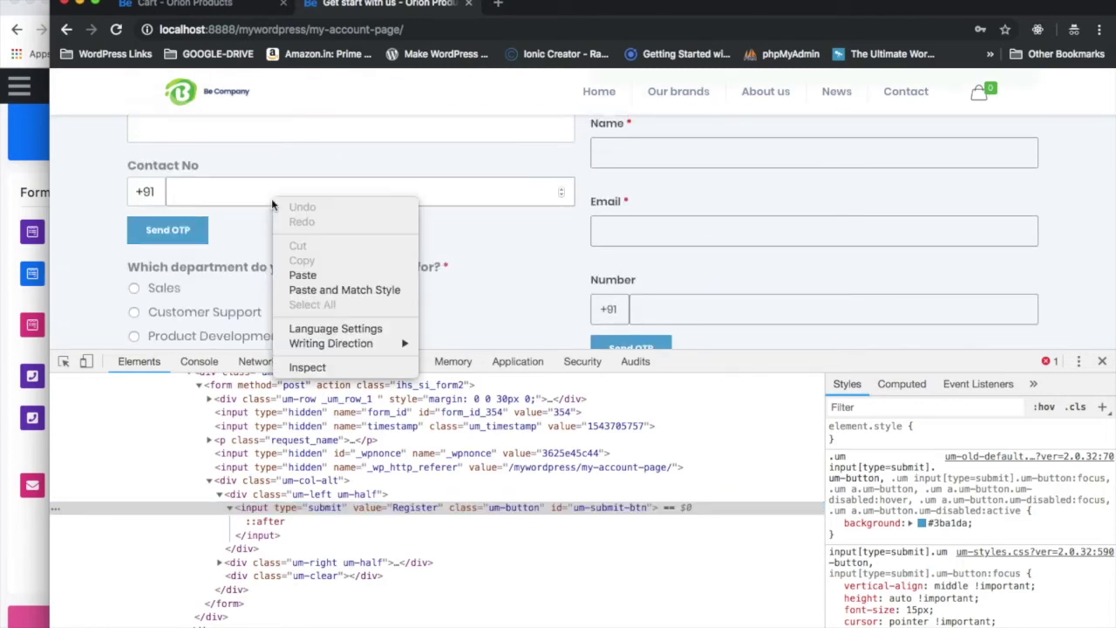
left_click(323, 366)
Copy the note's submit selector line into Orion OTP's Submit Button Selector field.
key("super+Tab")
key("super+Tab")
key("super+Tab")
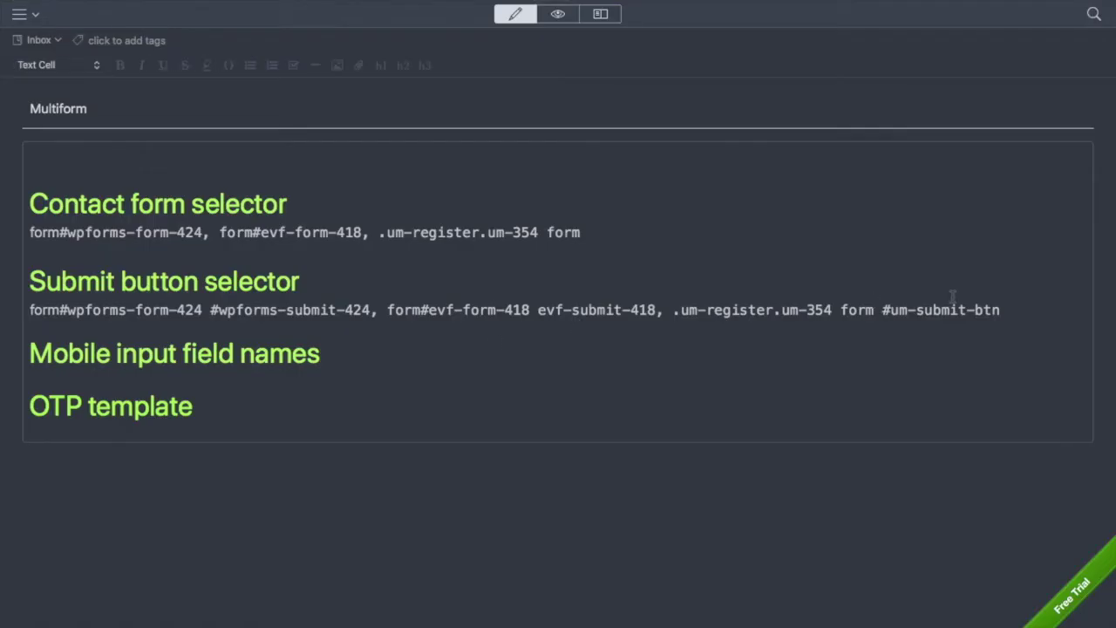
left_click(1001, 309)
key("super+shift+Left")
key("super+Tab")
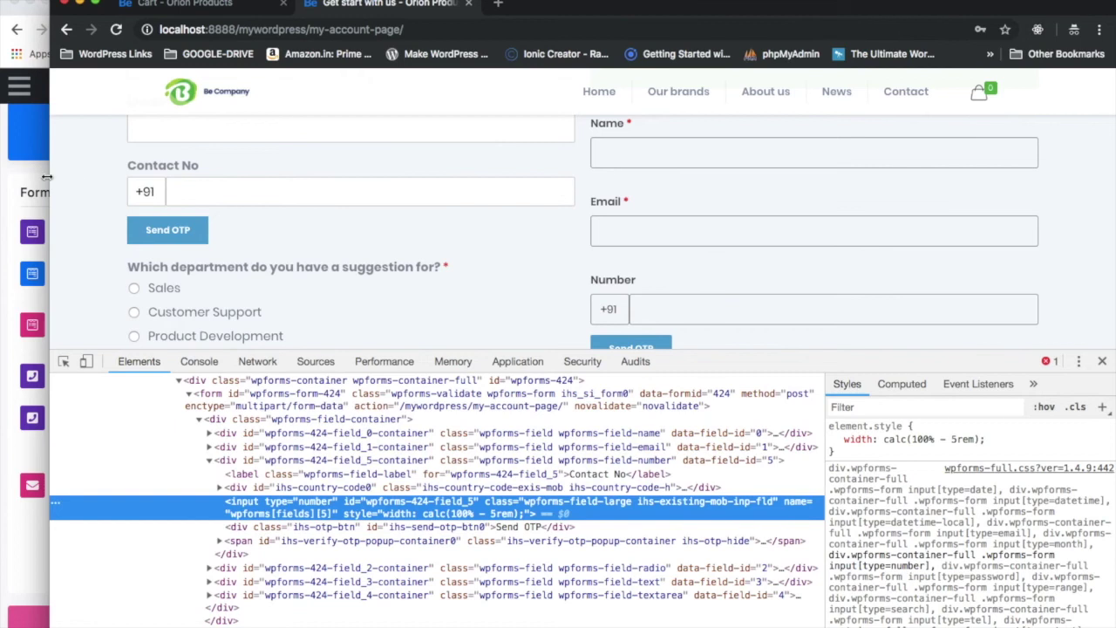
left_click(25, 178)
left_click(271, 323)
key("super+v")
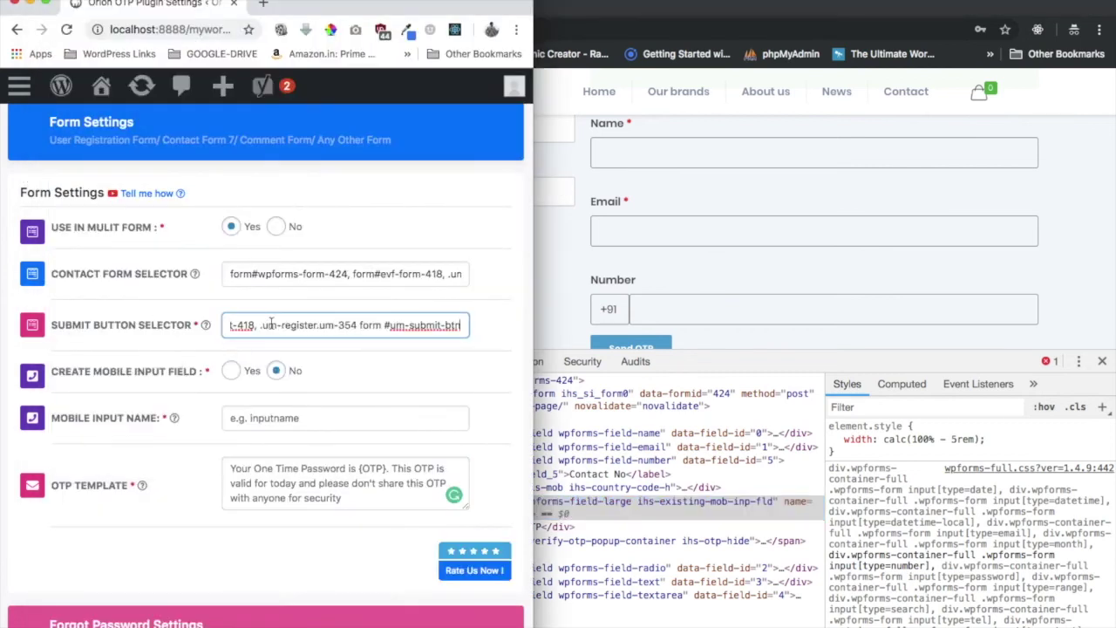
Go back to the browser with DevTools and right-click the Contact No field.
key("super+Tab")
key("super+Tab")
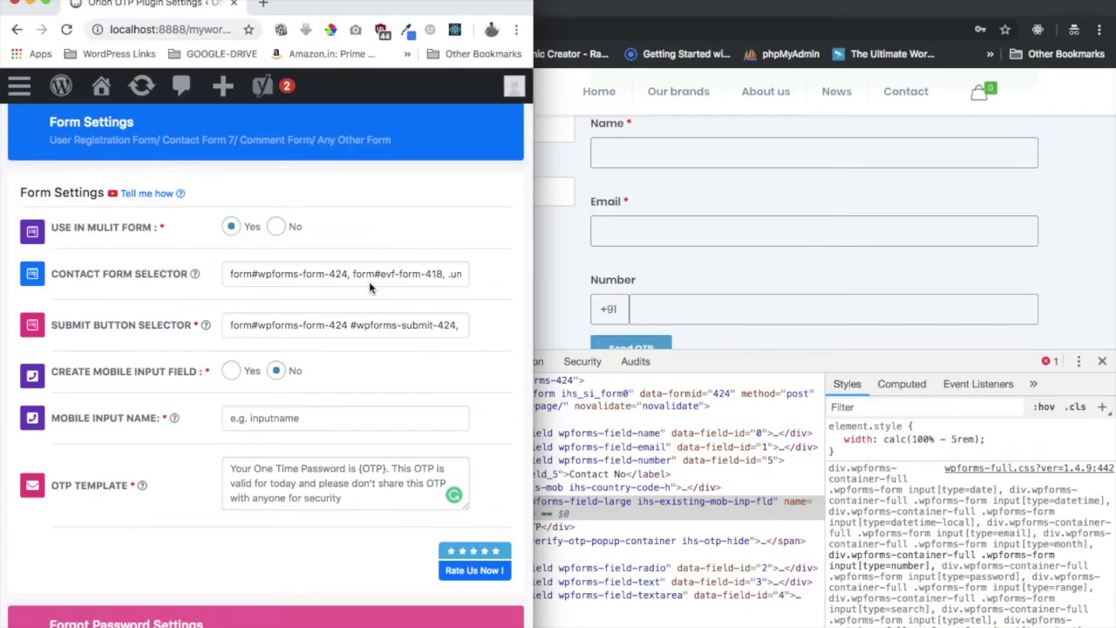
left_click(656, 190)
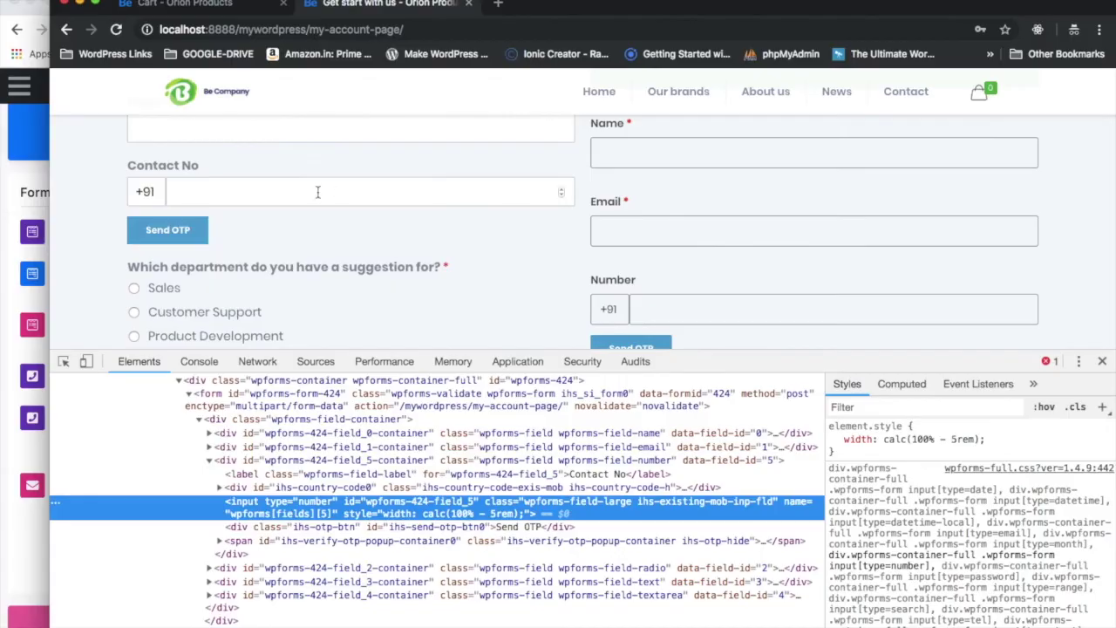
key("super+Tab")
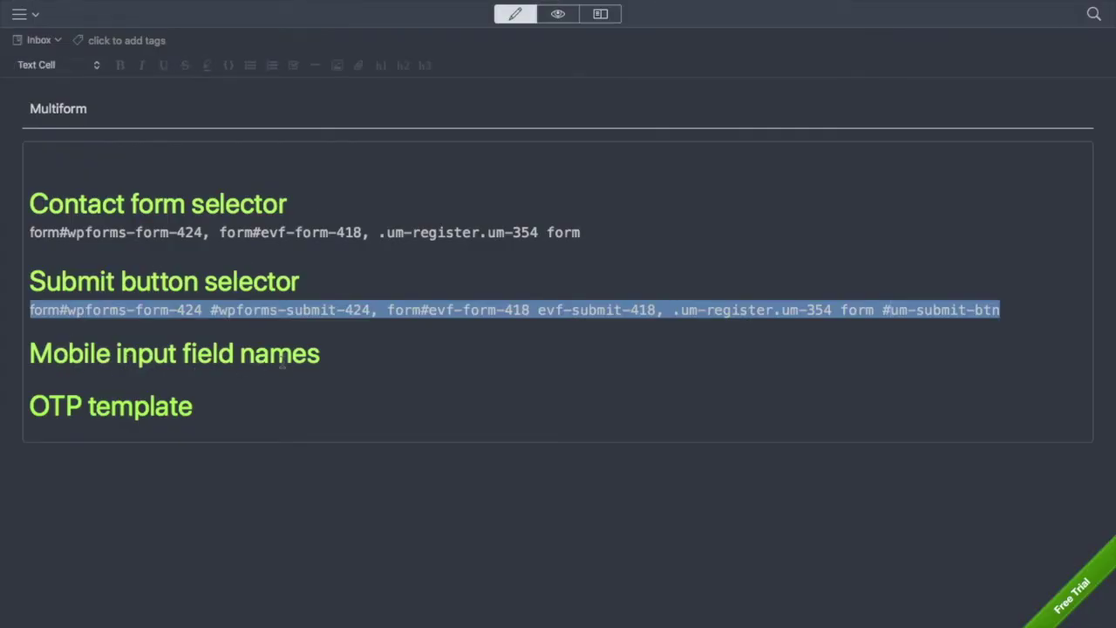
key("super+Tab")
left_click(265, 193)
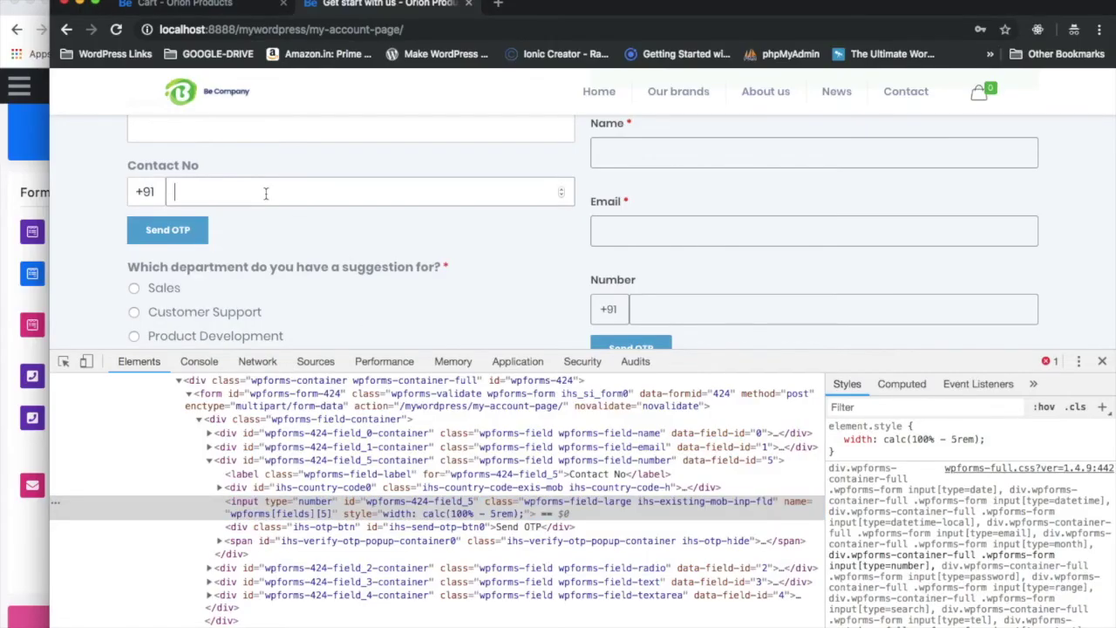
right_click(266, 192)
Record the Contact No input name 'wpforms[fields][5],' under Mobile input field names.
left_click(314, 354)
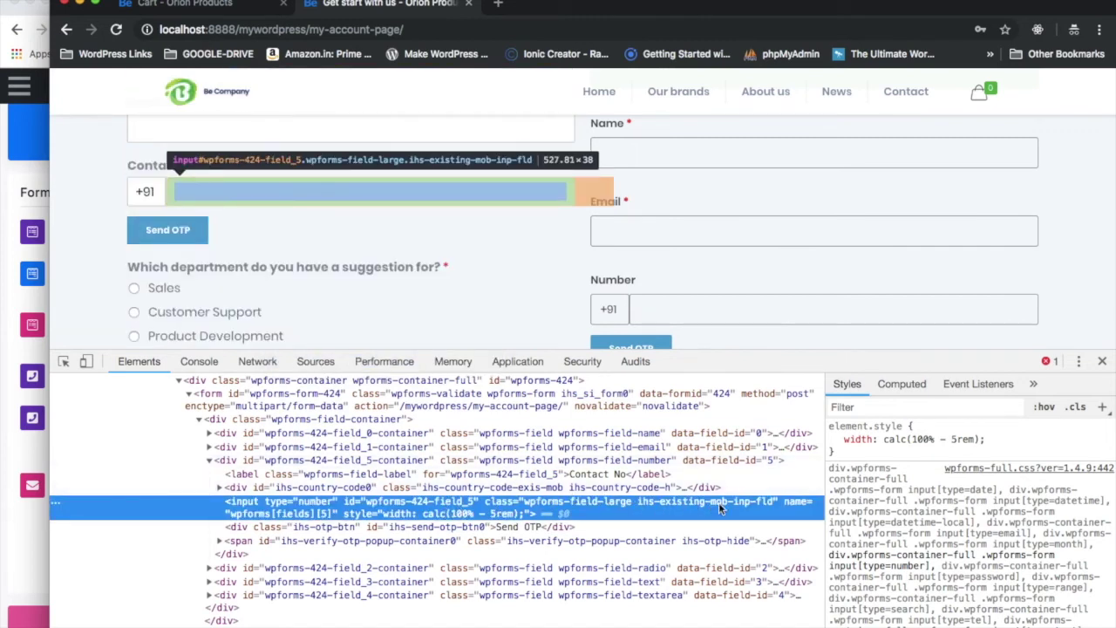
double_click(305, 518)
key("ctrl+c")
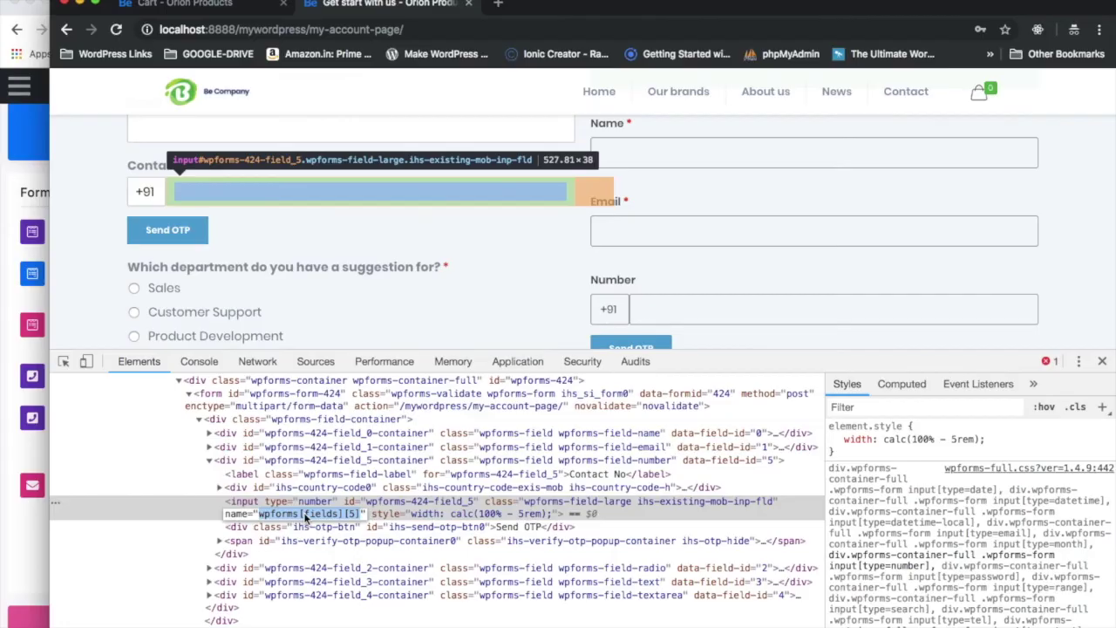
key("super+Tab")
left_click(192, 353)
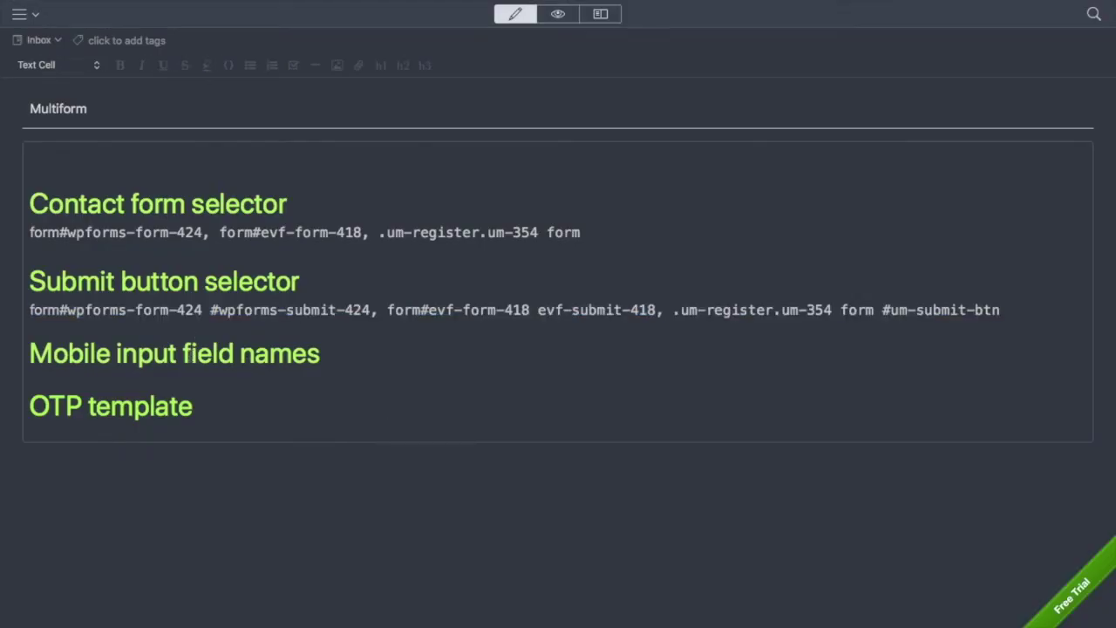
key("Return")
key("ctrl+v")
type(",")
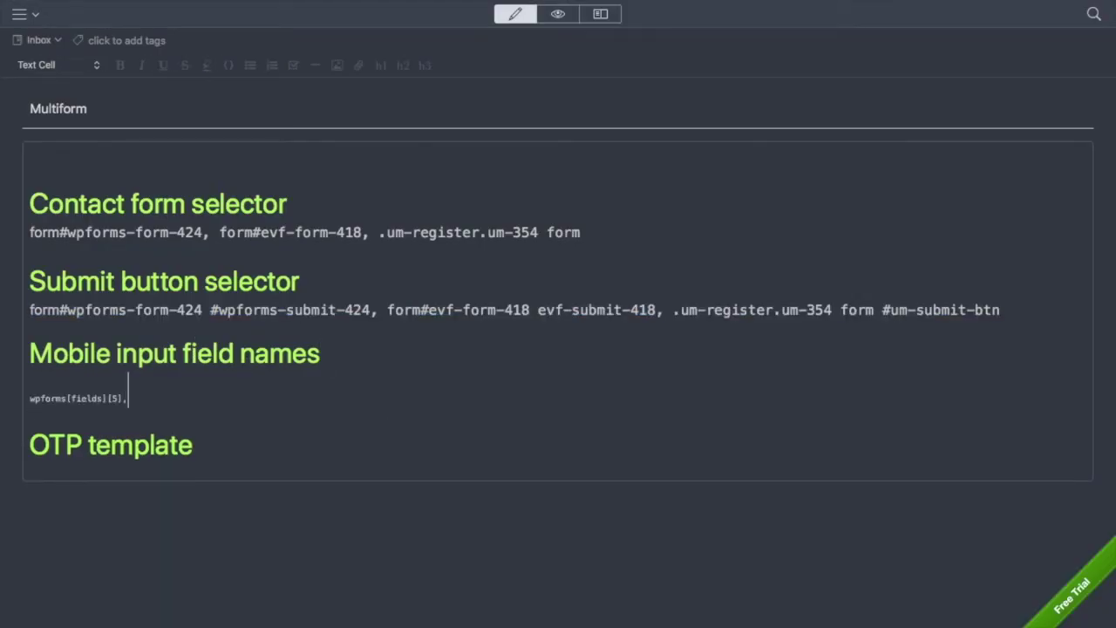
Inspect the second form's Number field and select its name attribute.
key("super+Tab")
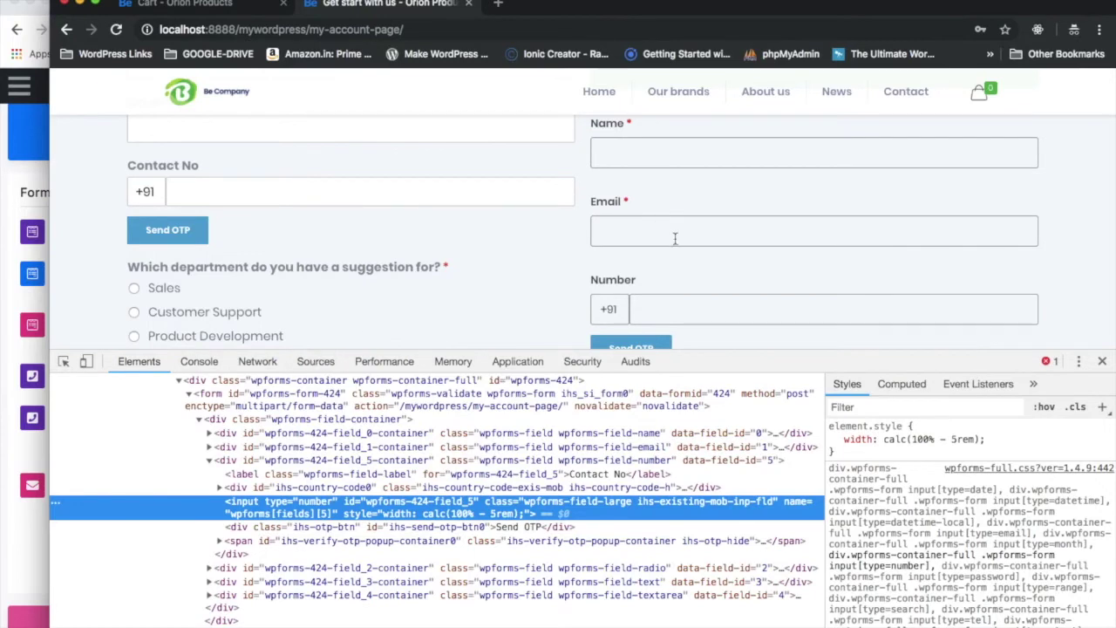
left_click(663, 311)
right_click(663, 312)
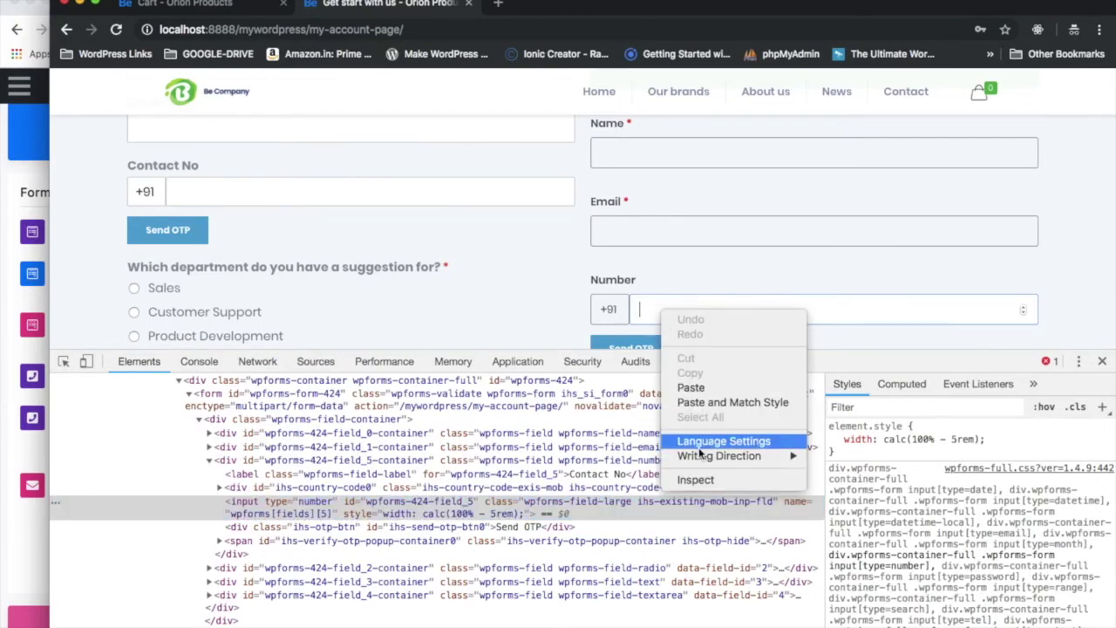
left_click(699, 478)
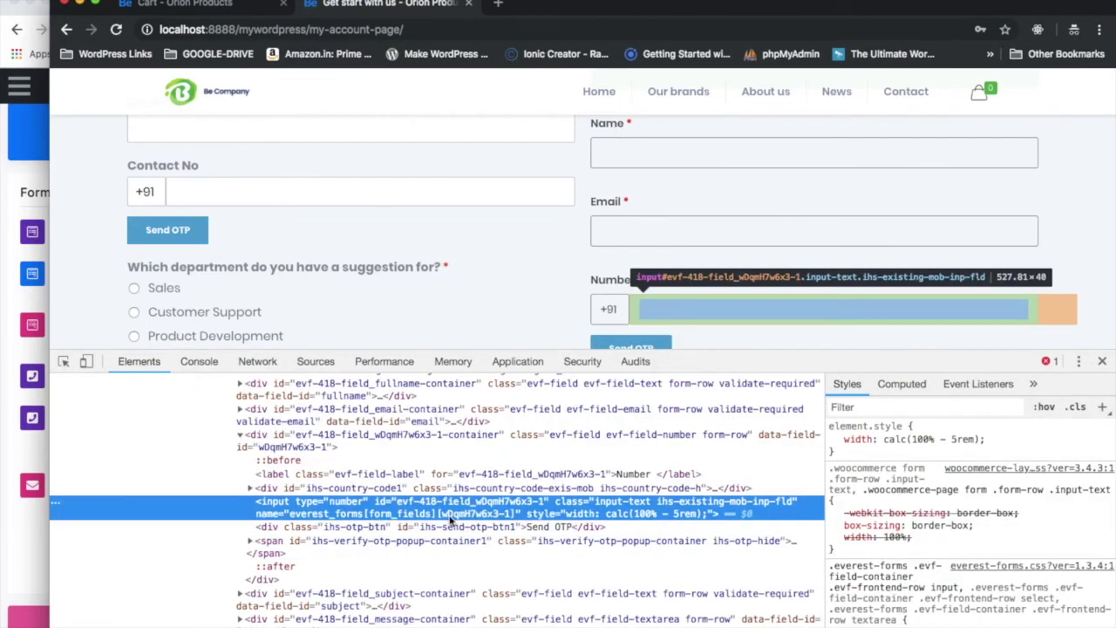
double_click(451, 515)
Add everest_forms[form_fields][wDqmH7w6x3-1] as the second Mobile field name, trimming the name=" prefix and quote.
key("super+c")
key("super+Tab")
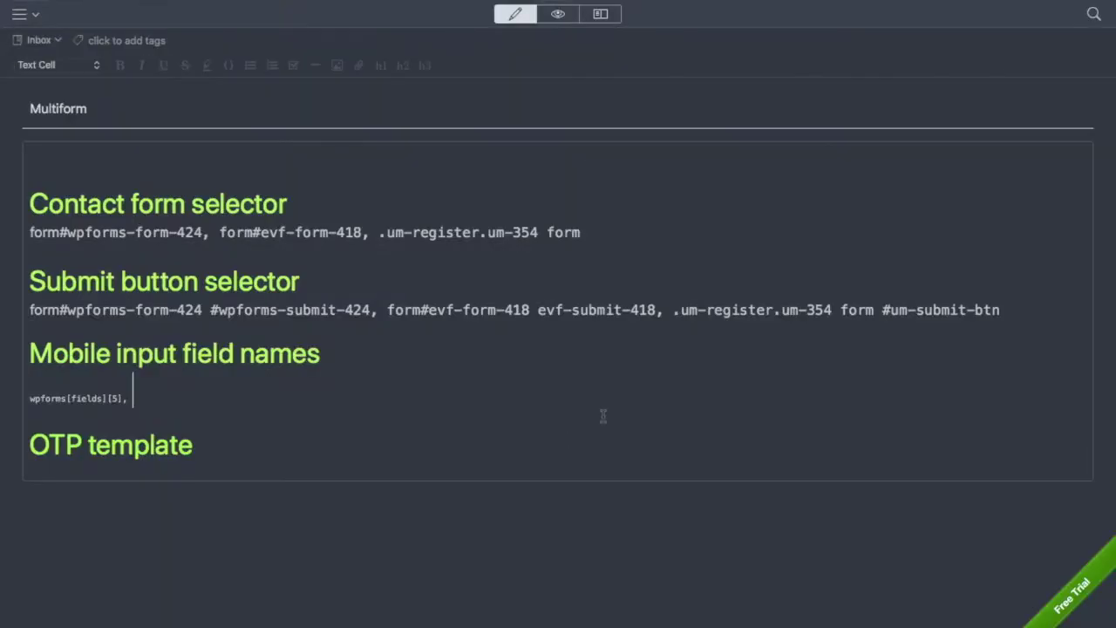
key("super+v")
type(",")
key("BackSpace")
key("alt+Left")
key("alt+Left")
key("alt+Left")
key("alt+Left")
key("alt+Left")
key("alt+Right")
key("alt+Right")
key("alt+Left")
key("BackSpace")
key("BackSpace")
key("BackSpace")
key("BackSpace")
key("BackSpace")
key("BackSpace")
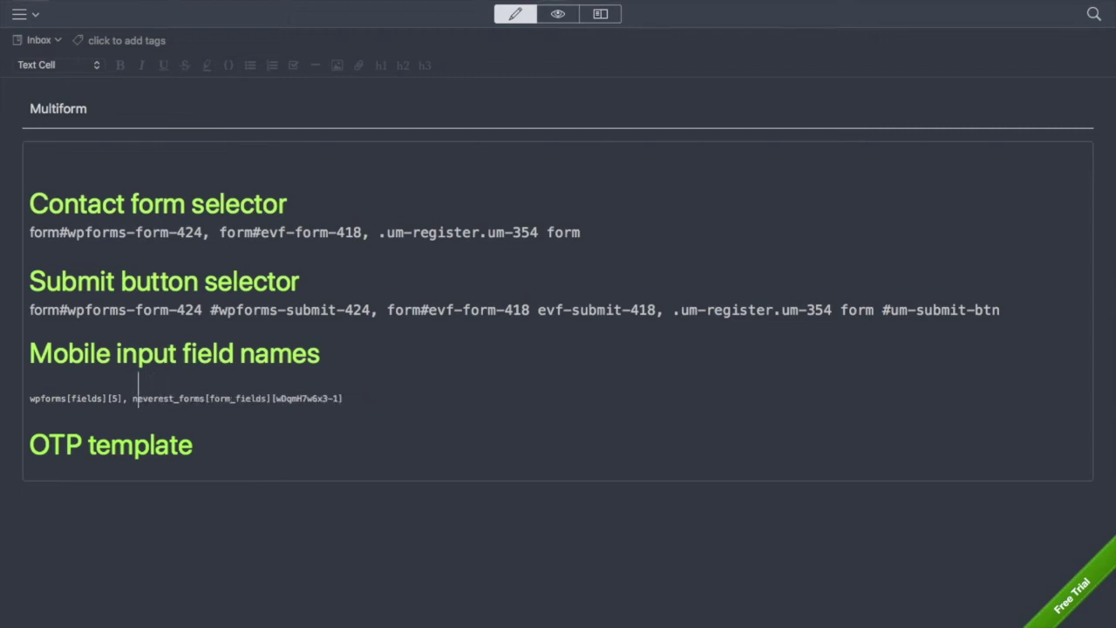
key("super+Right")
type(",")
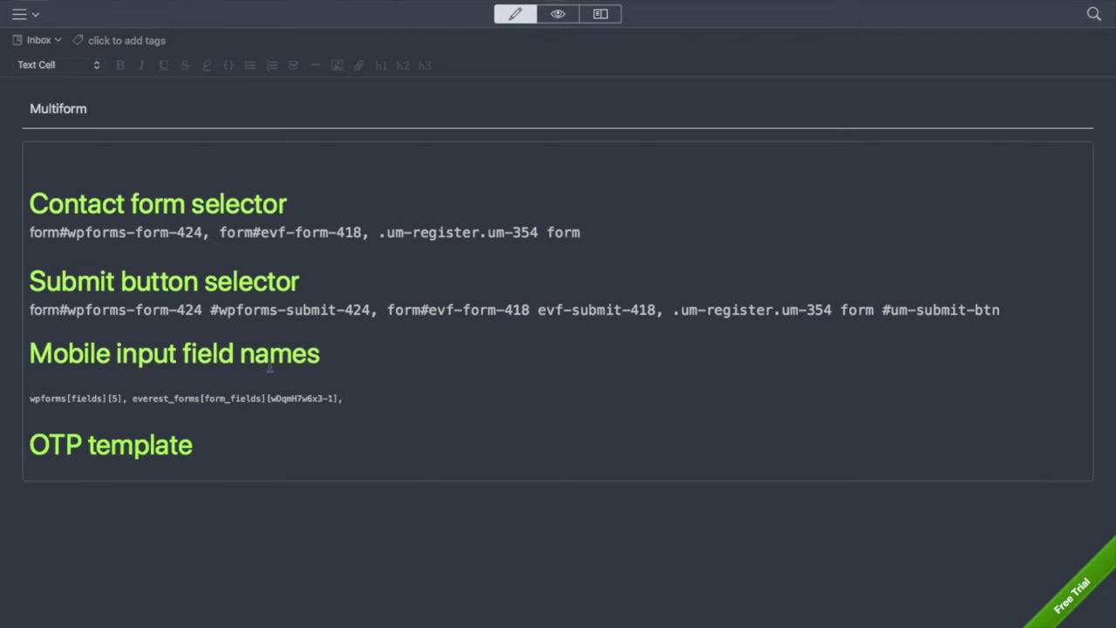
key("super+Tab")
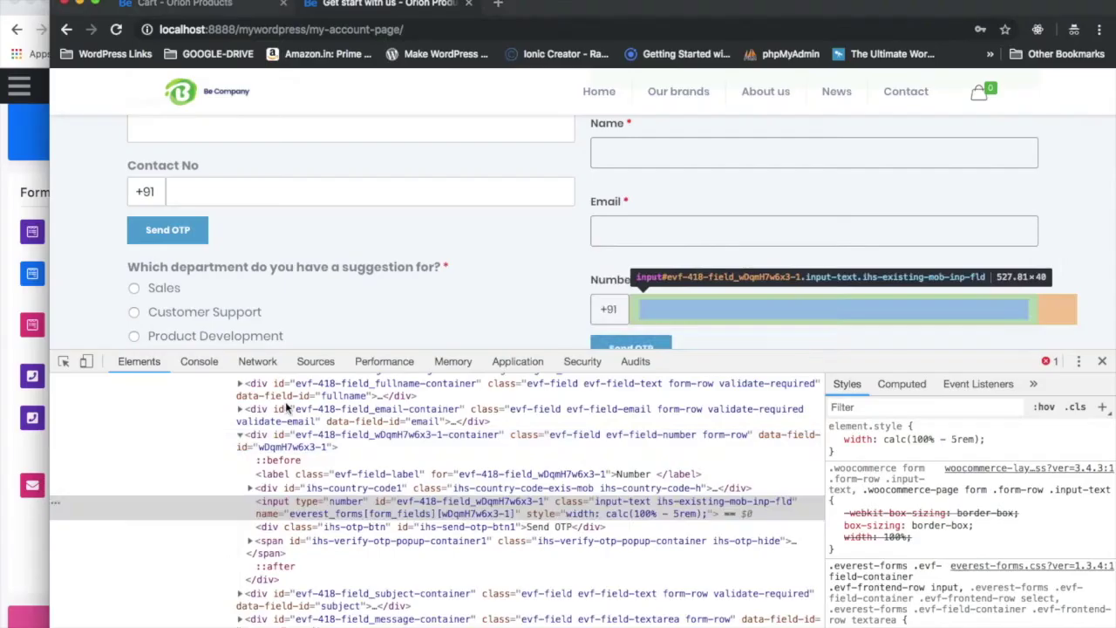
Inspect the Register form's Mobile Number input to get its name, mobile_number-354.
scroll(668, 290, "down", 10)
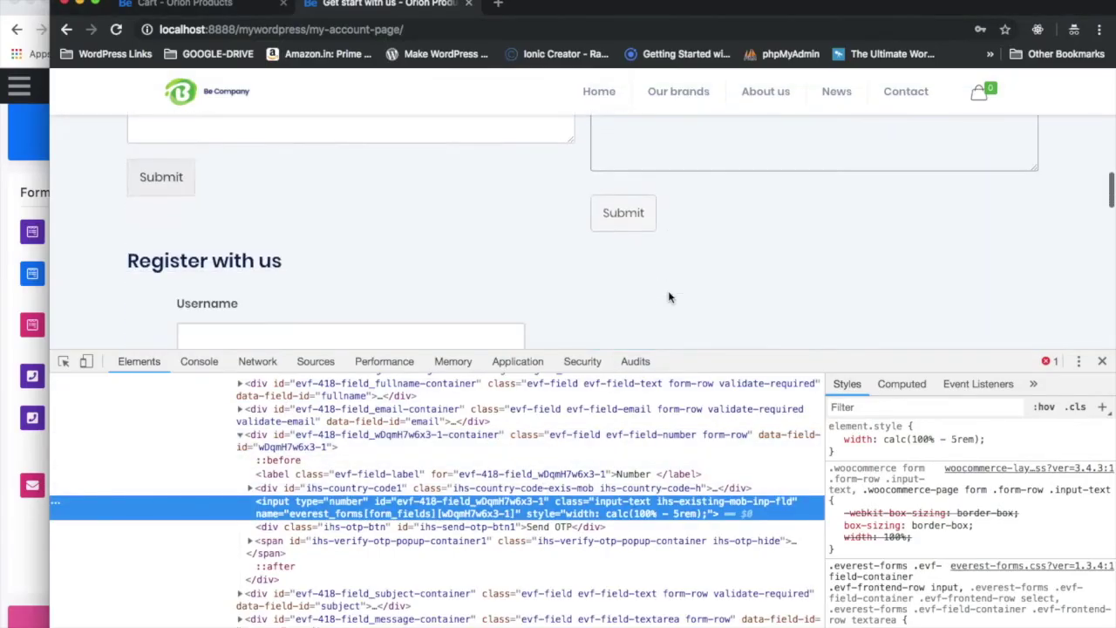
left_click(360, 202)
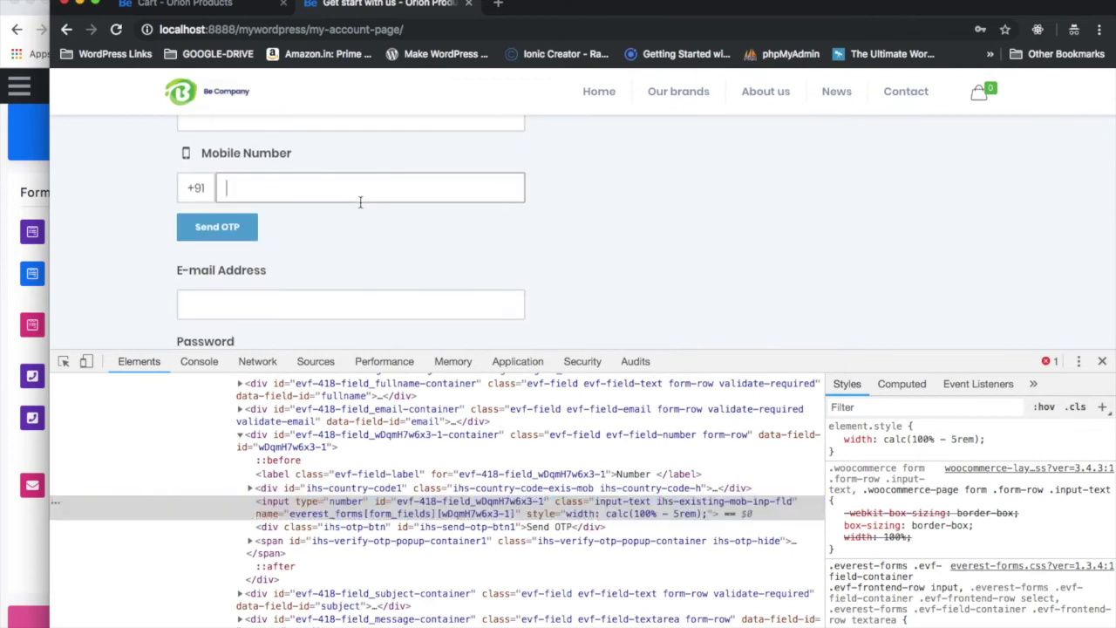
right_click(361, 202)
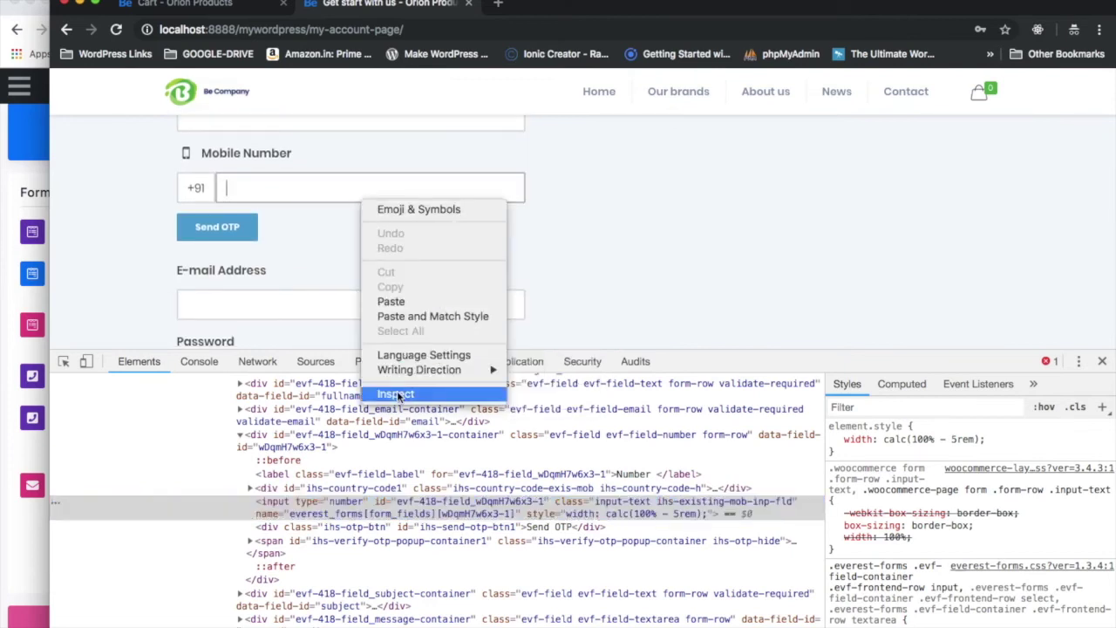
left_click(396, 393)
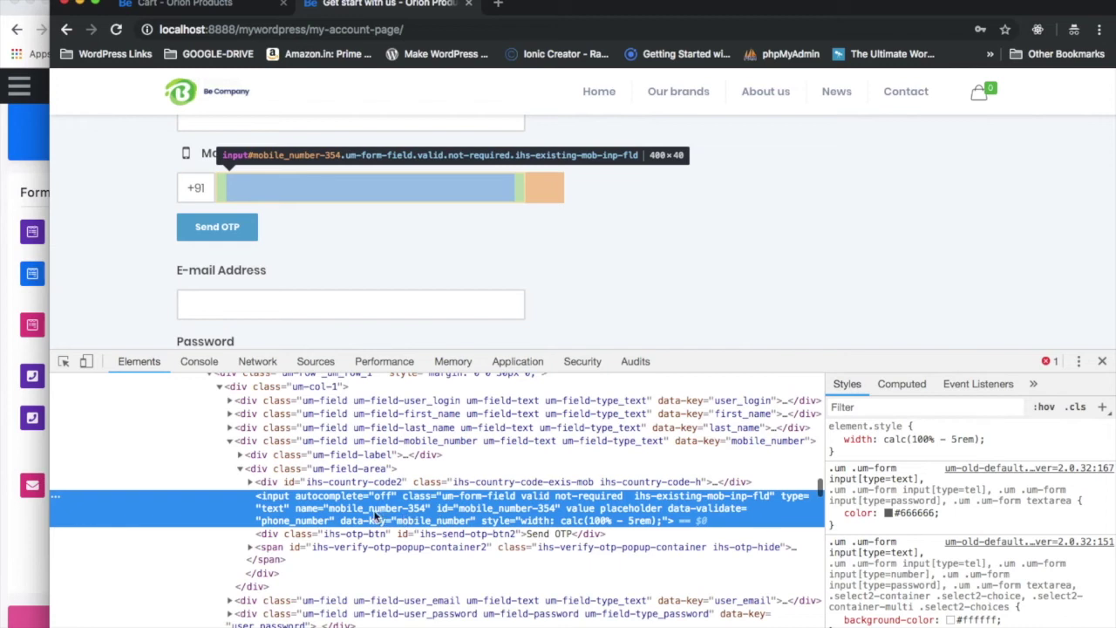
key("super+Tab")
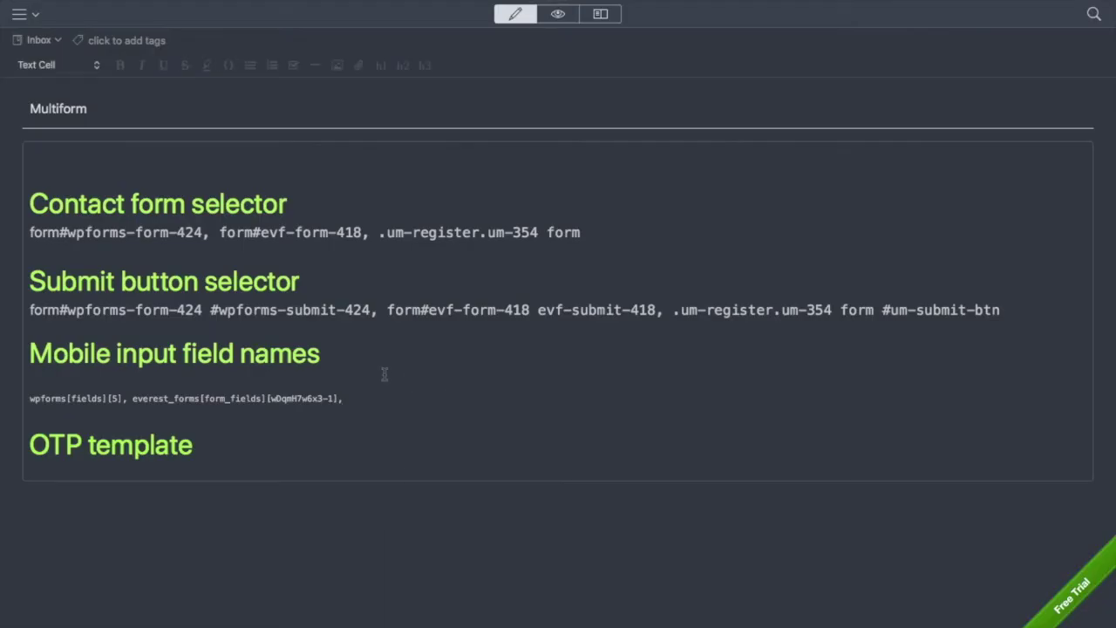
Append mobile_number-354 to the field names line and set the line's text size to 18.
key("super+v")
key("super+a")
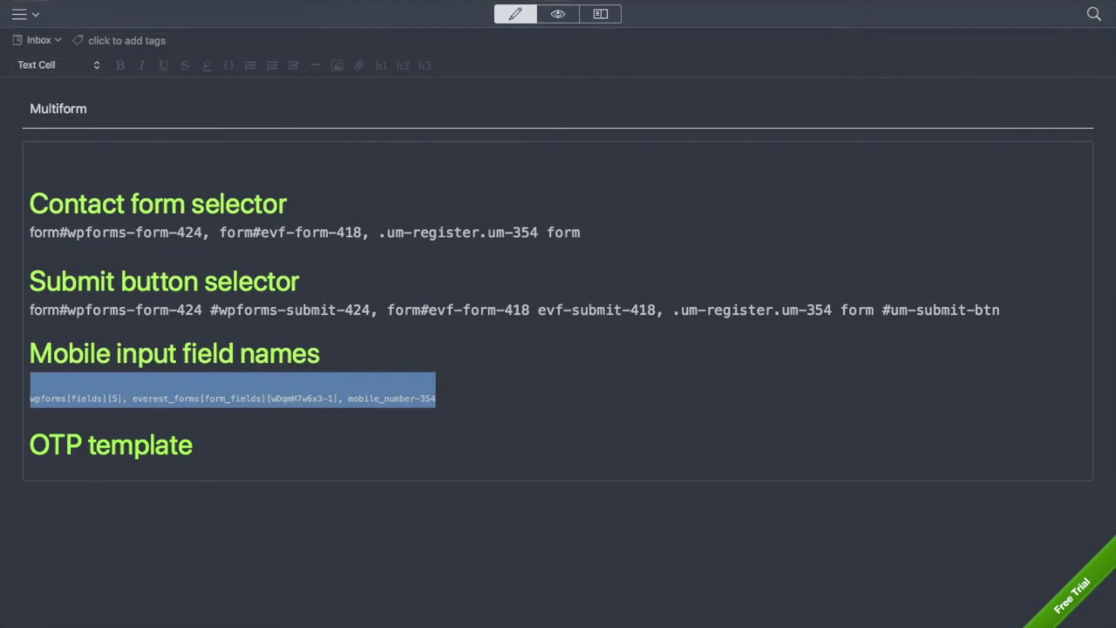
key("super+t")
left_click(741, 242)
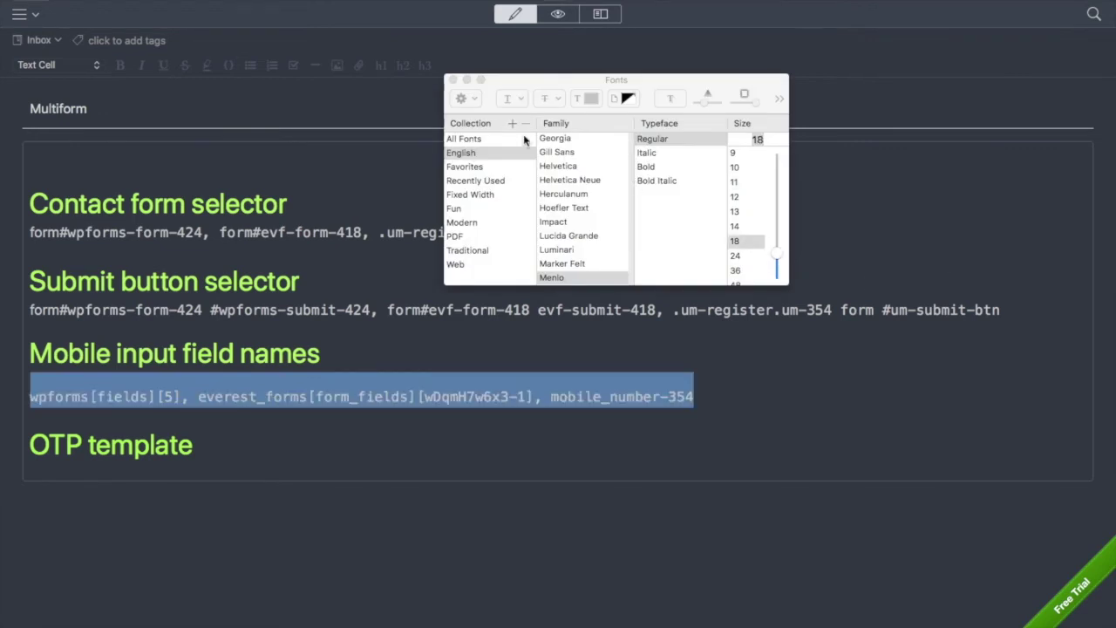
left_click(453, 81)
Check each of the three field names, then copy the whole field names line.
left_click(181, 396)
key("shift+super+Left")
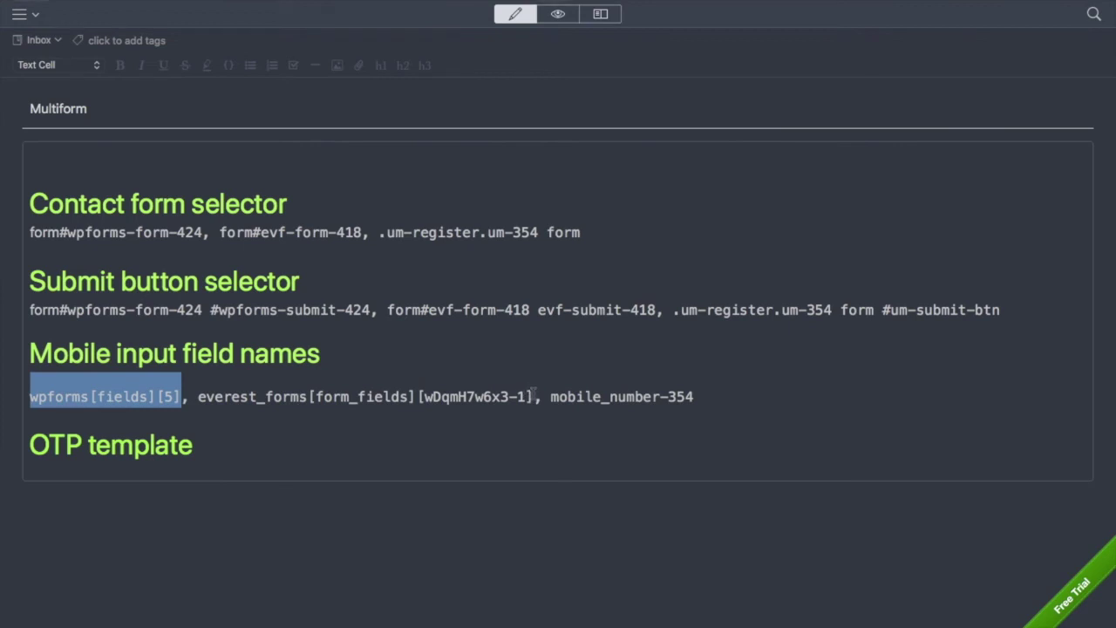
left_click(533, 397)
left_click(315, 397, "shift")
left_click_drag(316, 396, 198, 396)
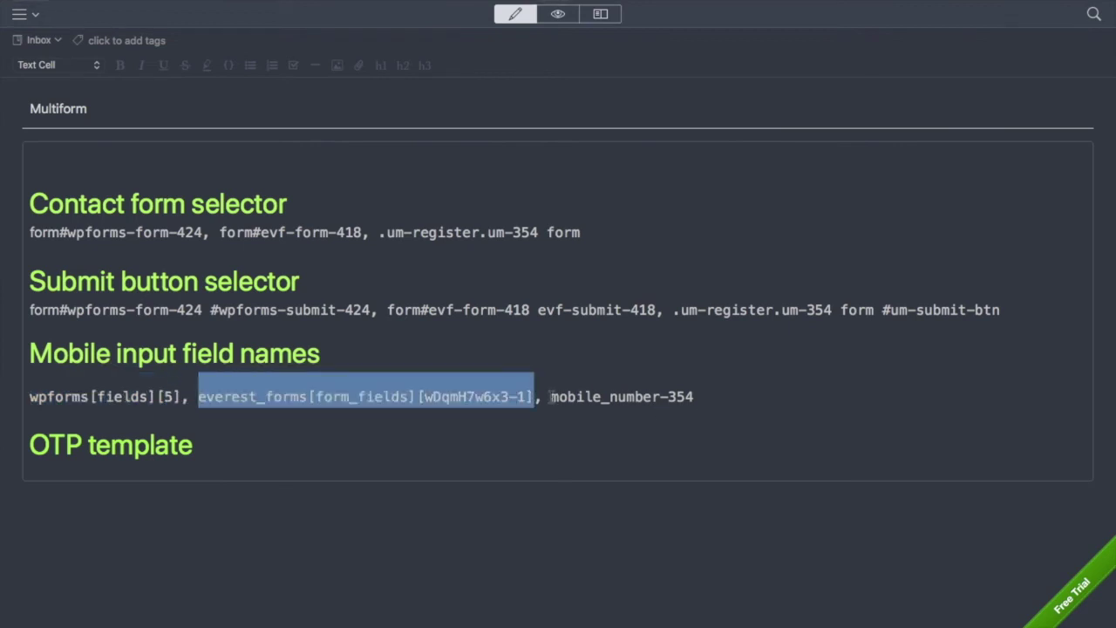
left_click(551, 396)
key("super+Right")
key("shift+super+Left")
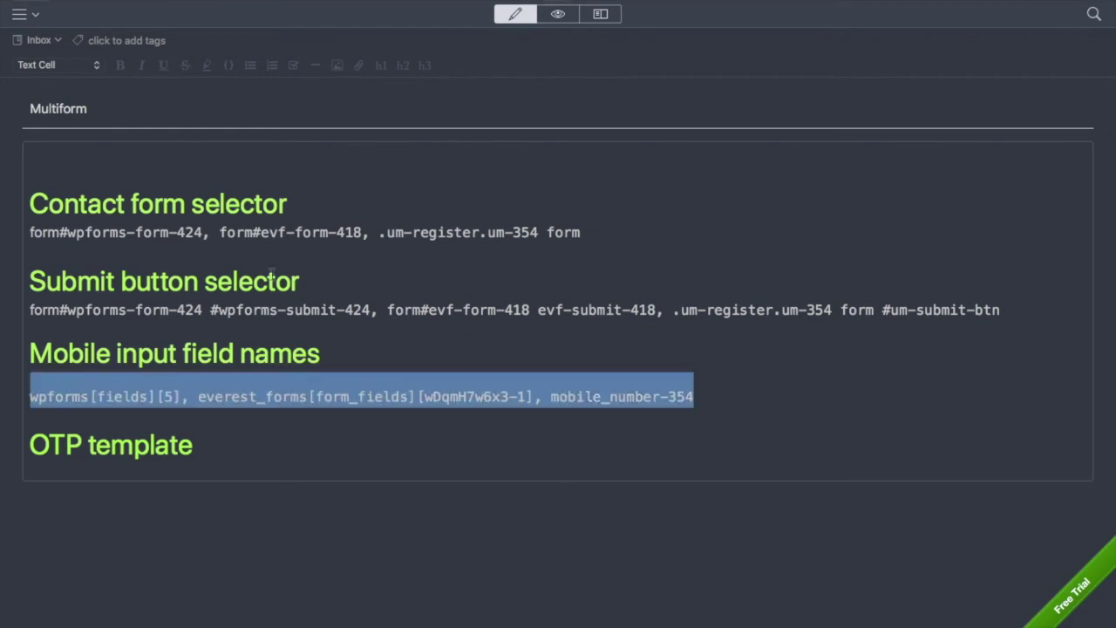
key("super+Tab")
left_click(6, 193)
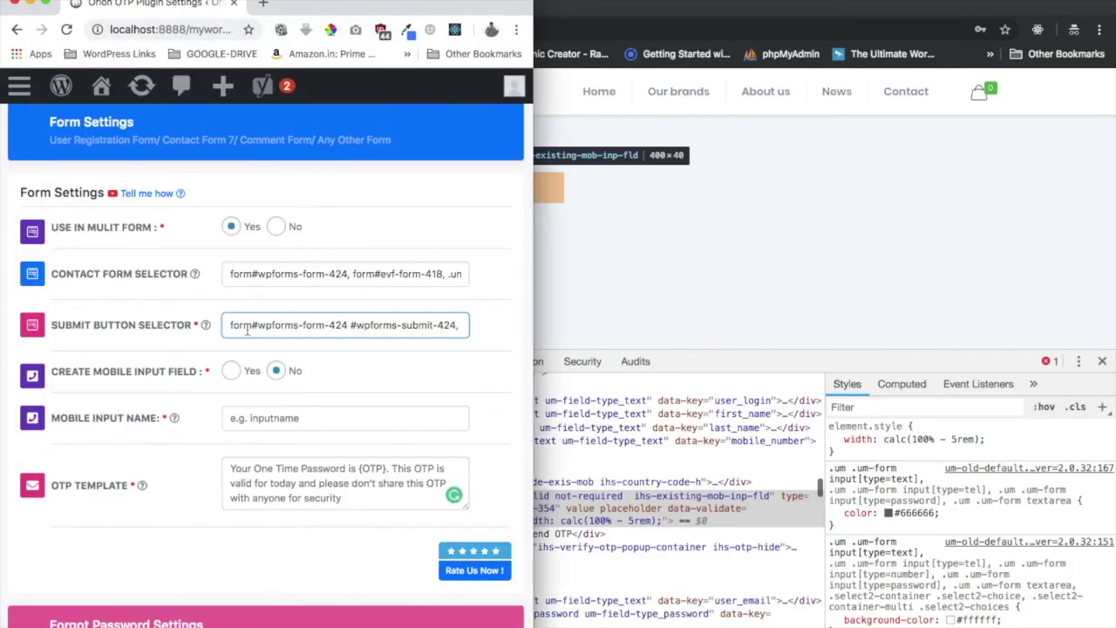
Paste all three mobile field names into Orion OTP's Mobile Input Name field.
left_click(285, 418)
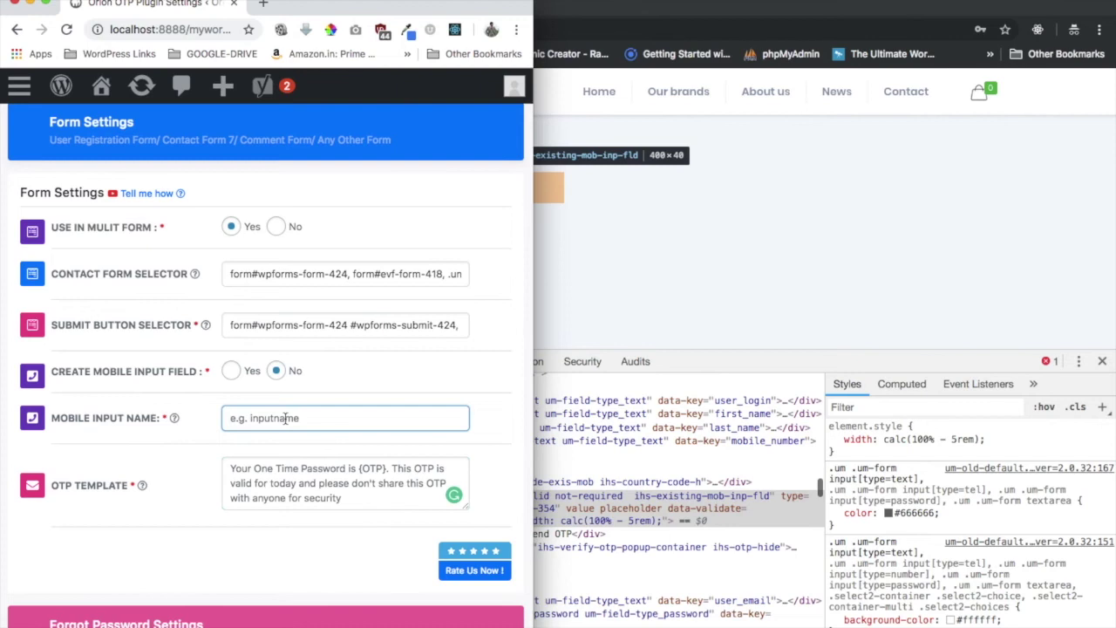
key("super+v")
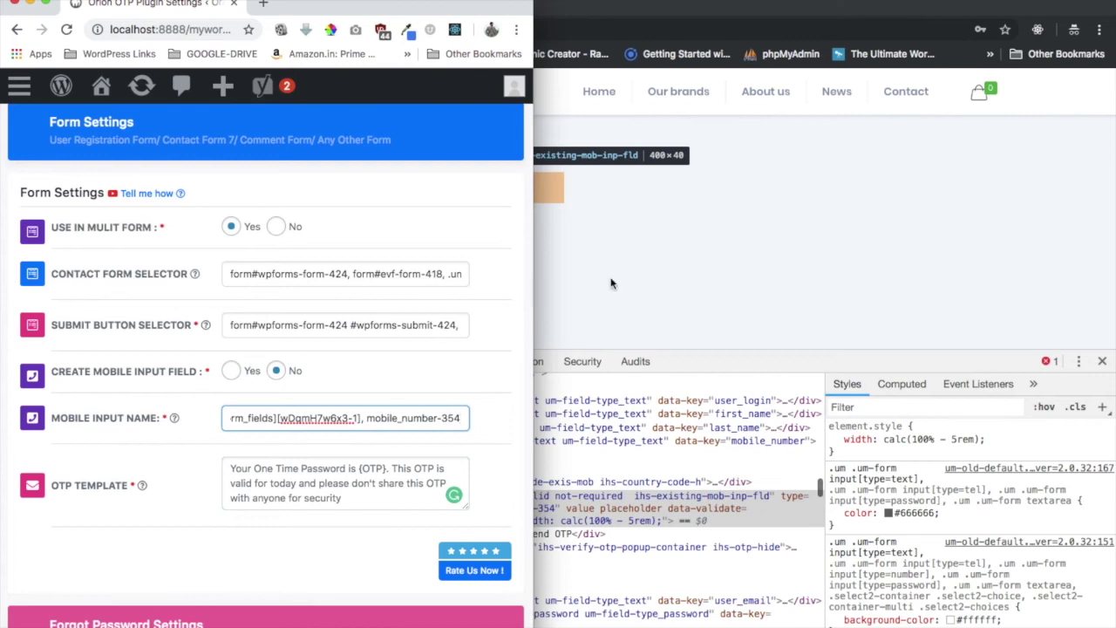
left_click(733, 210)
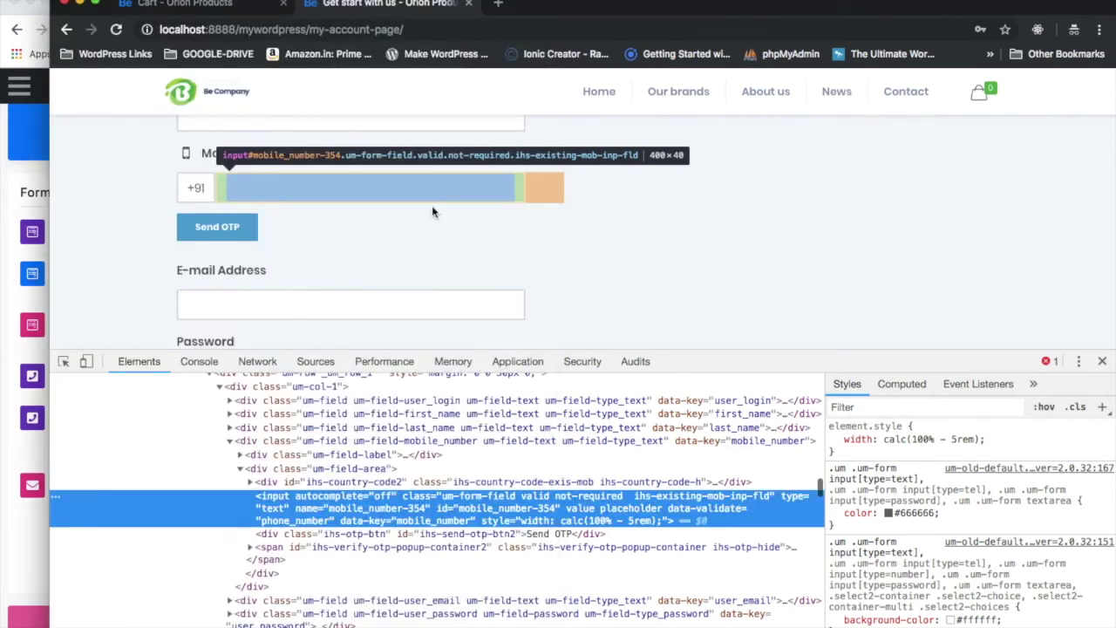
left_click(2, 190)
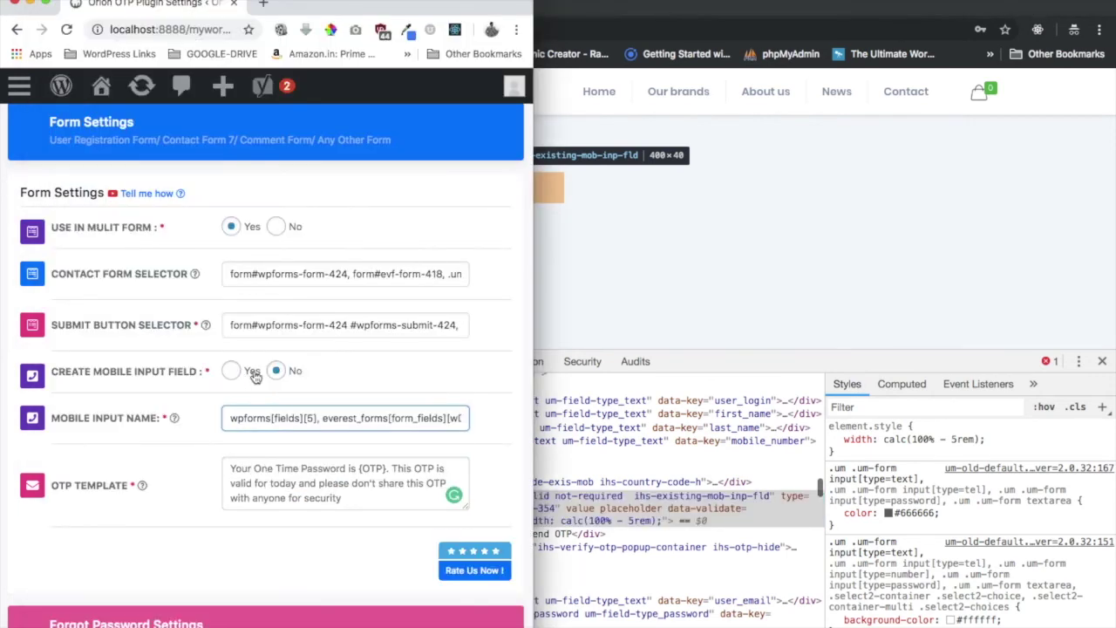
scroll(405, 359, "down", 2)
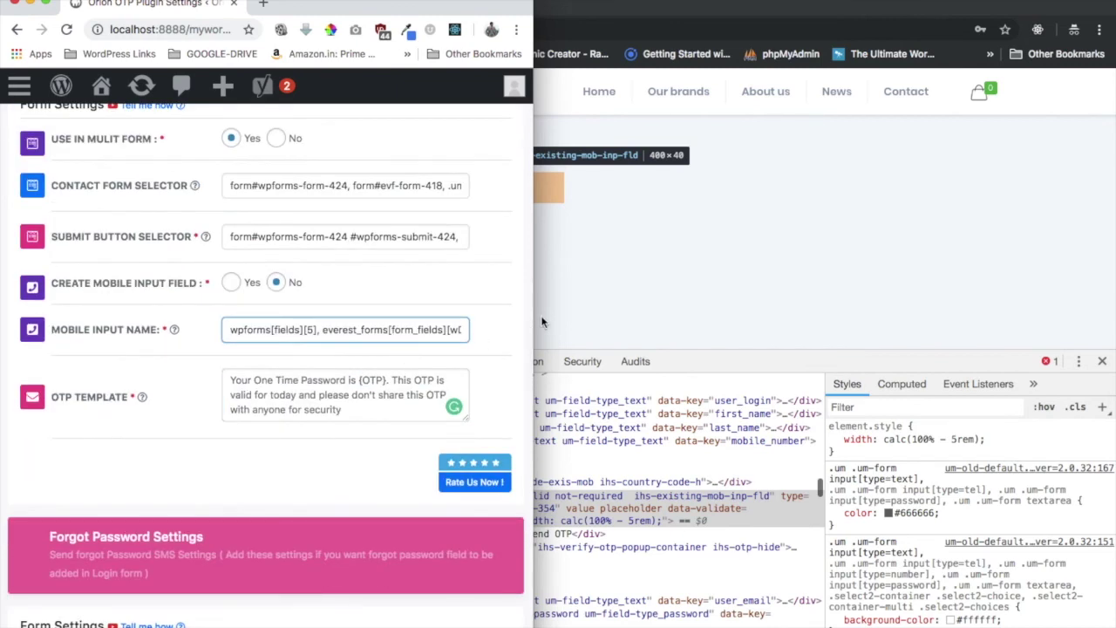
Overwrite the old OTP template with the text 'verification code is {OTP}'.
key("Tab")
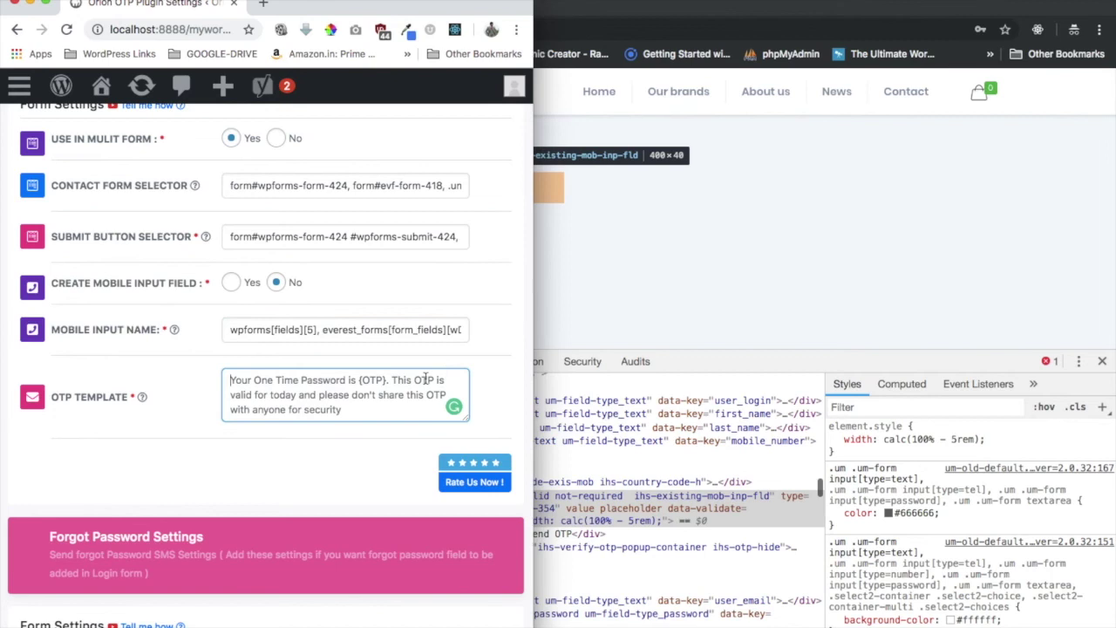
scroll(357, 374, "up", 5)
scroll(352, 379, "right", 2)
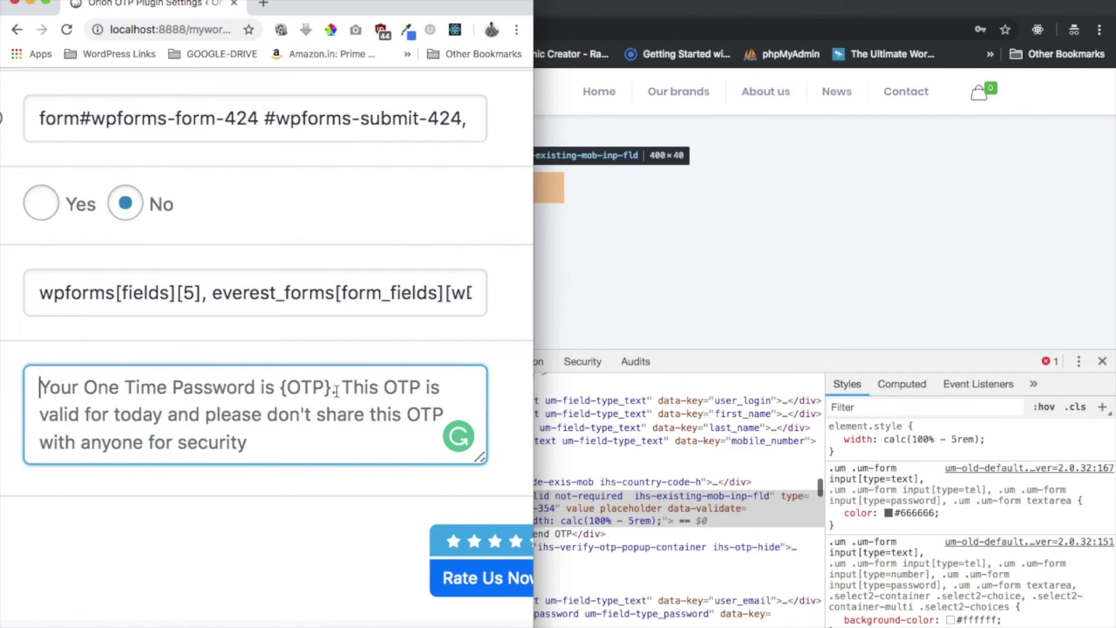
key("super+a")
type("You pa")
key("BackSpace")
type("password")
key("alt+shift+Left")
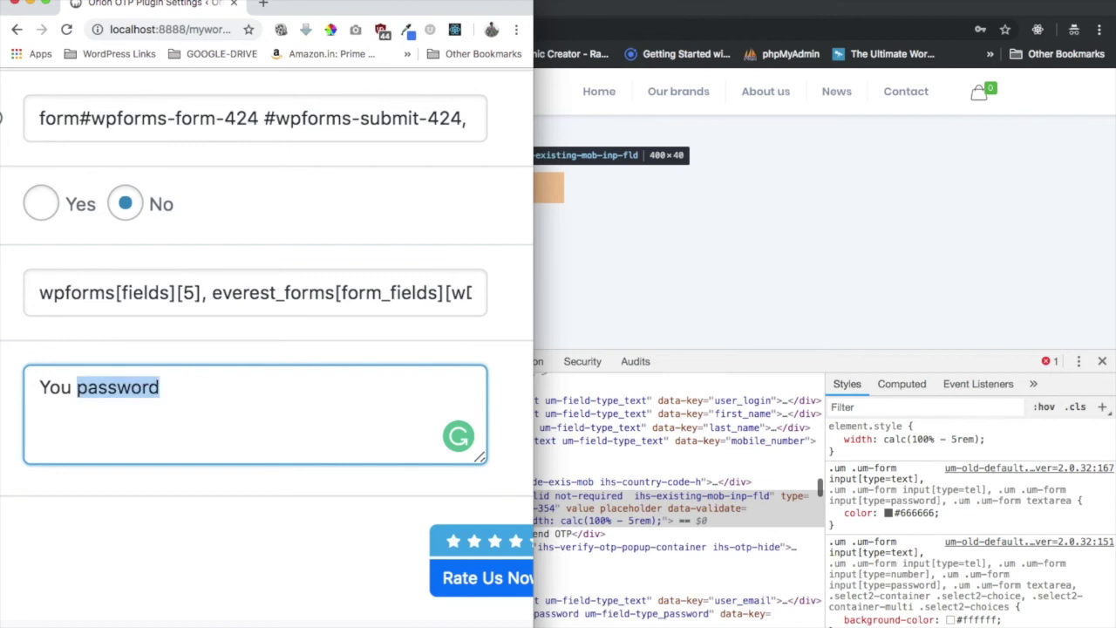
type("verif")
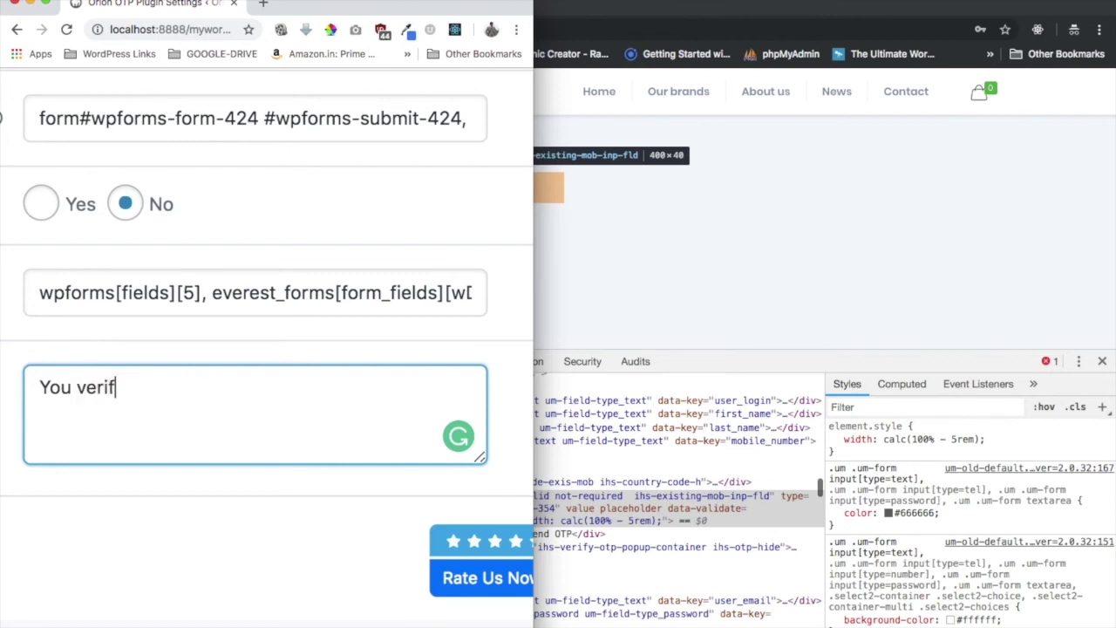
type("ication code ")
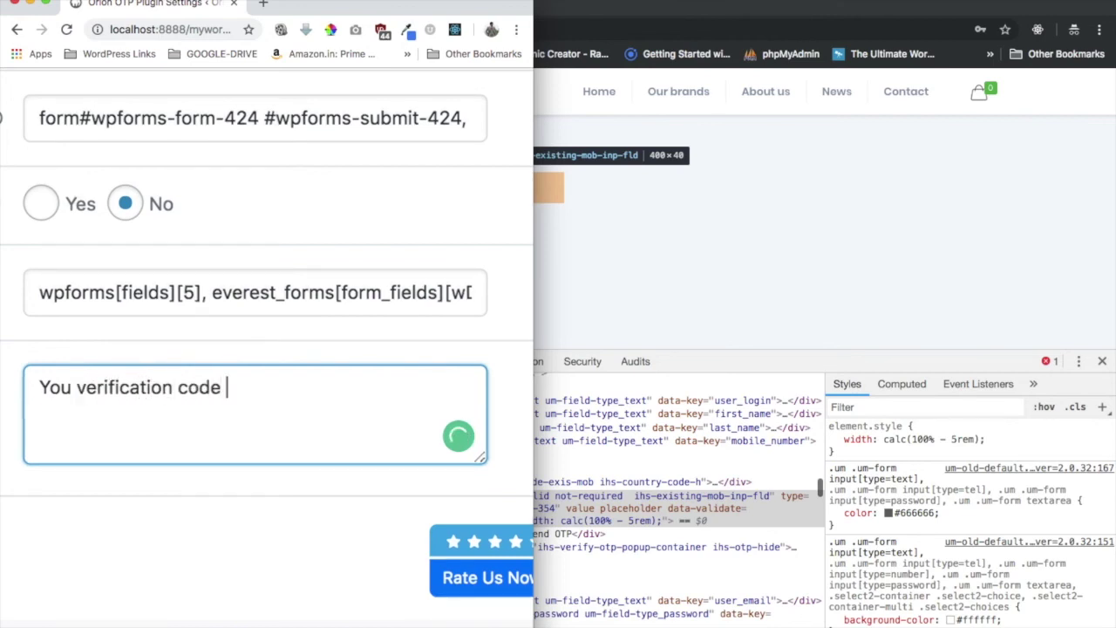
type("is {}OTP")
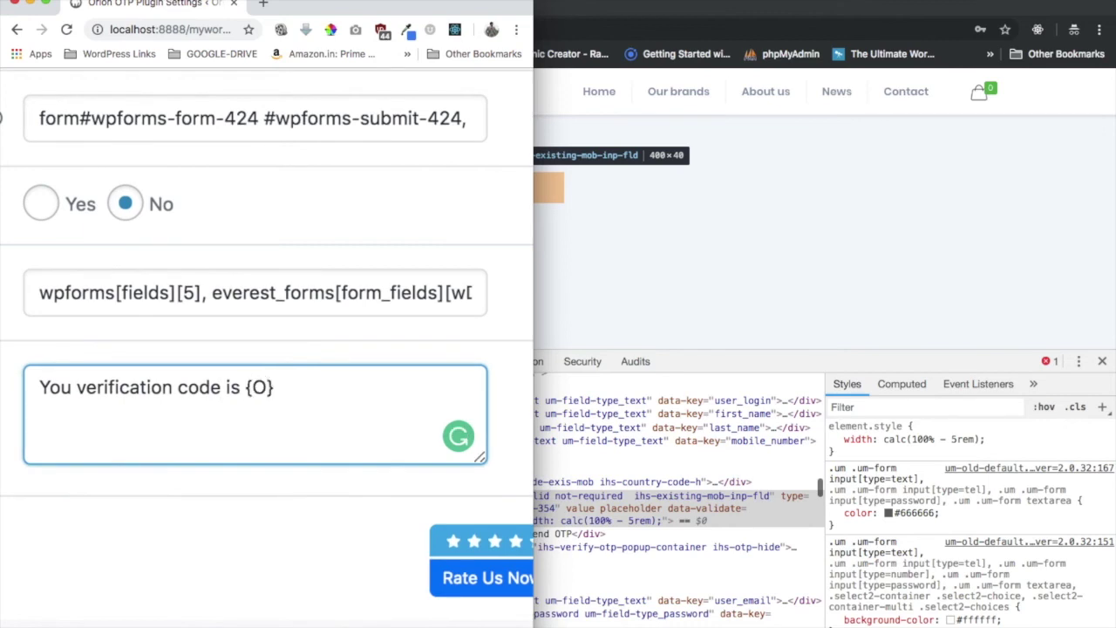
Fix the first word to 'Your', then check the {OTP} placeholder and the mobile input names.
scroll(410, 412, "up", 3)
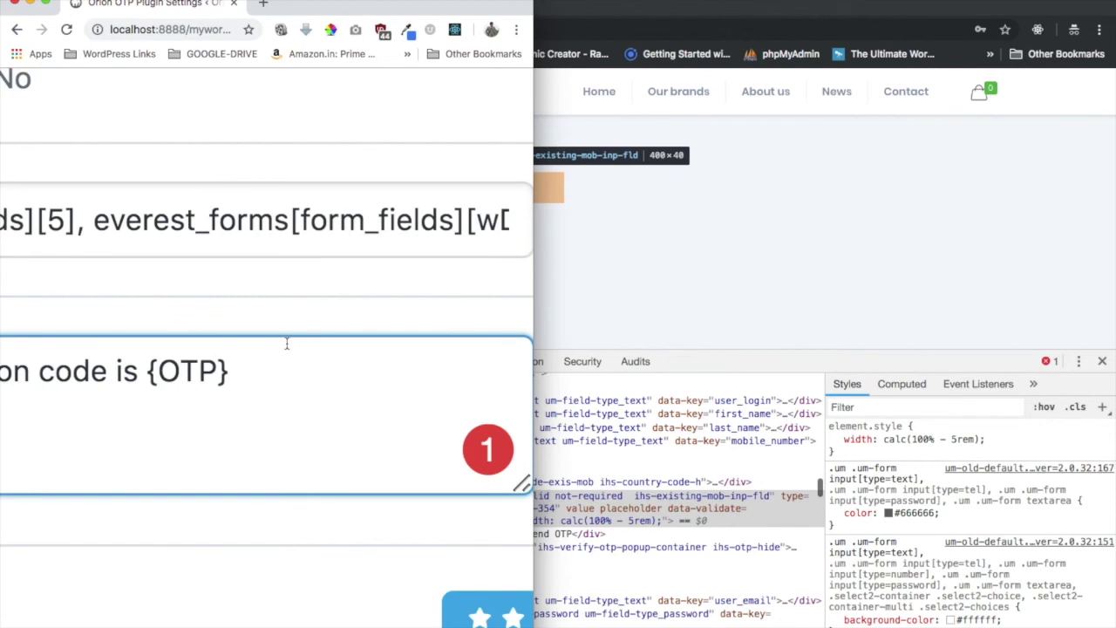
left_click_drag(228, 372, 146, 372)
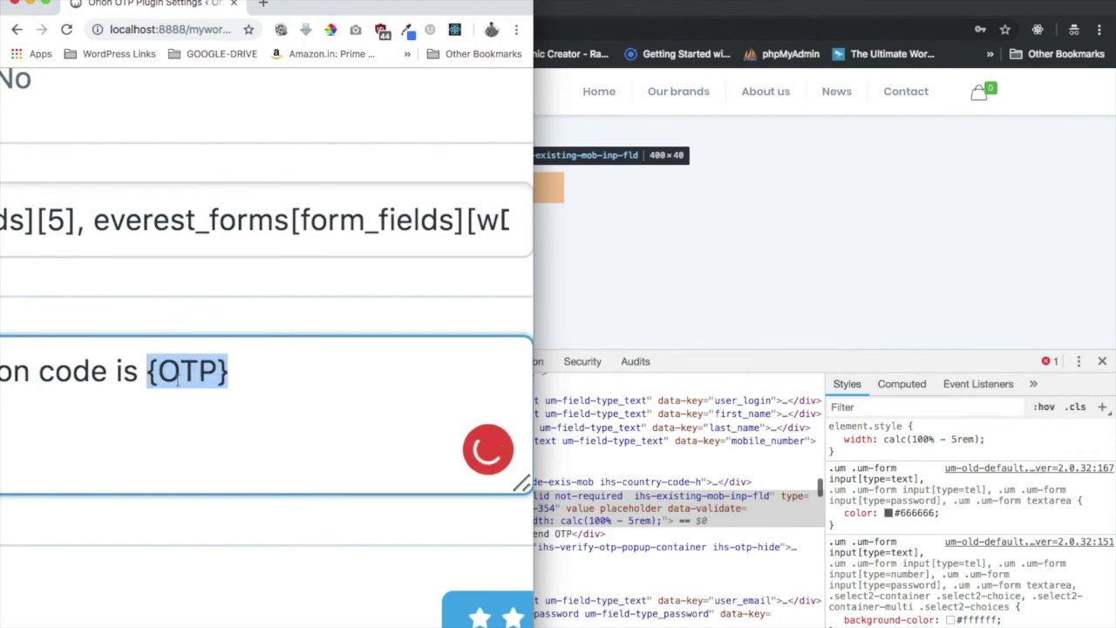
scroll(239, 387, "down", 1)
scroll(239, 386, "down", 2)
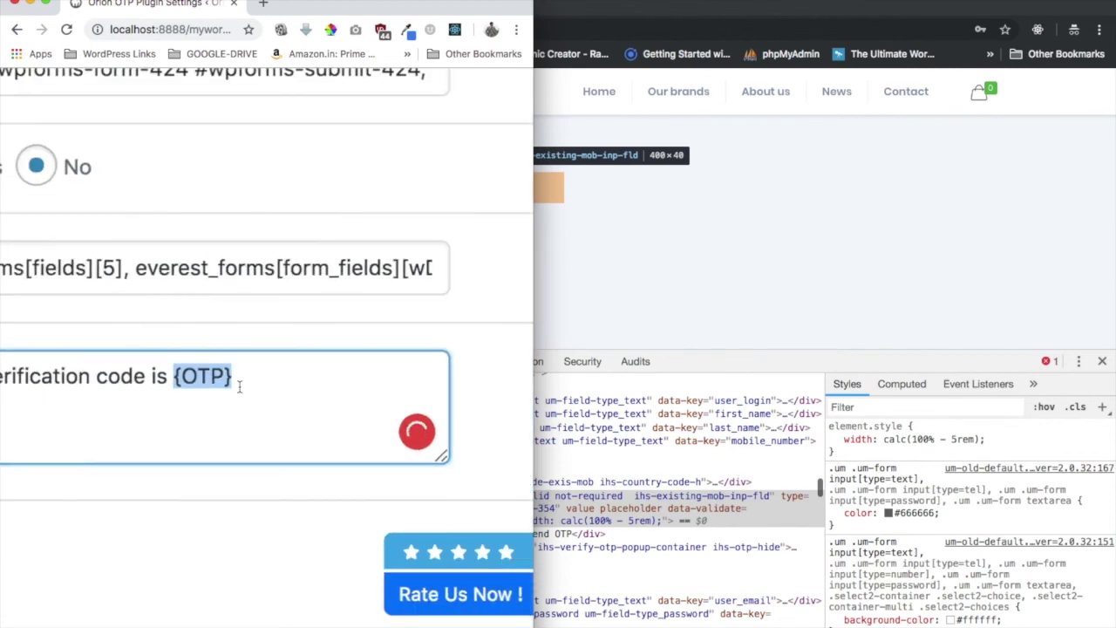
scroll(376, 409, "down", 2)
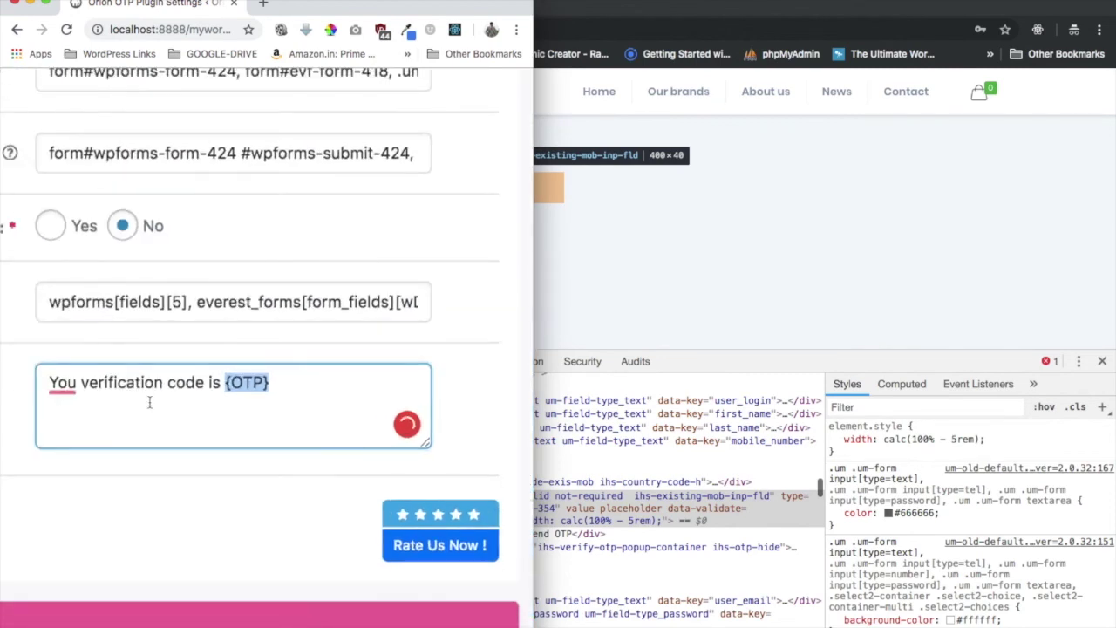
left_click(78, 383)
type("r")
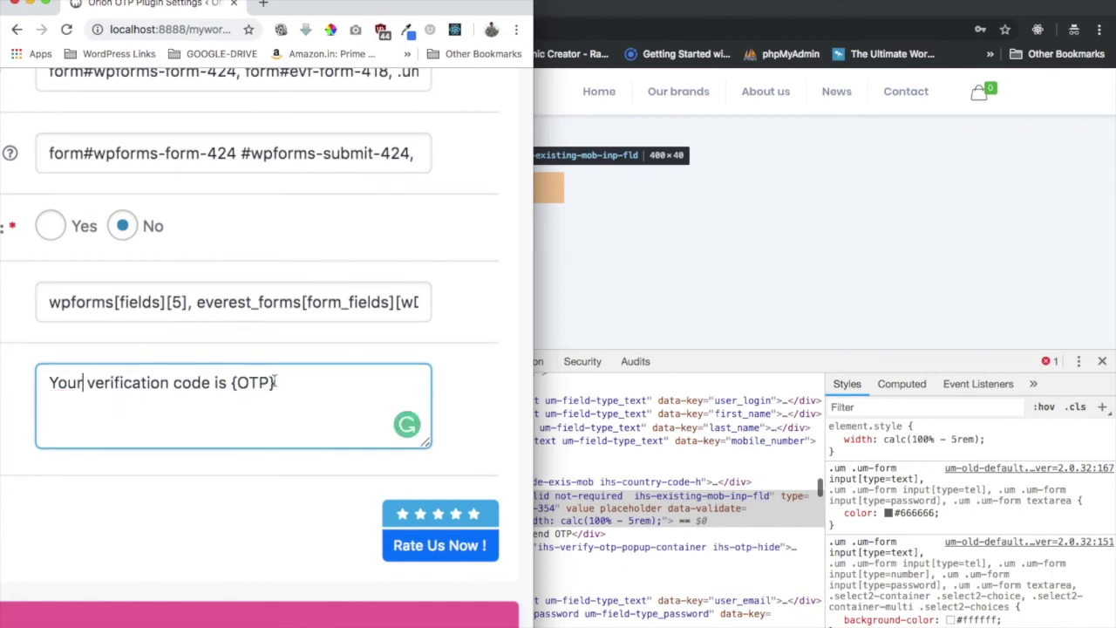
left_click_drag(275, 382, 230, 382)
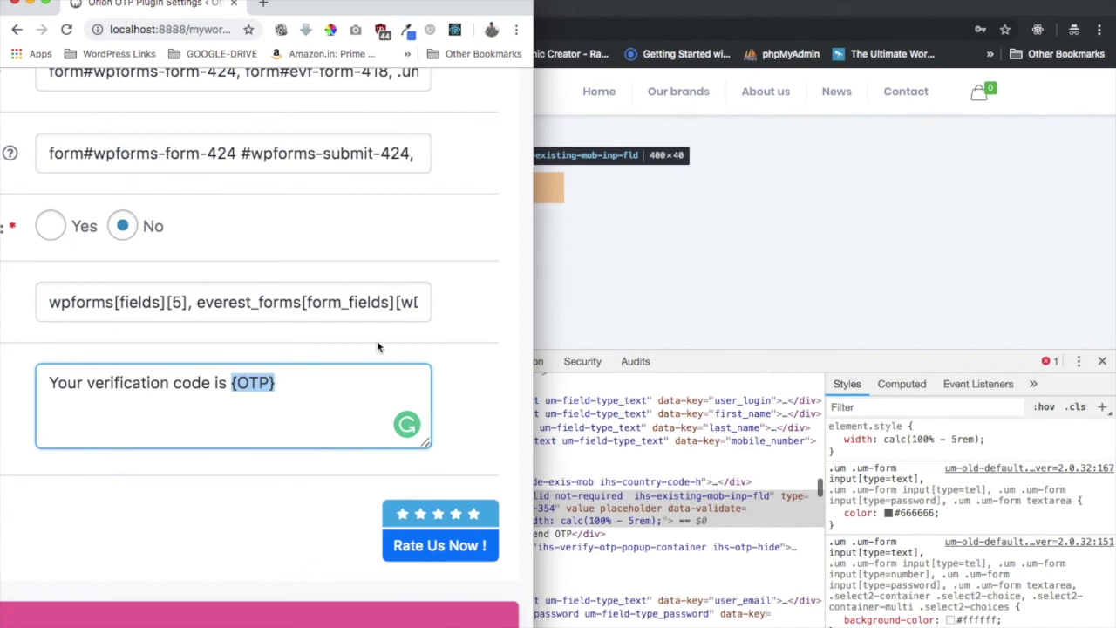
left_click(467, 338)
left_click(297, 301)
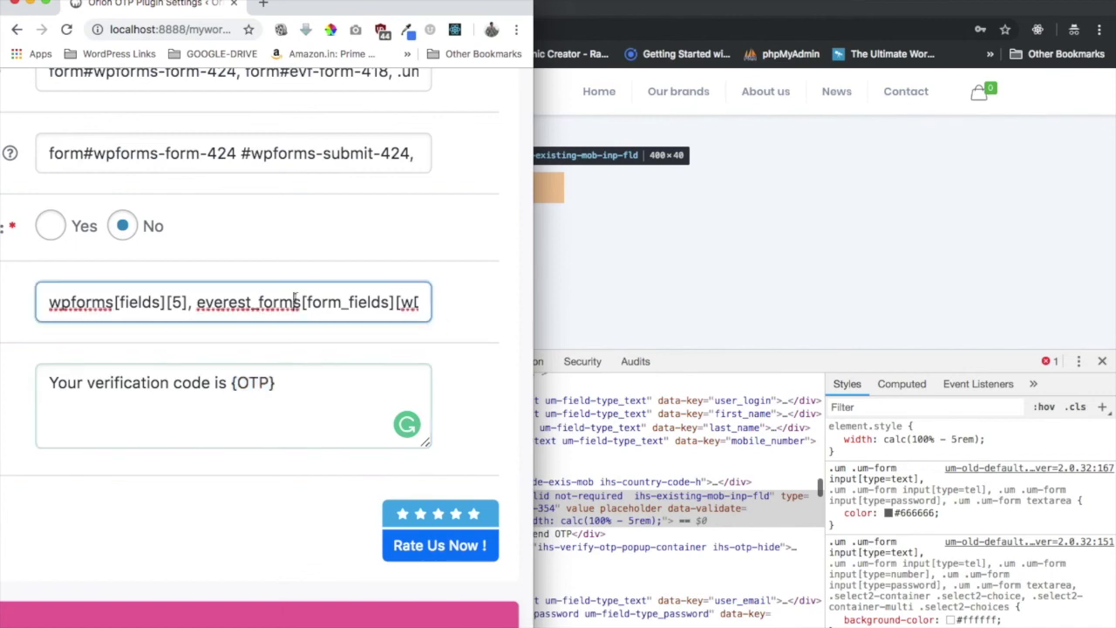
scroll(296, 301, "down", 15)
scroll(296, 299, "up", 8)
scroll(296, 299, "up", 2)
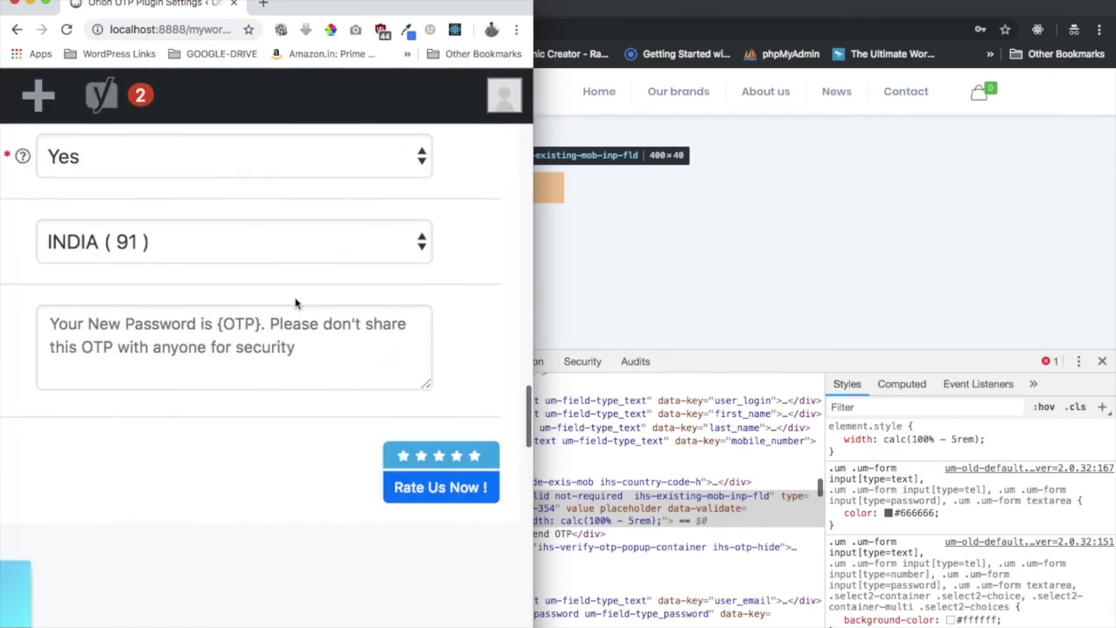
key("super+minus")
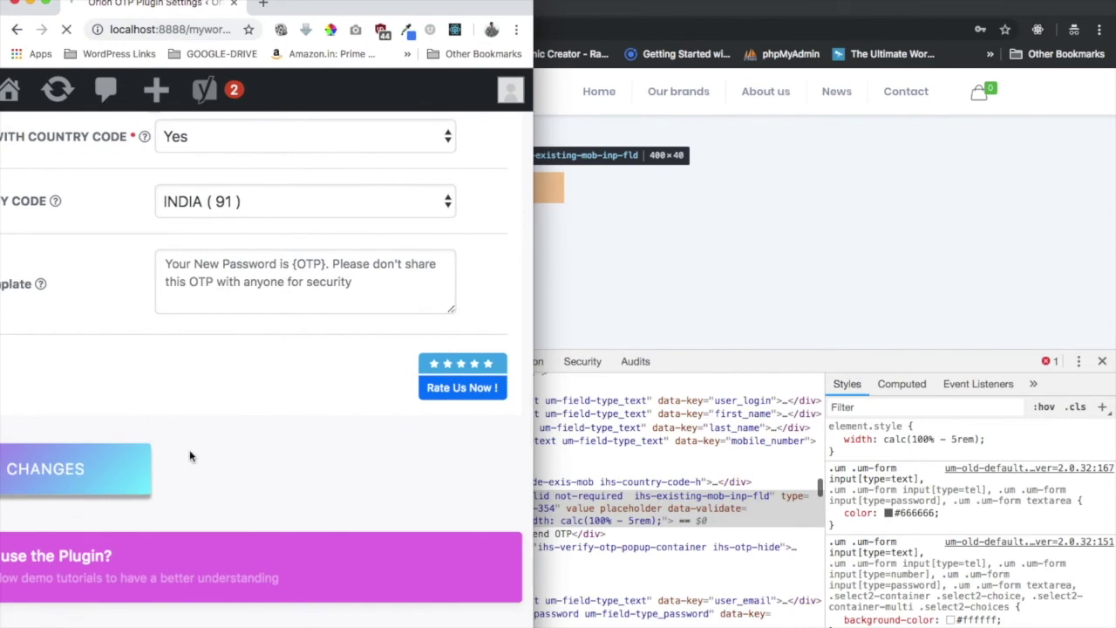
Return to the site's account page and scroll up to the suggestion and inquiry forms.
left_click(868, 282)
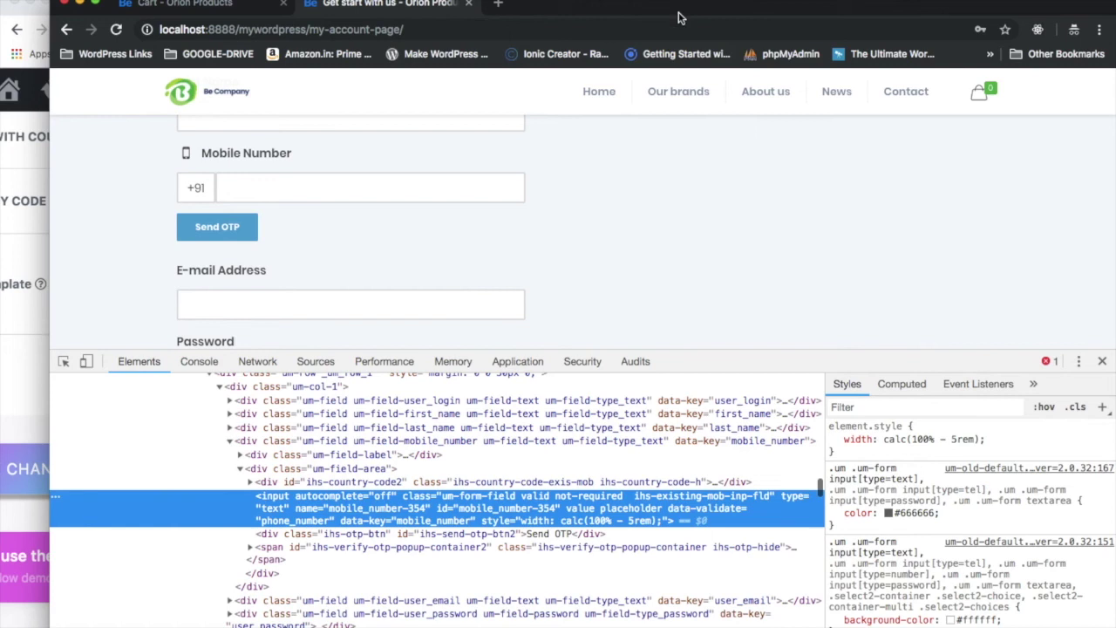
left_click(689, 206)
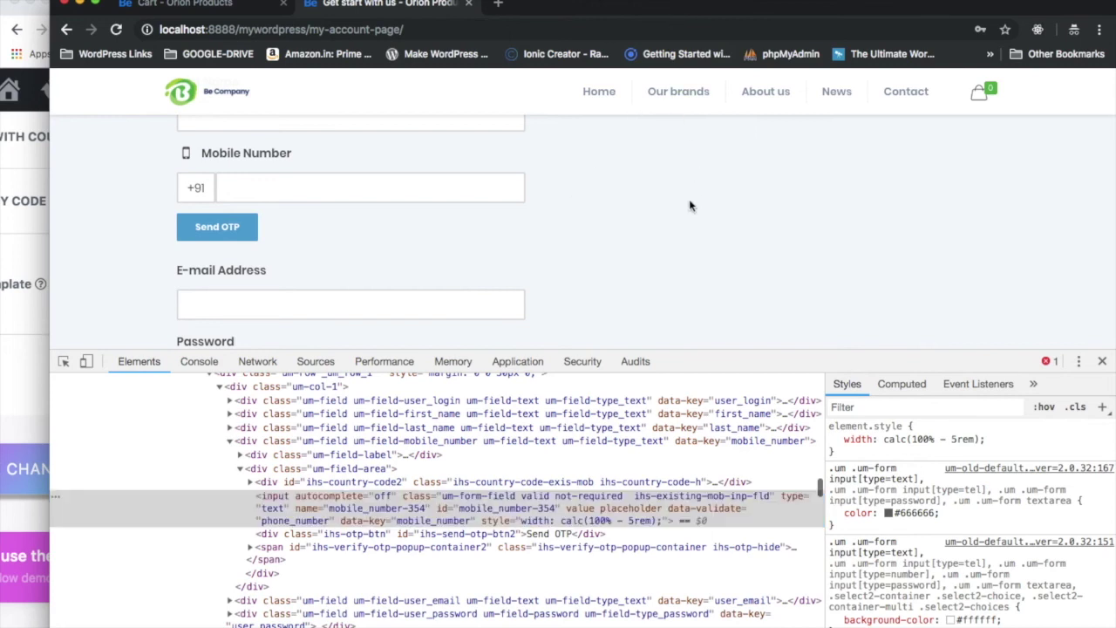
scroll(690, 205, "up", 10)
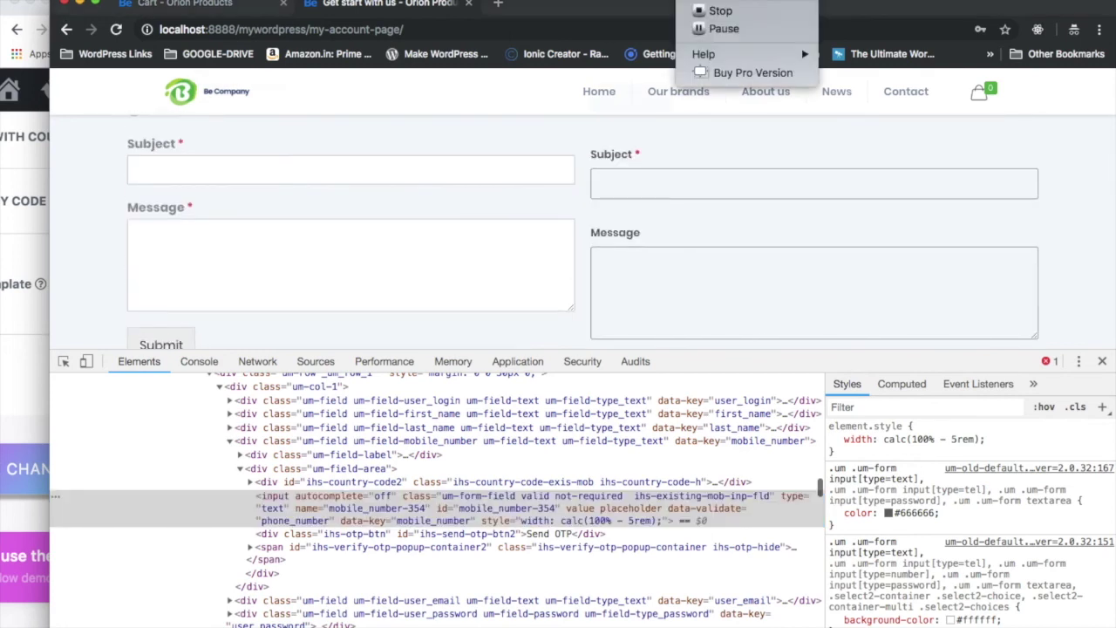
left_click(720, 27)
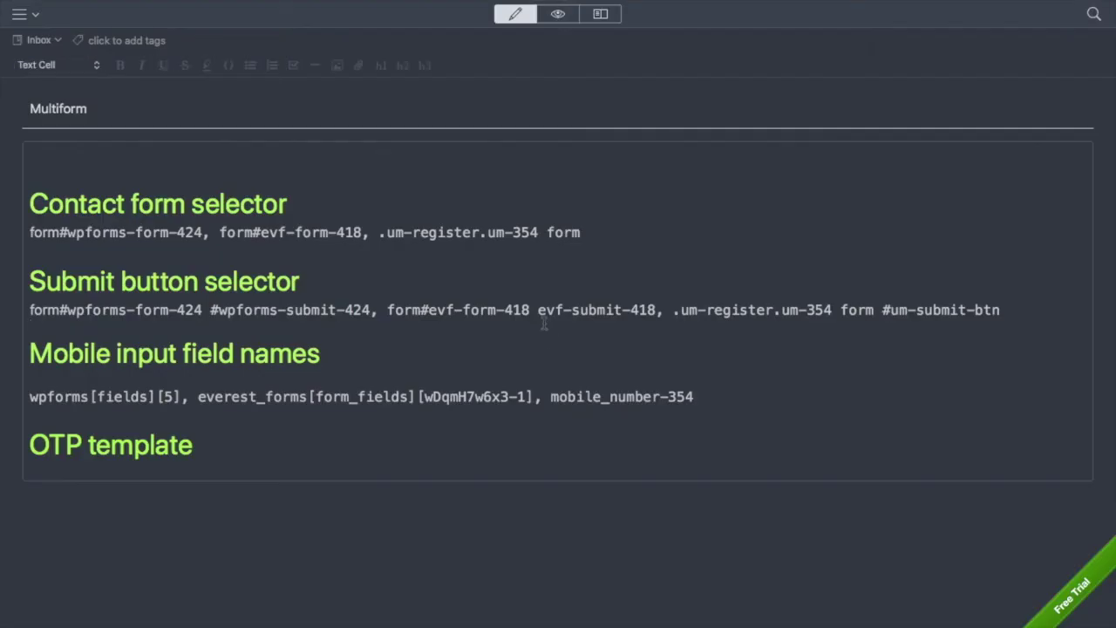
Add the missing # before evf-submit-418 and select the corrected Submit button selector line.
type("#")
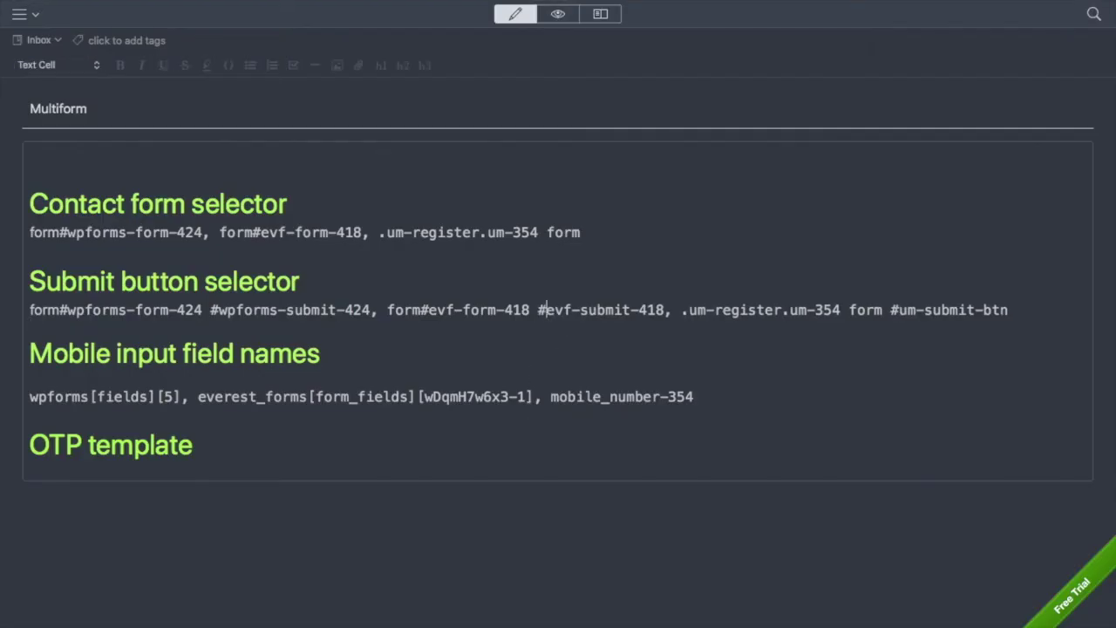
triple_click(614, 309)
mouse_move(545, 620)
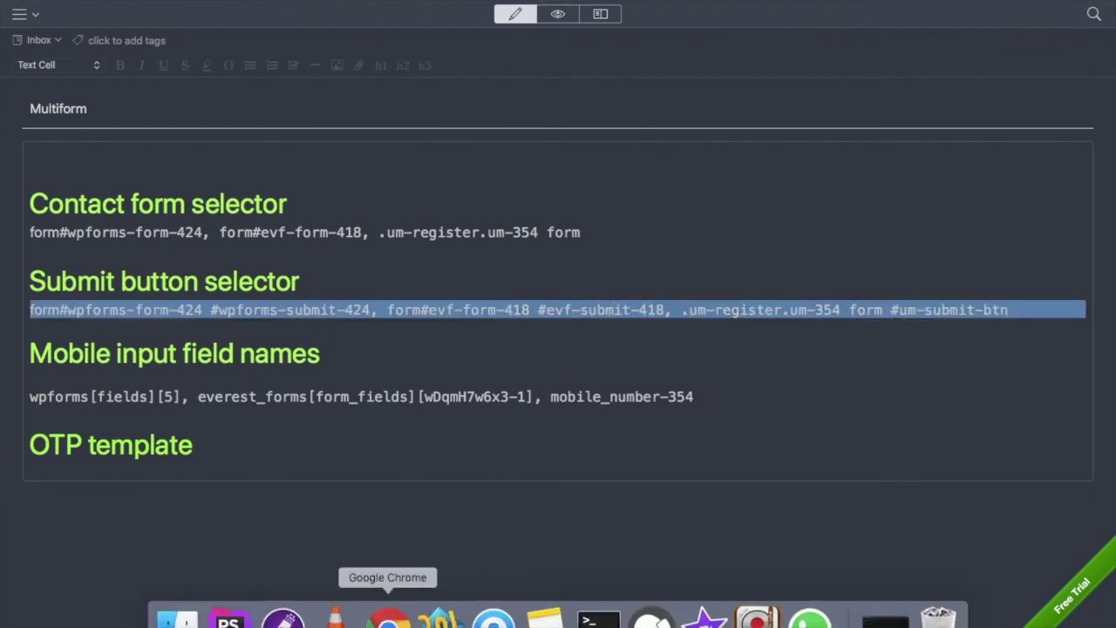
left_click(388, 620)
Put the corrected selector list into Orion OTP's Submit Button Selector field and save.
left_click(1, 201)
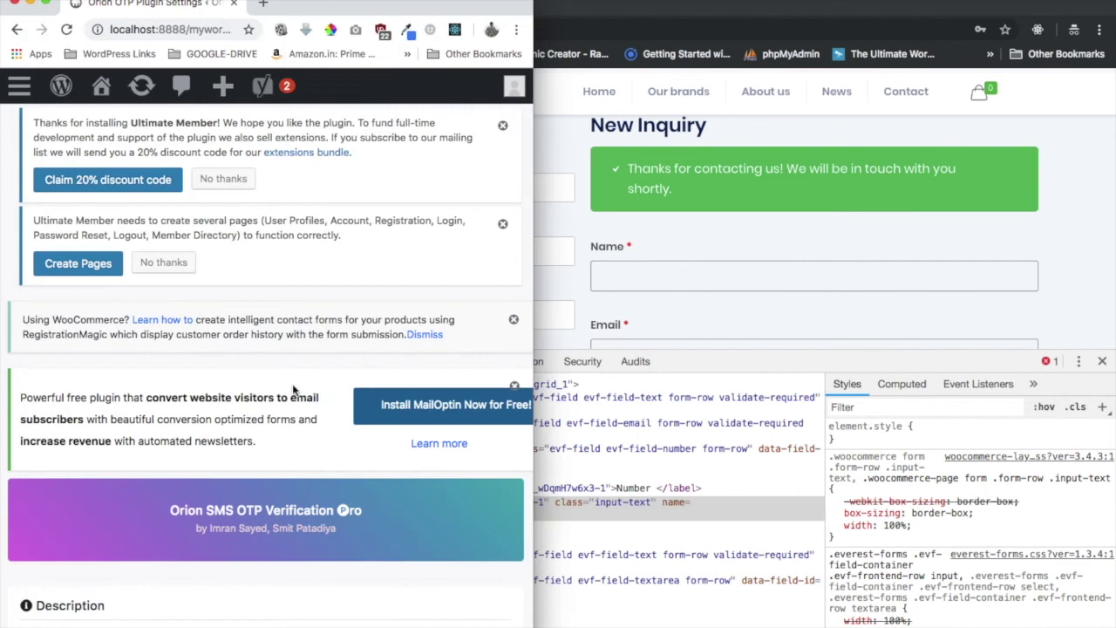
scroll(292, 390, "down", 20)
scroll(292, 391, "down", 10)
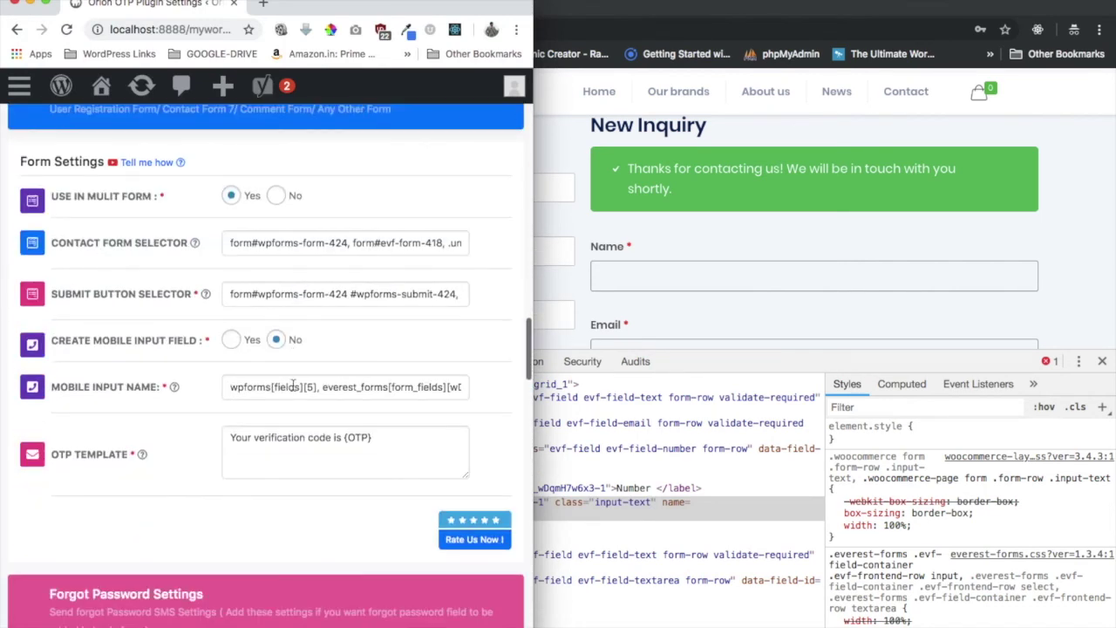
triple_click(263, 296)
key("Right")
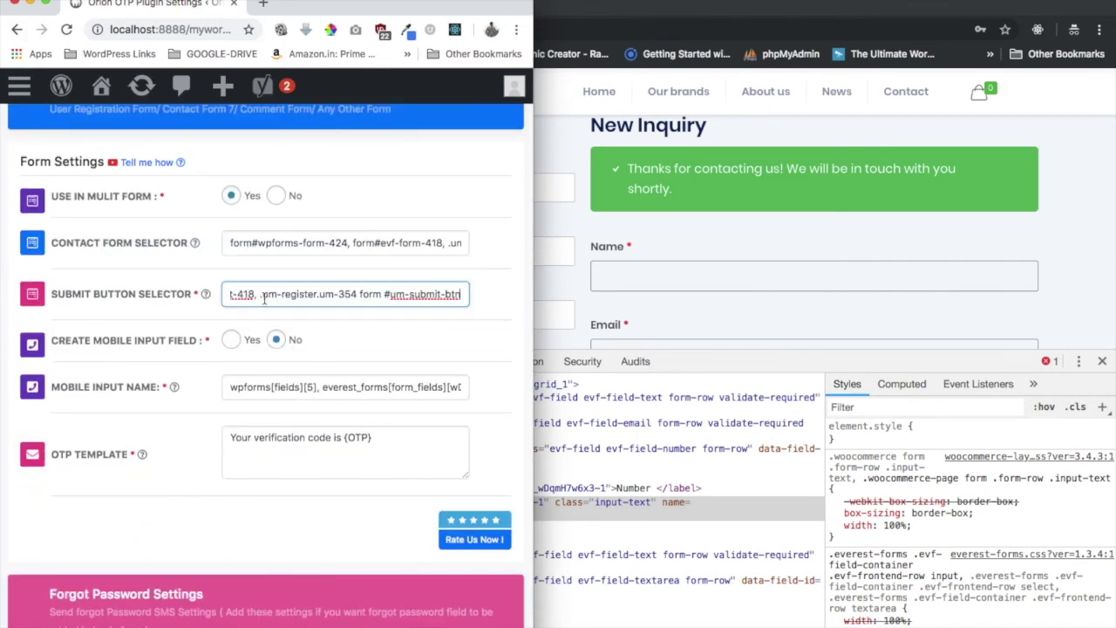
key("Return")
left_click(720, 1)
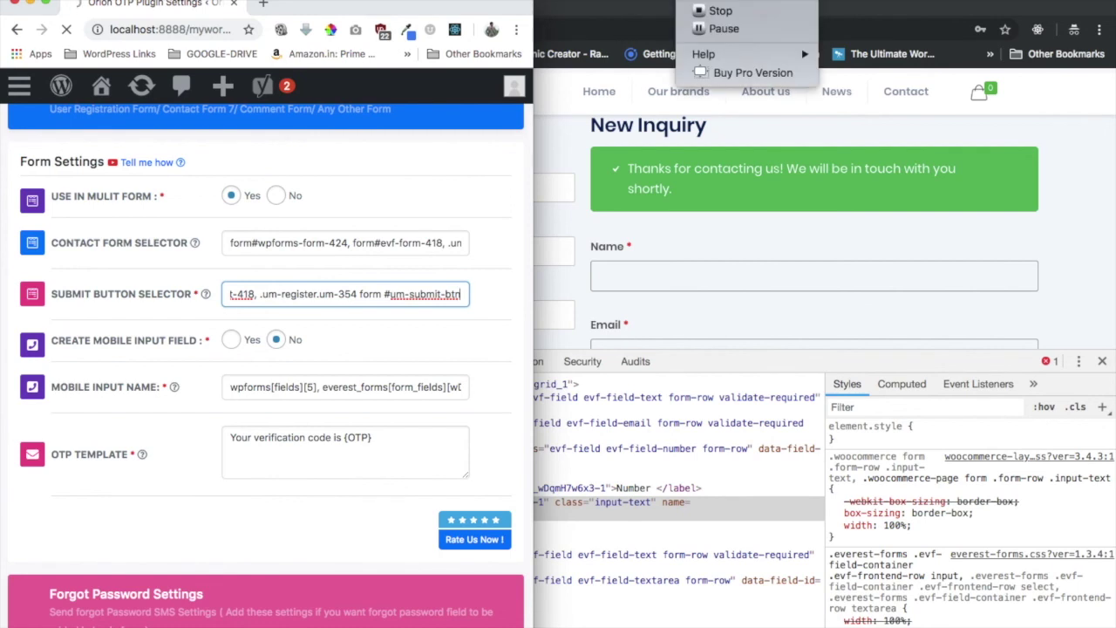
left_click(720, 29)
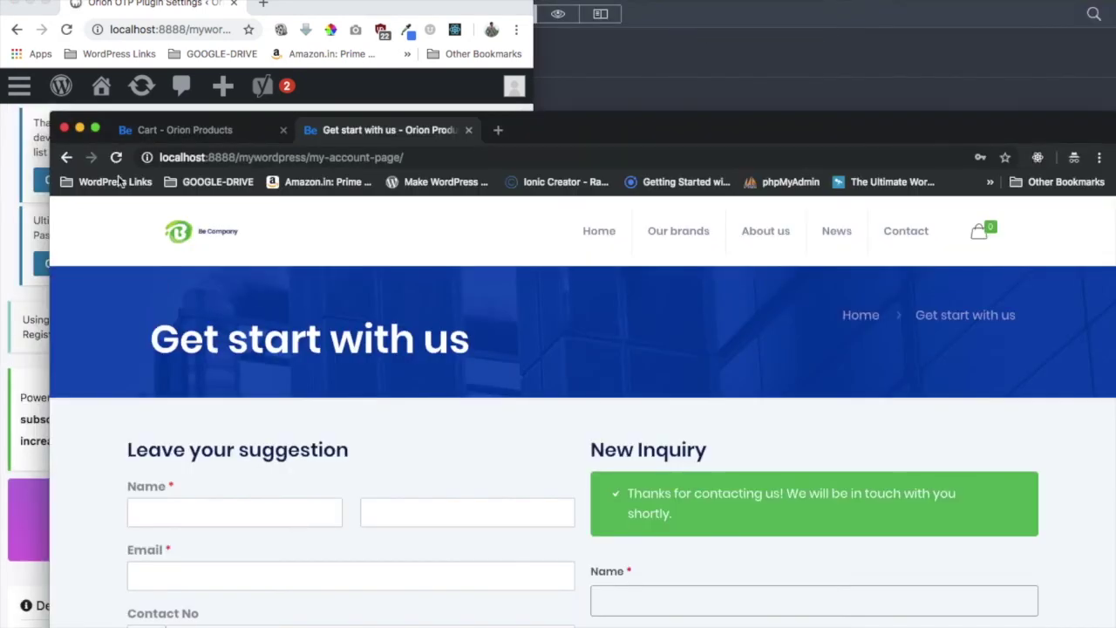
Reload the site and try Send OTP on the suggestion and inquiry forms without a mobile number.
left_click(116, 157)
left_click(710, 279)
left_click_drag(684, 111, 684, 0)
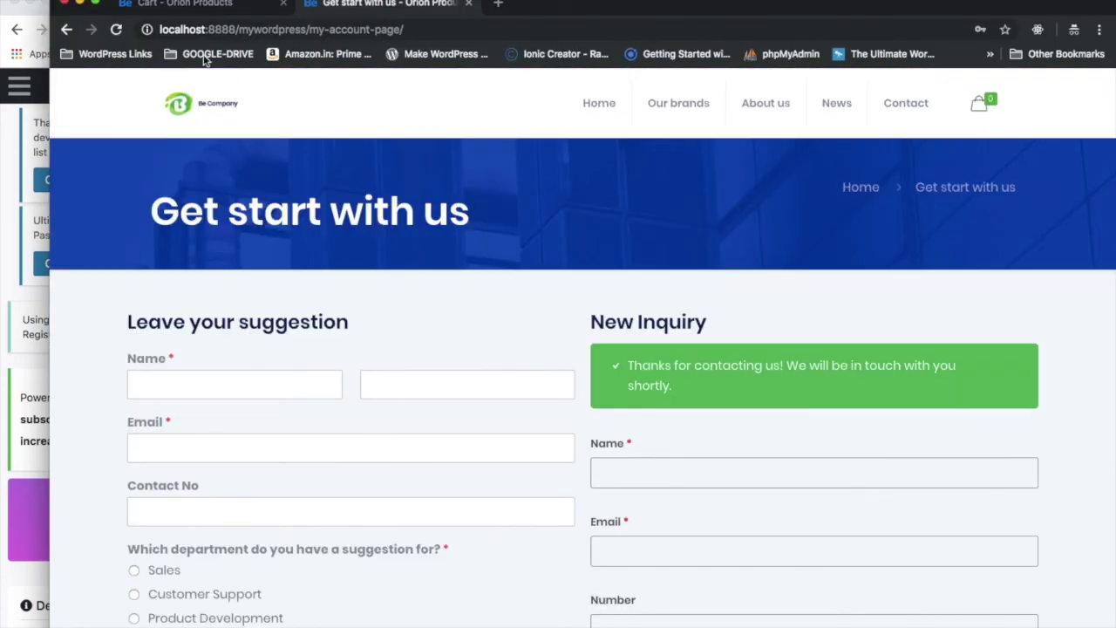
scroll(321, 279, "down", 4)
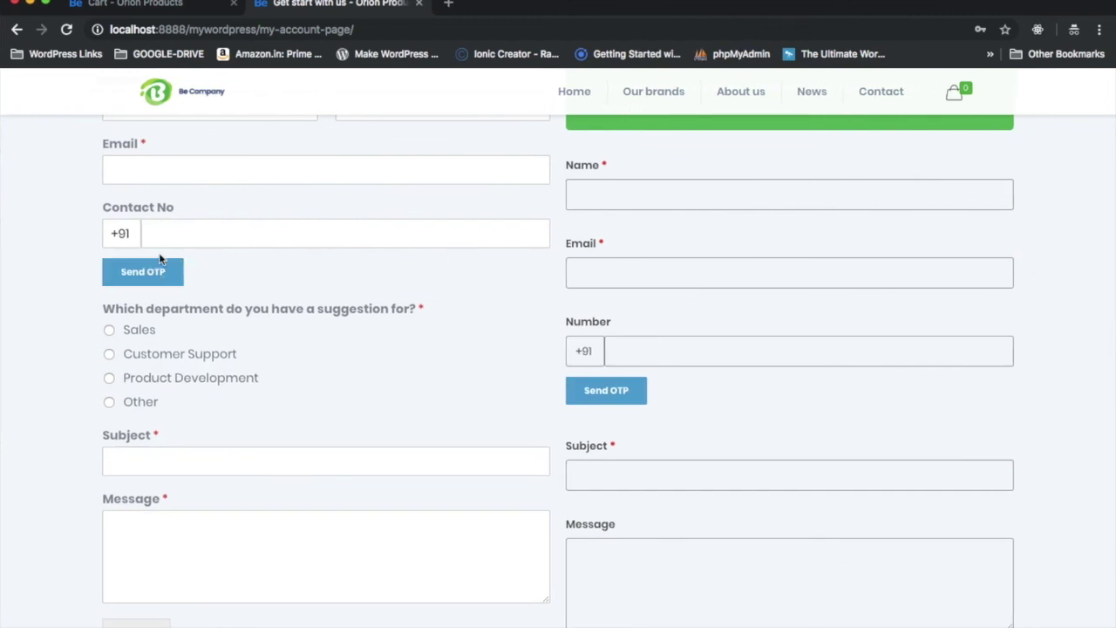
left_click(171, 268)
left_click(577, 397)
left_click(622, 397)
left_click(622, 397)
Confirm Register shows 'Please verify OTP first!', then reveal and maximize the WordPress settings window.
scroll(633, 409, "down", 15)
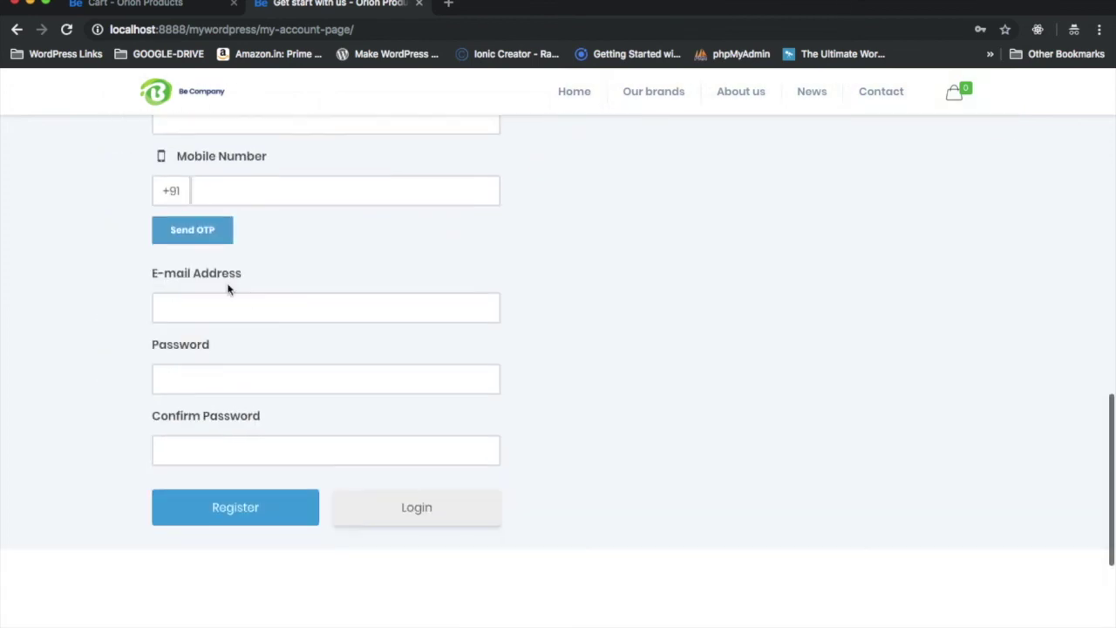
left_click(265, 506)
left_click(610, 398)
left_click_drag(3, 290, 727, 234)
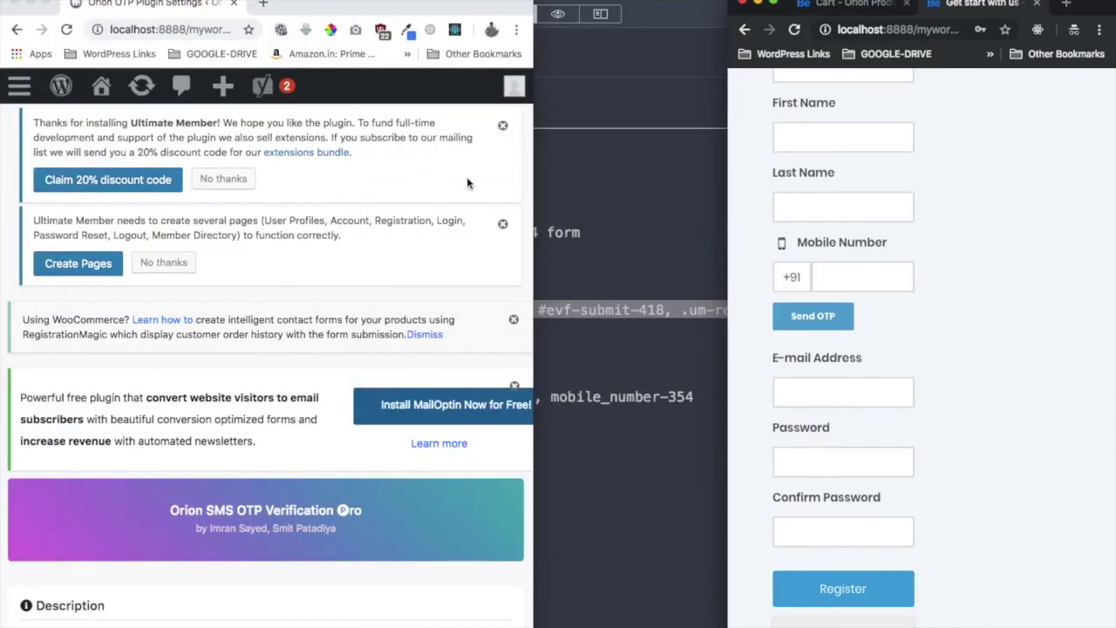
double_click(576, 165)
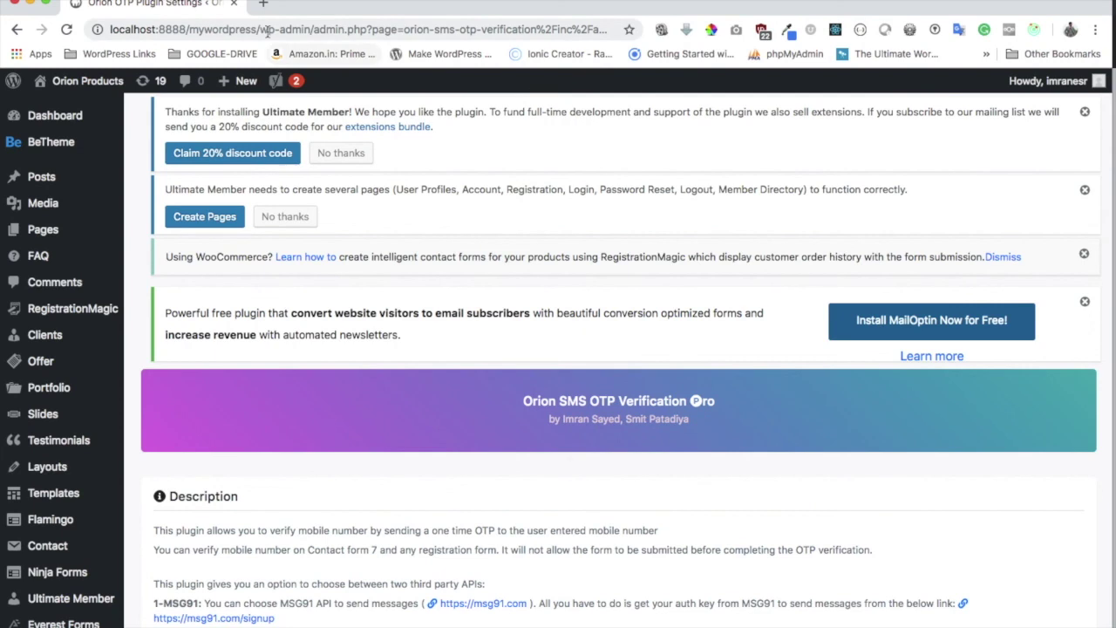
Load imransayed.com/orion/ in a new tab to reach the Orion SMS OTP Verification Plugin page.
left_click(262, 5)
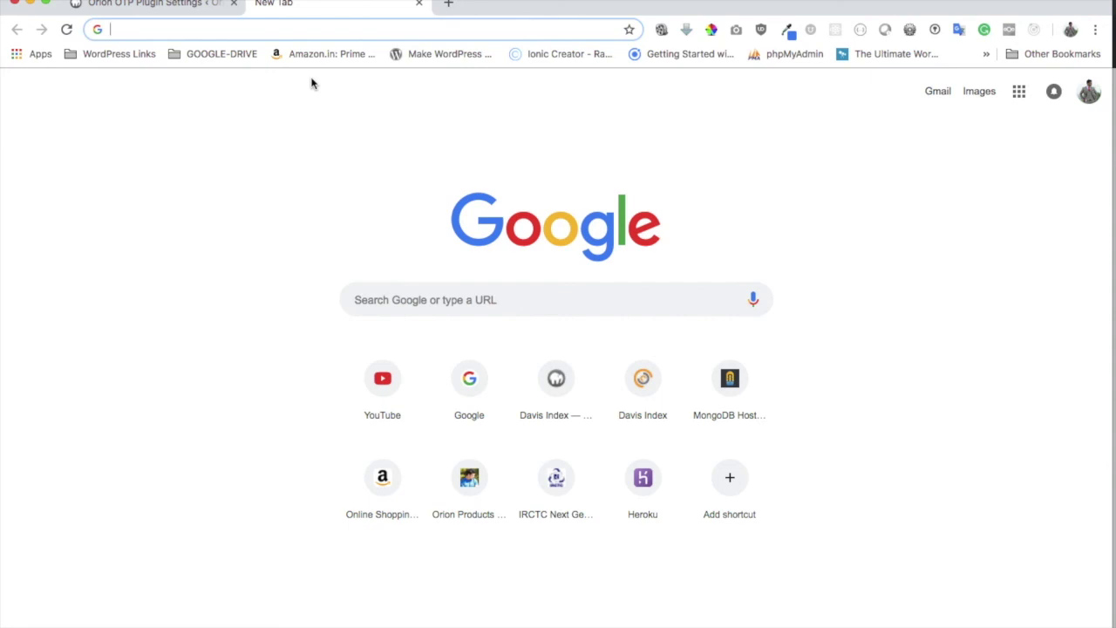
type("im")
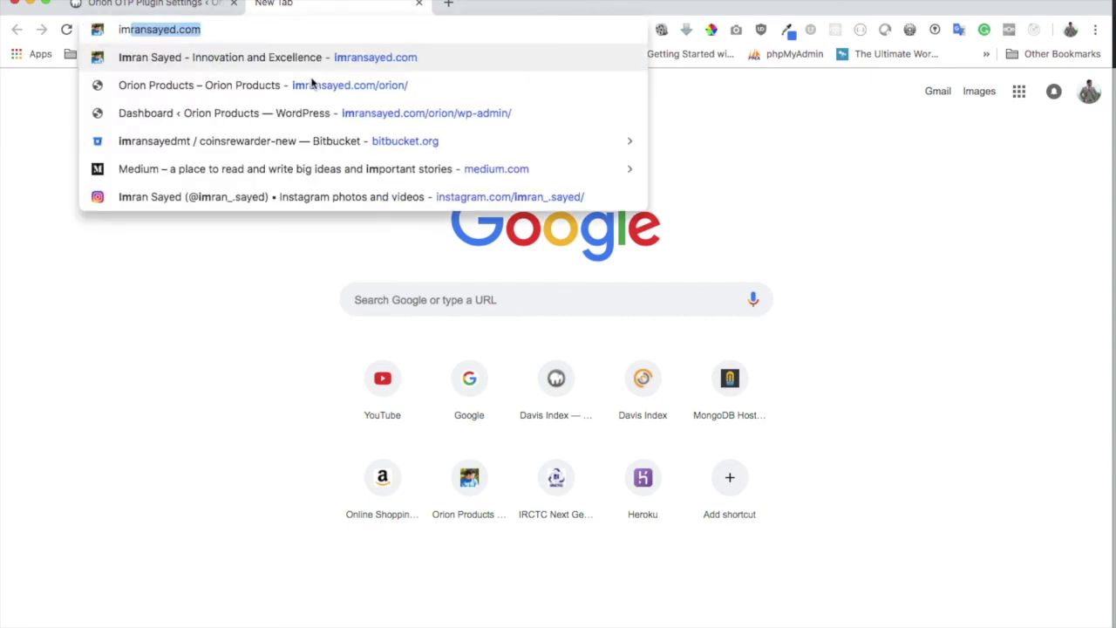
type("ransayed.com/")
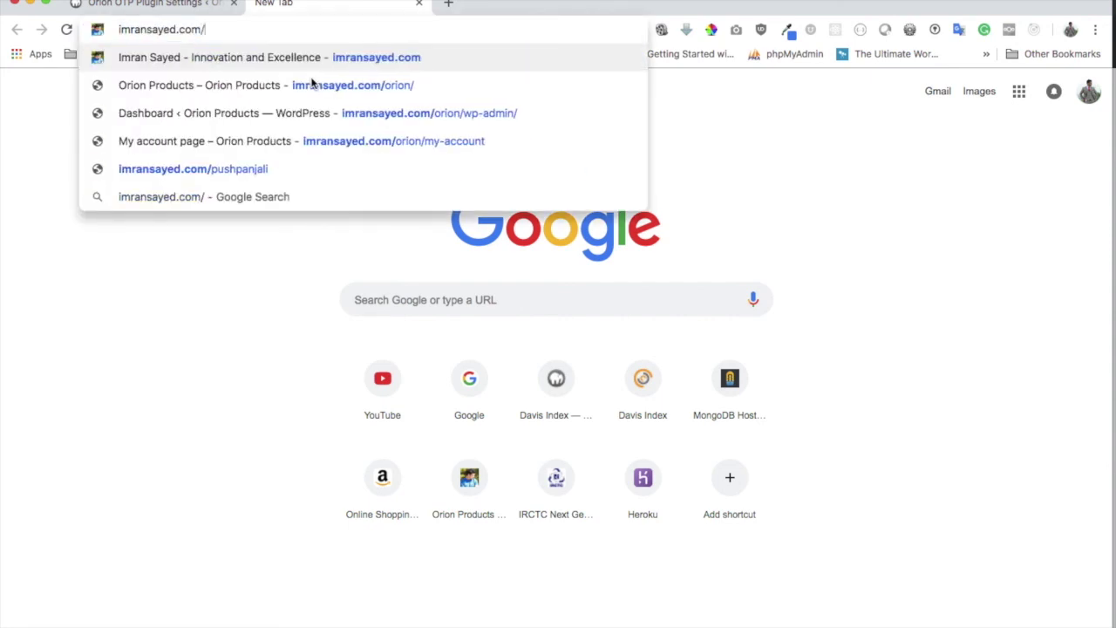
type("or")
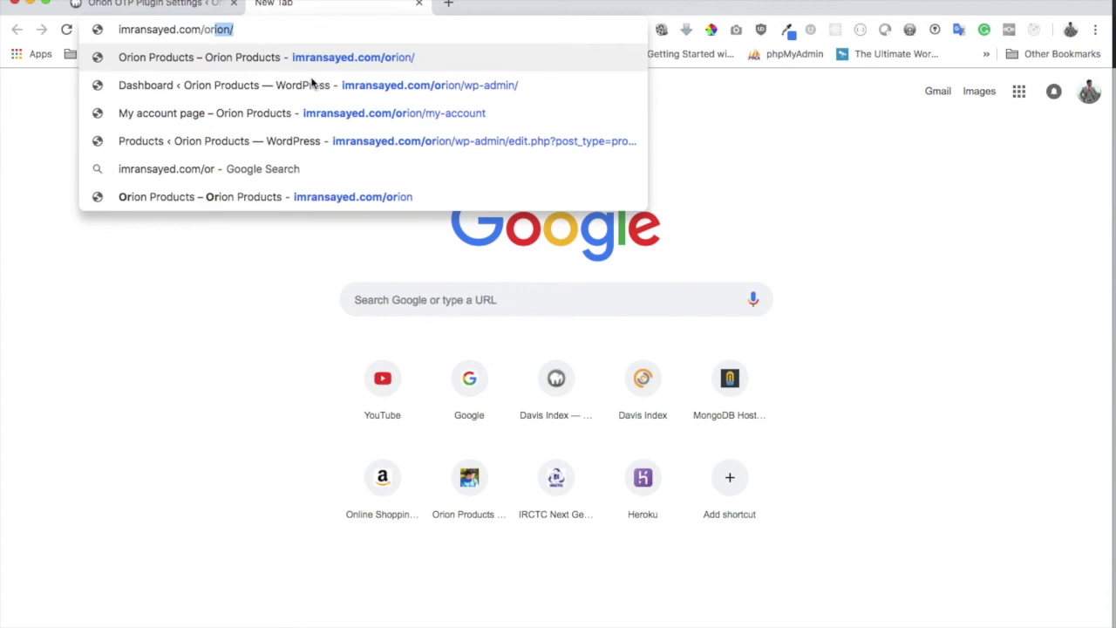
key("Return")
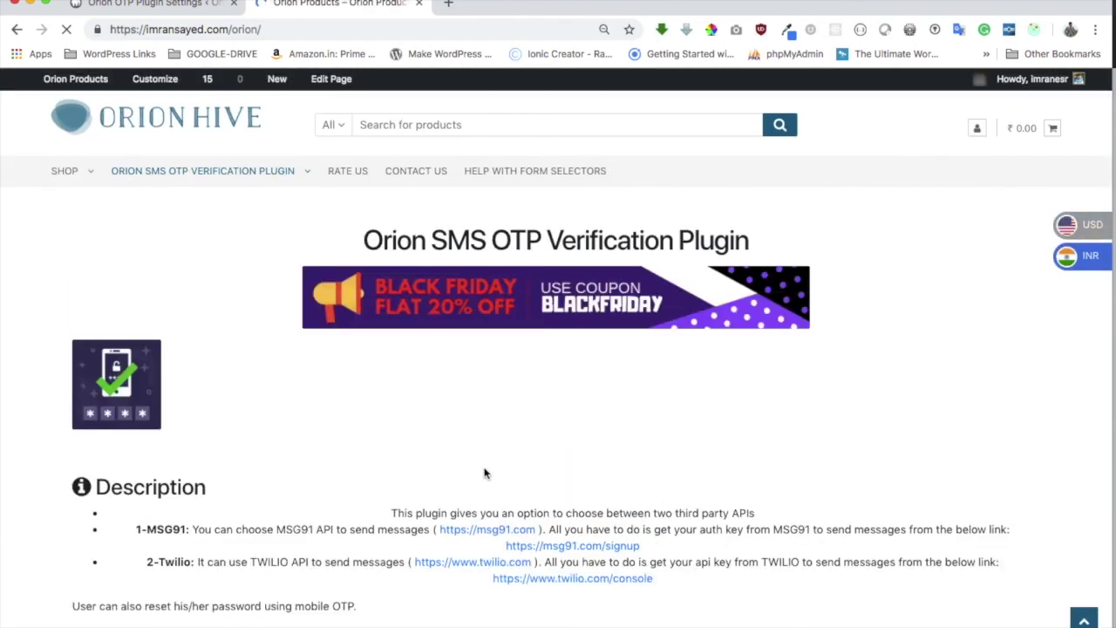
Scroll through the Orion Hive pricing tables to compare the plans.
scroll(485, 472, "down", 3)
scroll(484, 470, "down", 5)
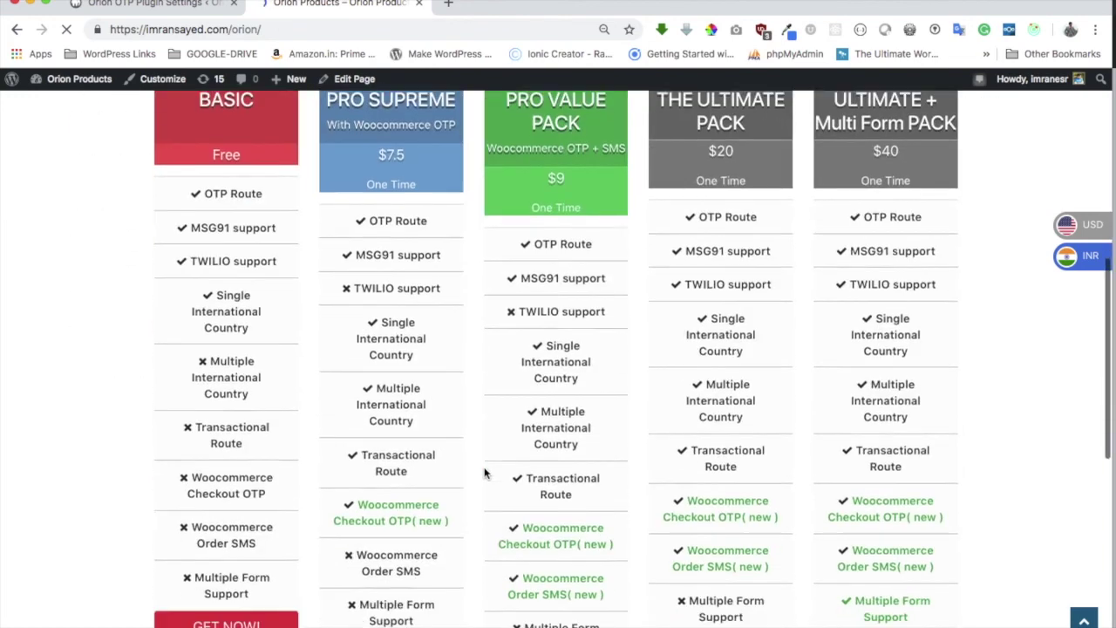
scroll(475, 451, "up", 8)
scroll(501, 406, "down", 10)
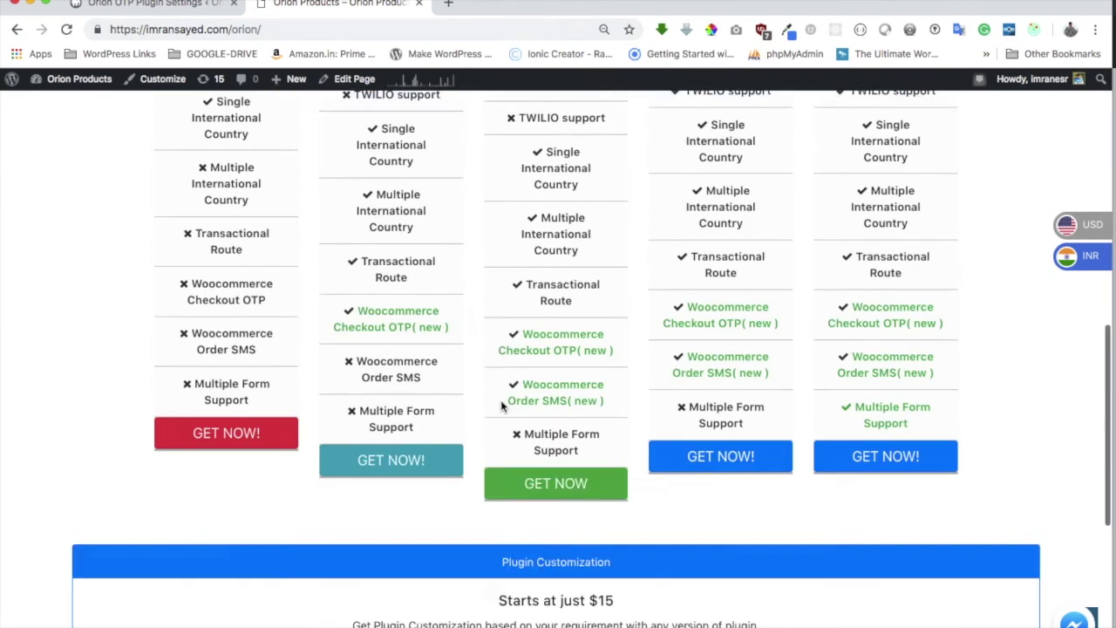
scroll(499, 401, "up", 4)
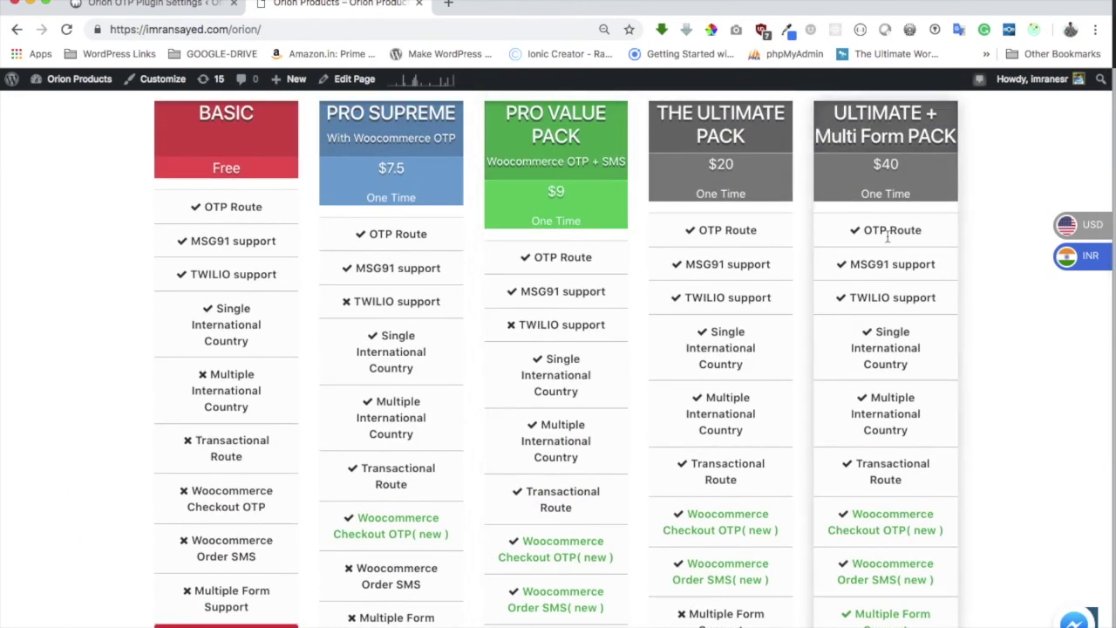
scroll(886, 234, "down", 2)
scroll(887, 235, "up", 5)
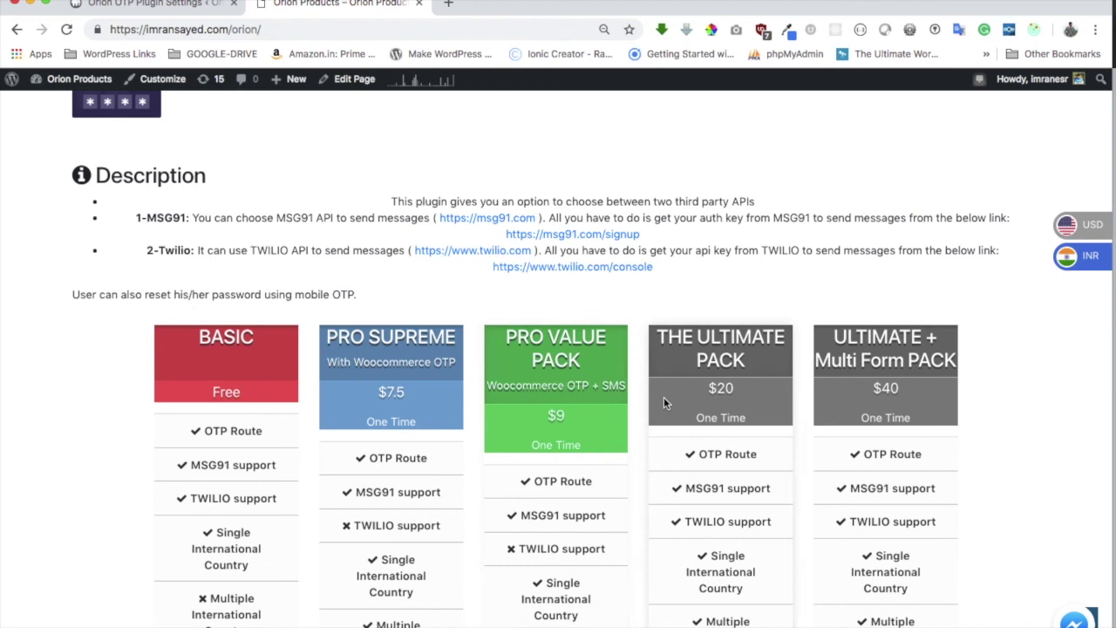
scroll(665, 397, "down", 3)
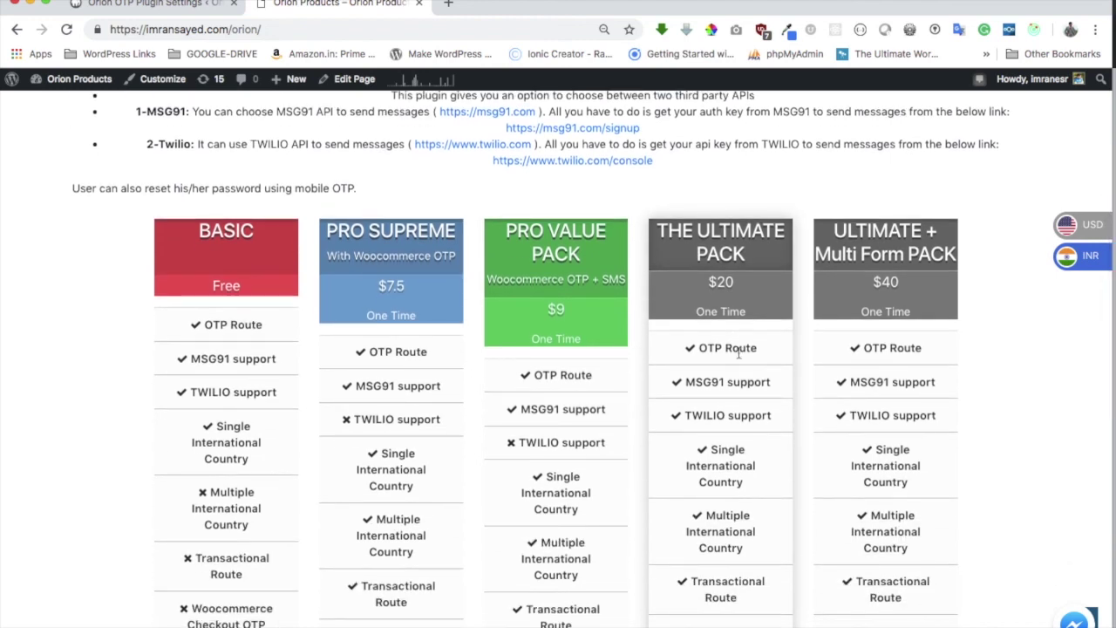
scroll(738, 353, "up", 2)
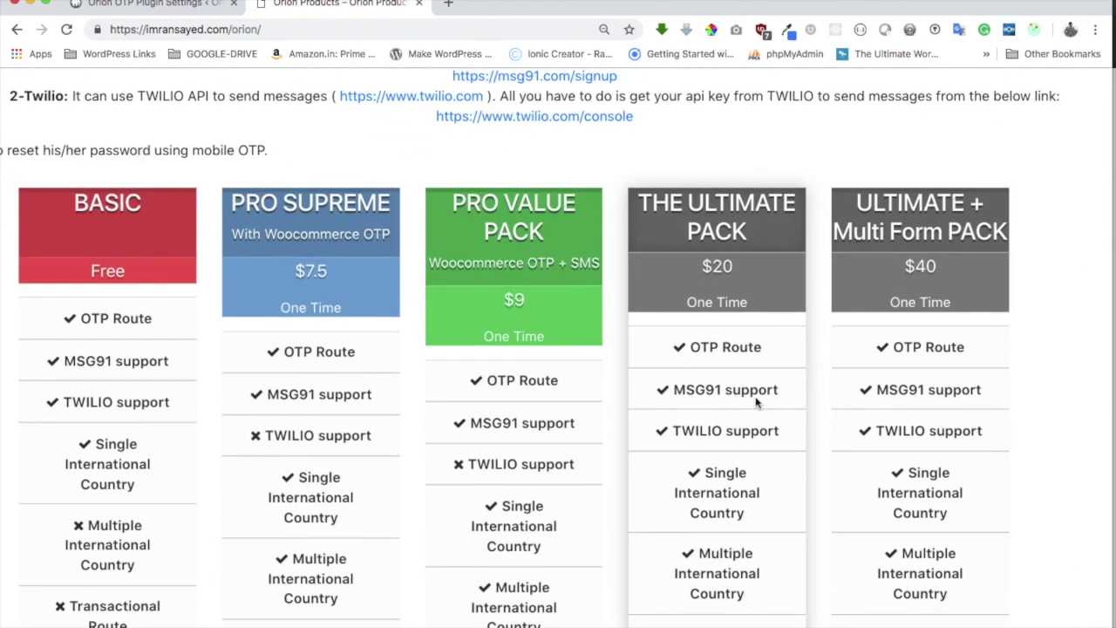
scroll(781, 396, "down", 5)
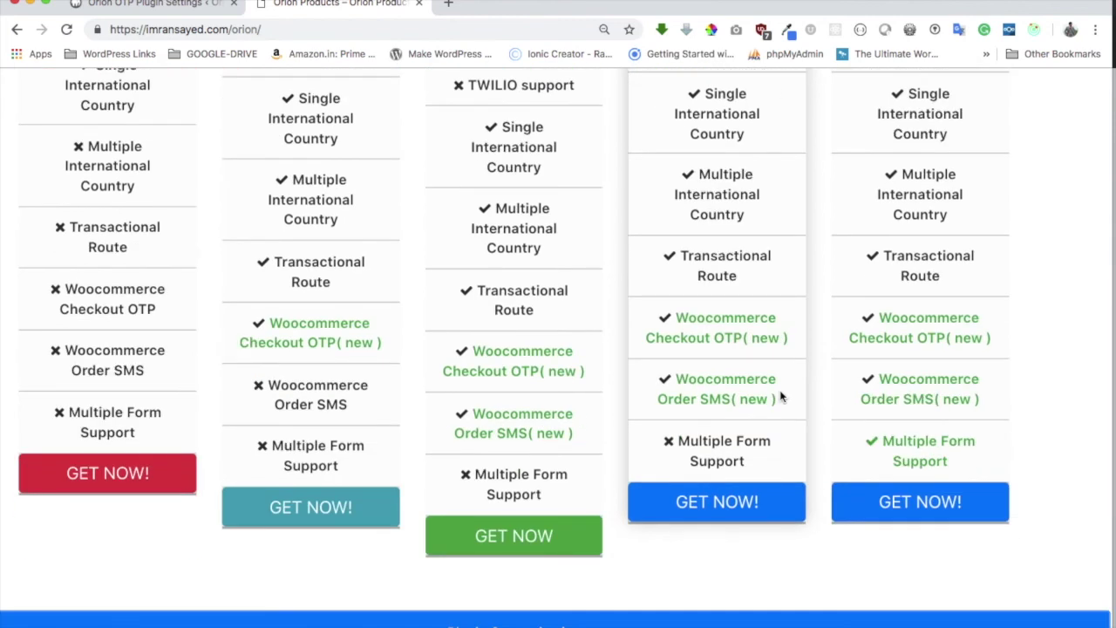
scroll(779, 393, "up", 5)
scroll(779, 390, "right", 2)
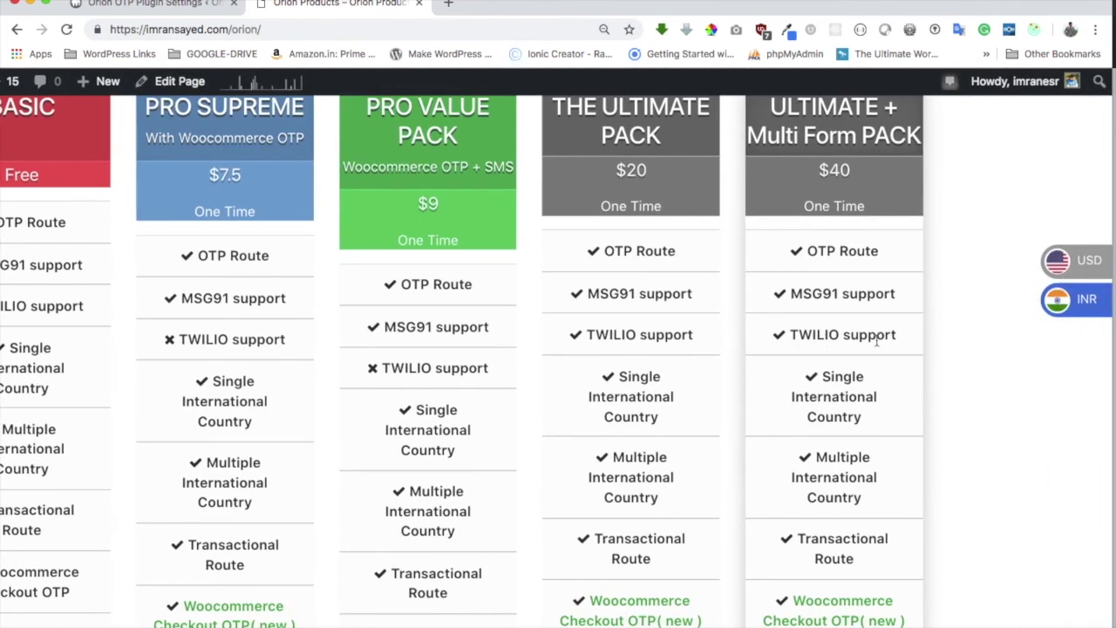
scroll(876, 343, "up", 3)
scroll(877, 346, "down", 2)
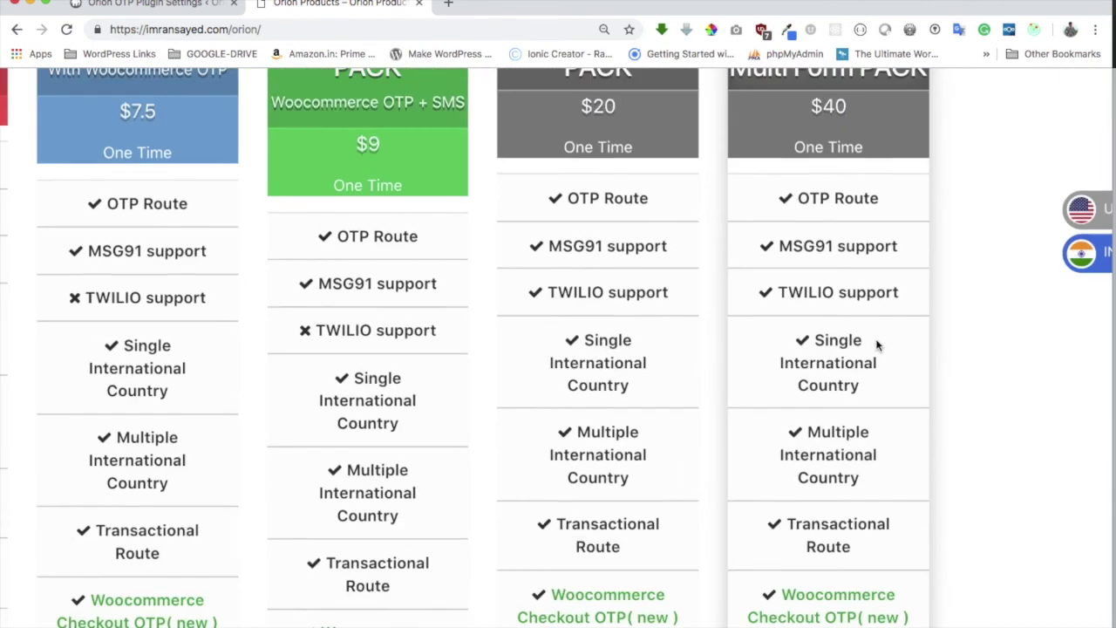
scroll(877, 343, "down", 5)
scroll(800, 364, "up", 2)
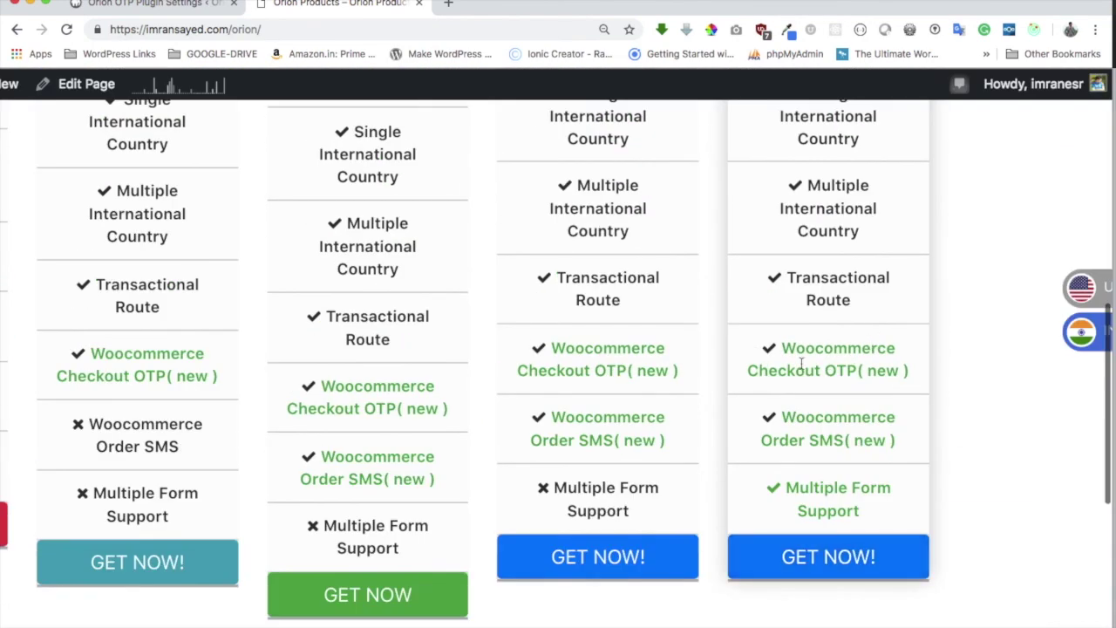
Highlight the multi-form pack's Checkout OTP, Order SMS and Multiple Form Support rows, then open its GET NOW! page.
triple_click(837, 366)
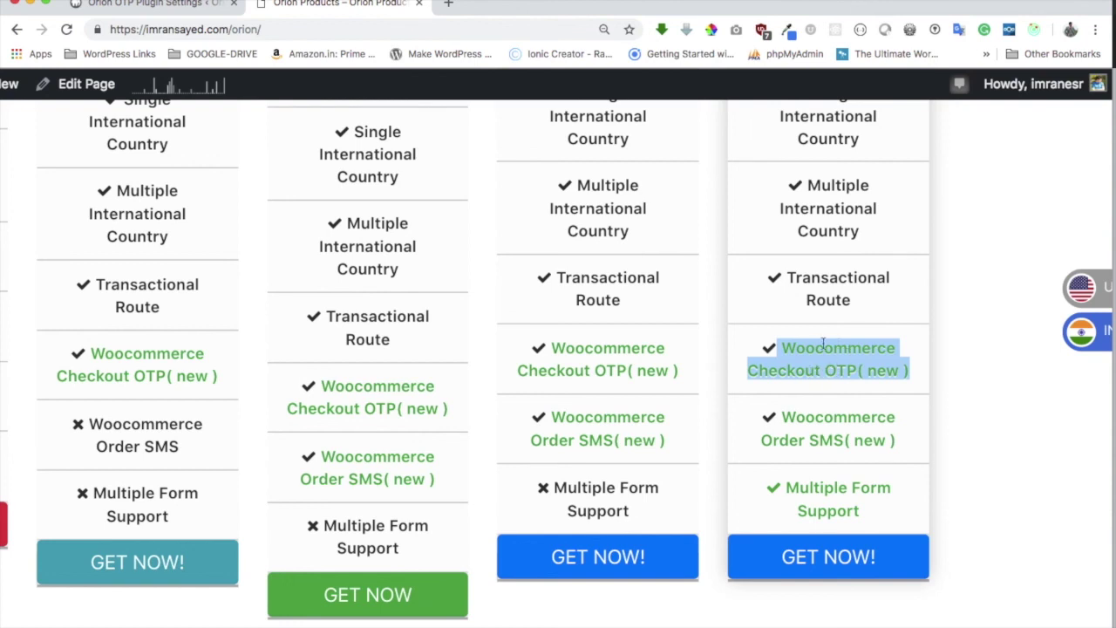
triple_click(833, 442)
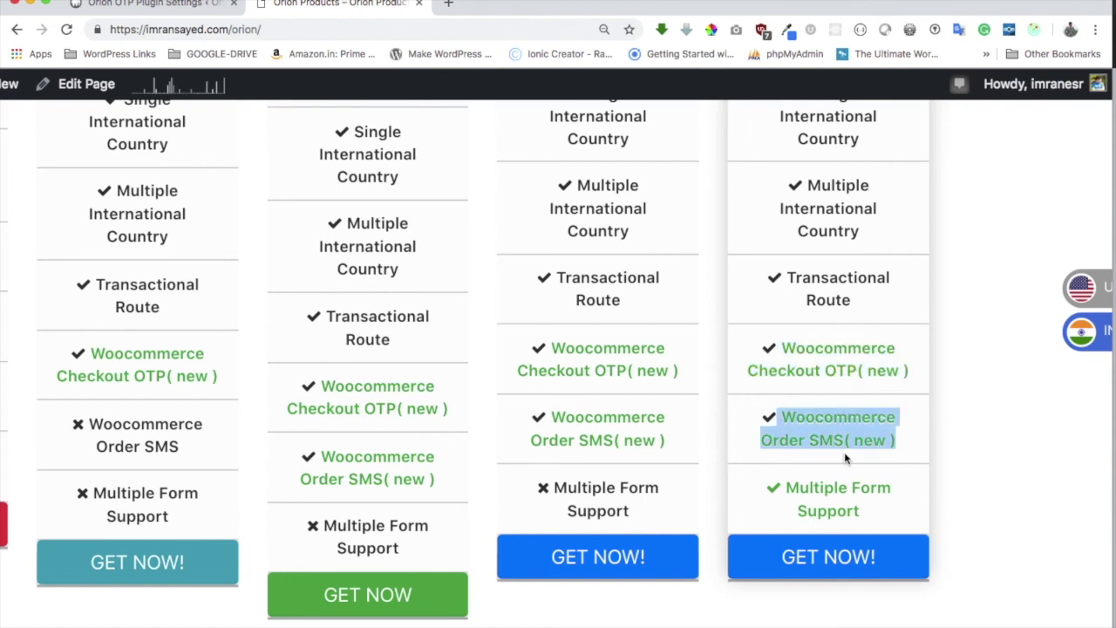
scroll(844, 455, "down", 1)
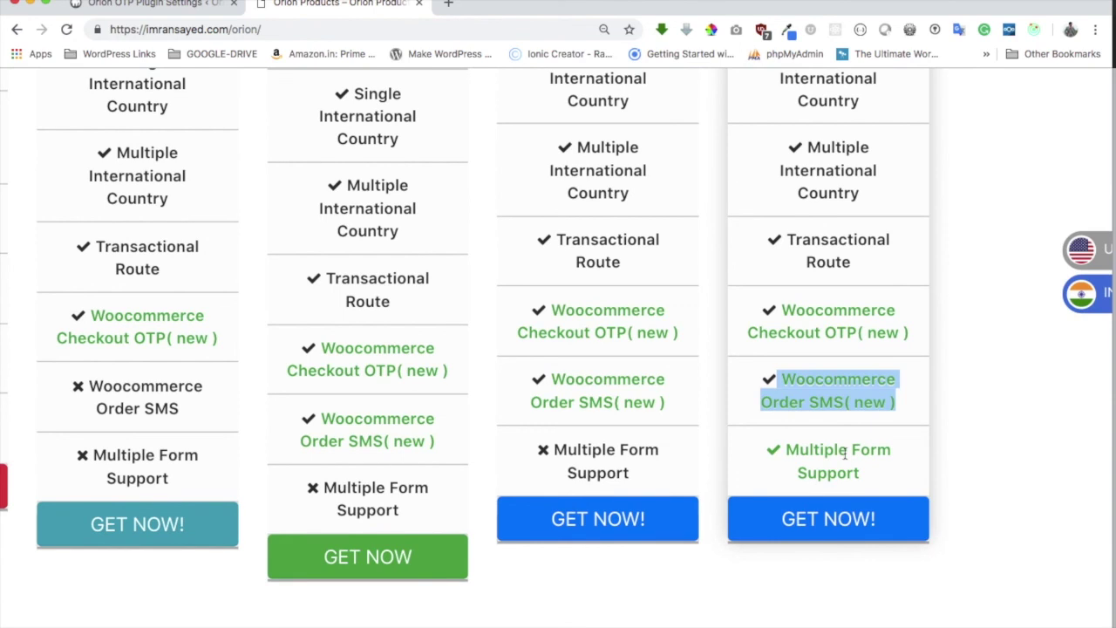
triple_click(825, 455)
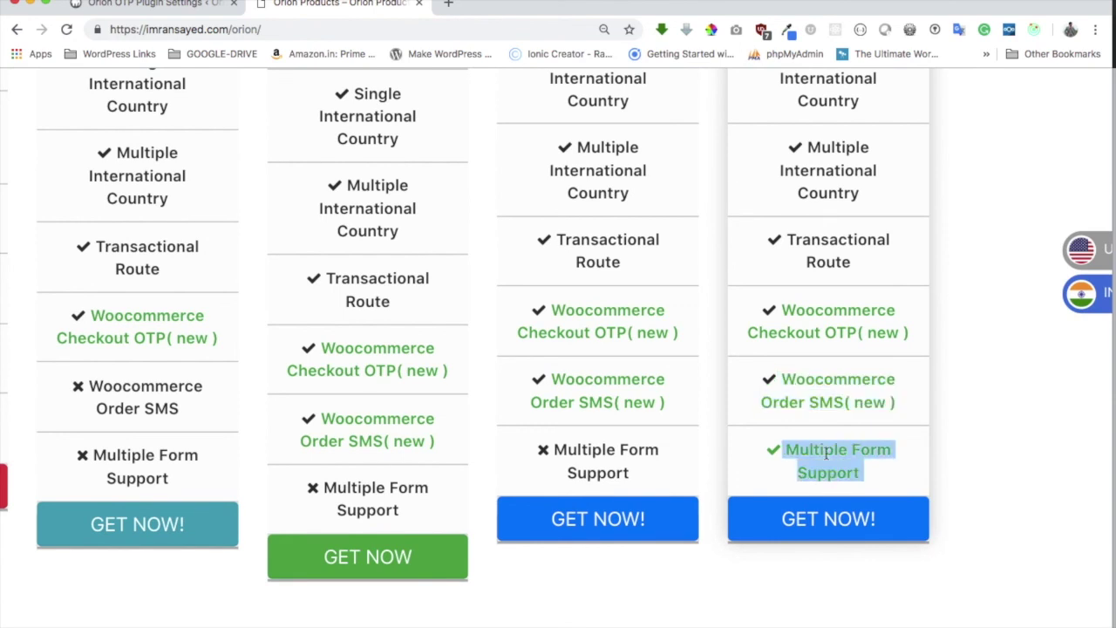
scroll(825, 452, "up", 5)
scroll(889, 428, "down", 7)
left_click(843, 474)
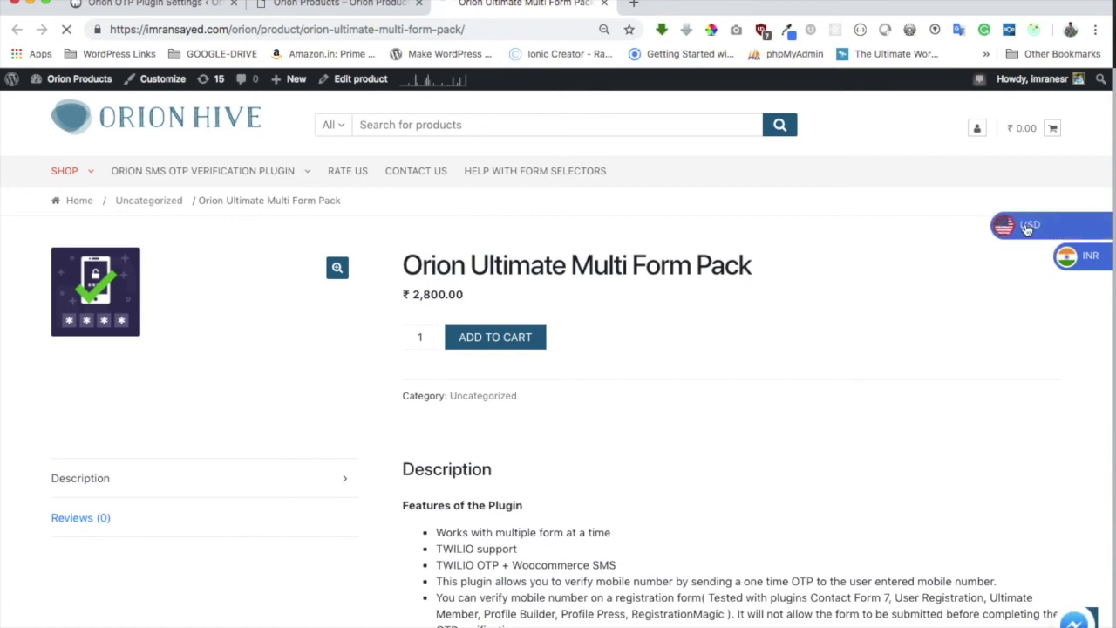
Switch the product prices to US dollars.
left_click(1027, 226)
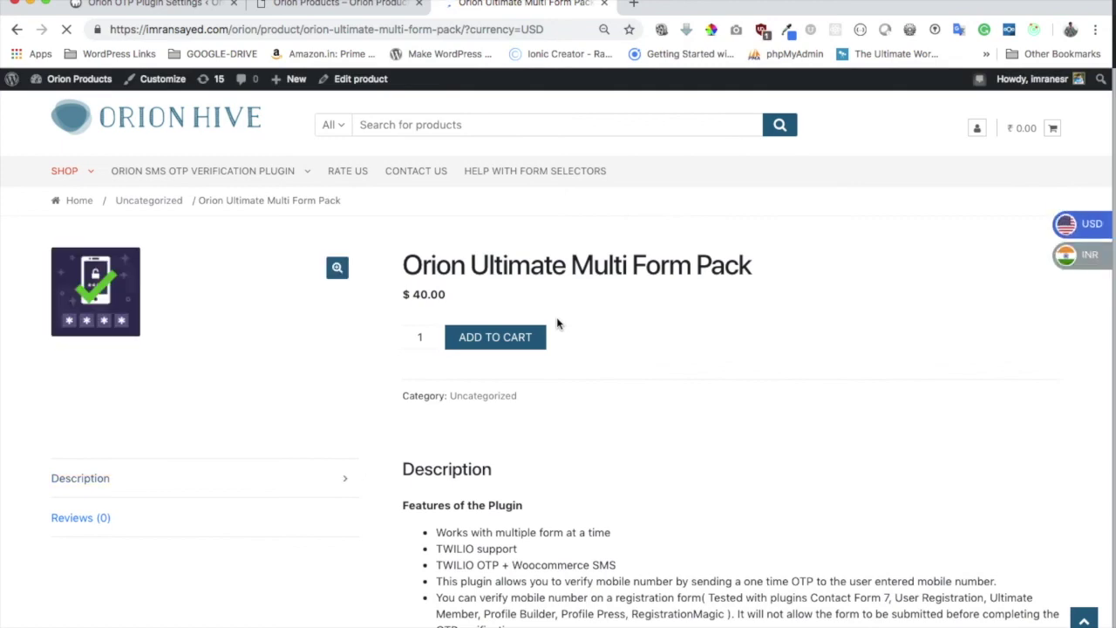
scroll(686, 395, "down", 1)
scroll(686, 395, "down", 15)
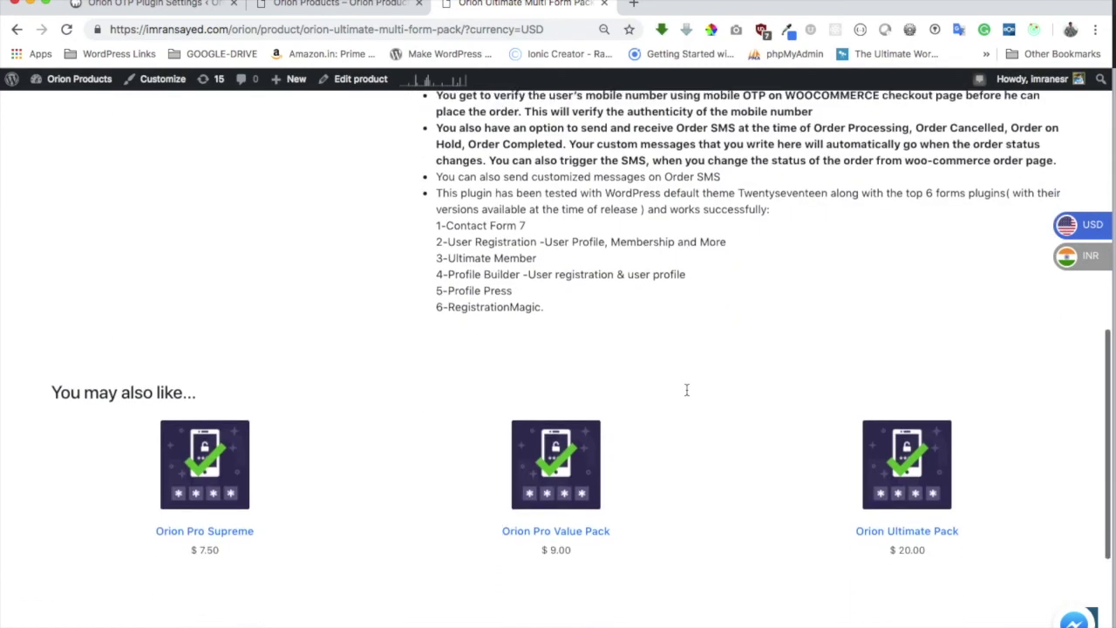
scroll(622, 392, "up", 15)
Add the Orion Ultimate Multi Form Pack to the cart at $40.00.
left_click(492, 338)
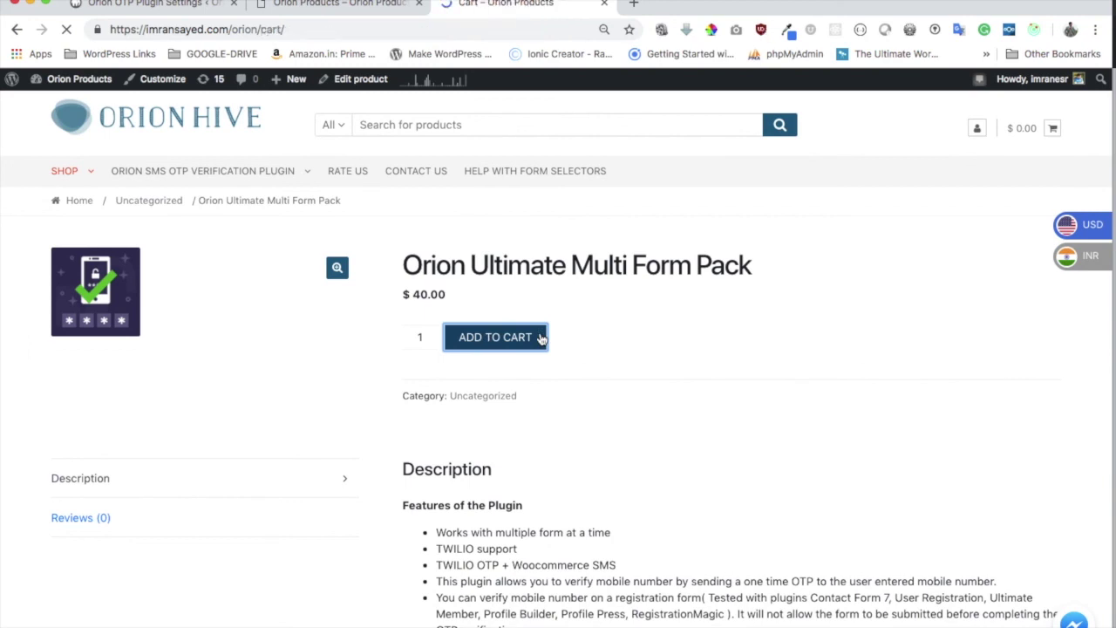
scroll(541, 339, "down", 5)
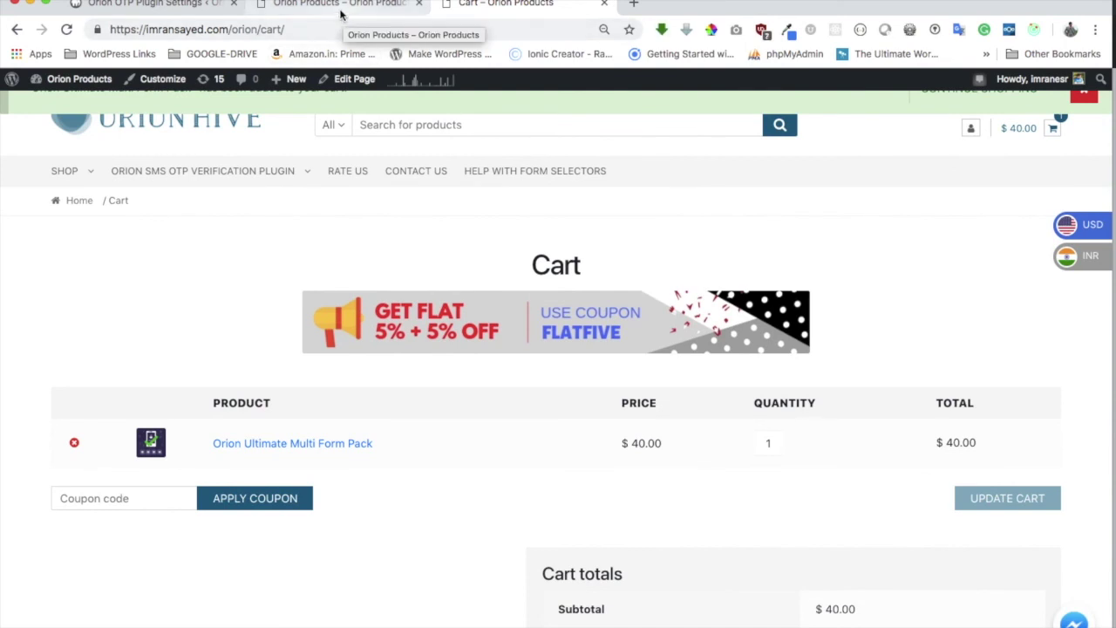
mouse_move(776, 620)
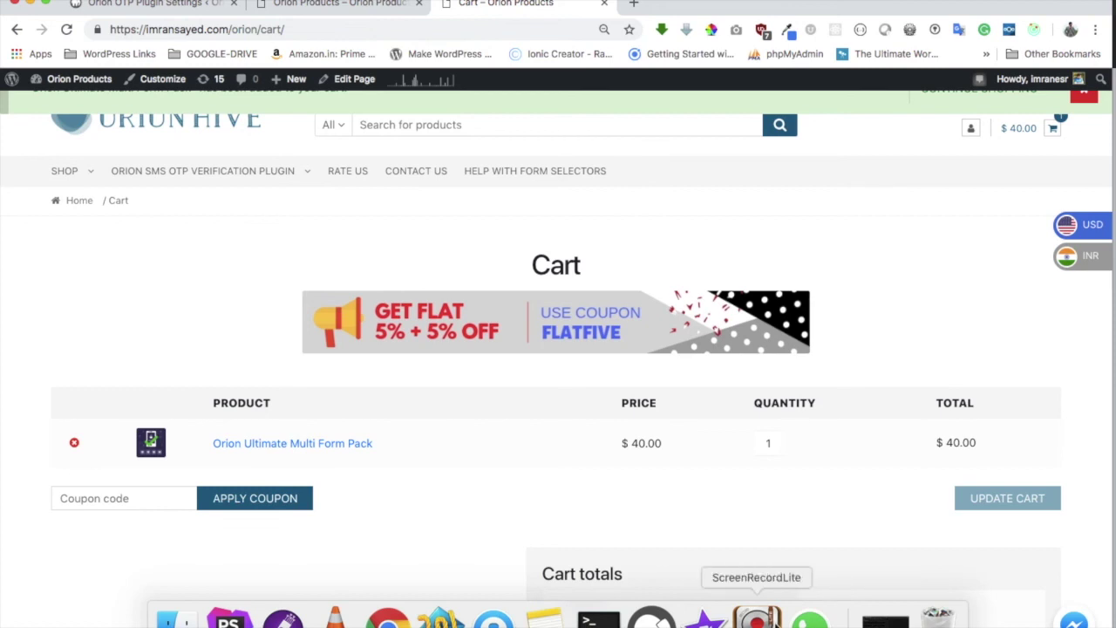